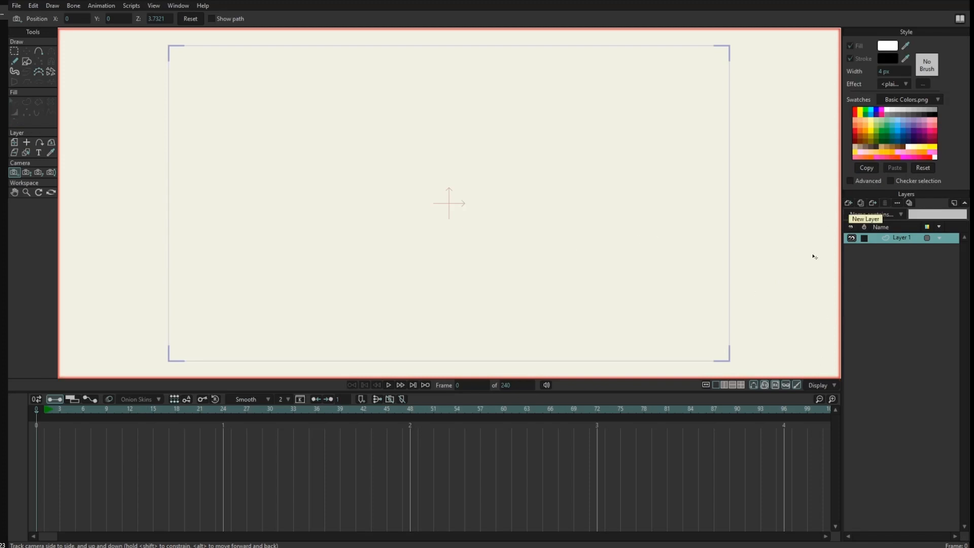
Create a new Frame By Frame layer above Layer 1 and name it ";sdv"
click(849, 202)
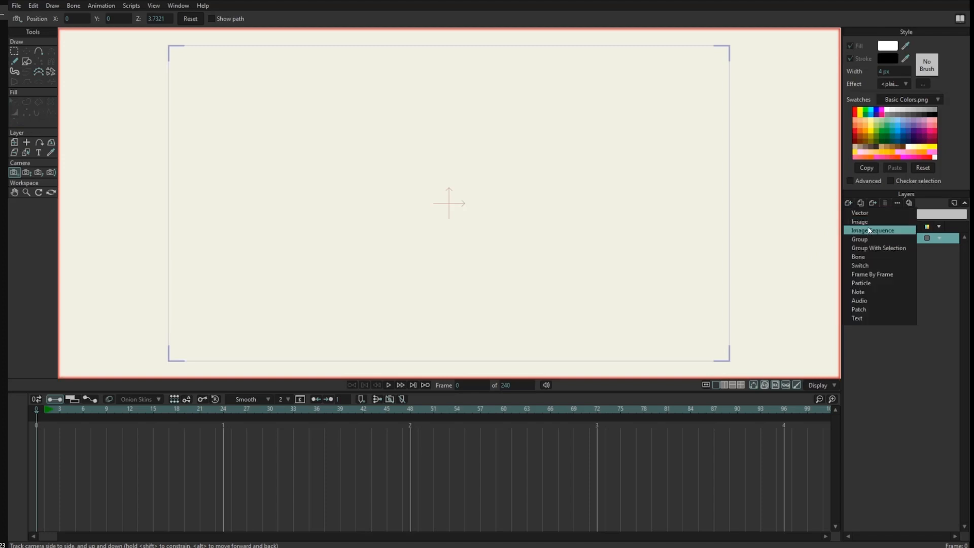
click(877, 274)
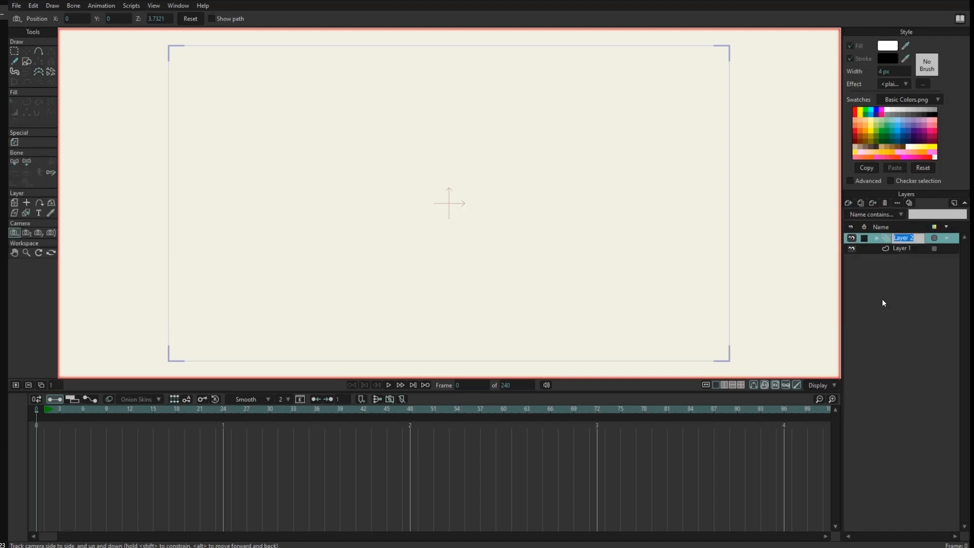
click(888, 239)
double_click(913, 242)
text(;sdv)
click(898, 239)
Try a wavy freehand stroke across the canvas with the plain line style
click(15, 61)
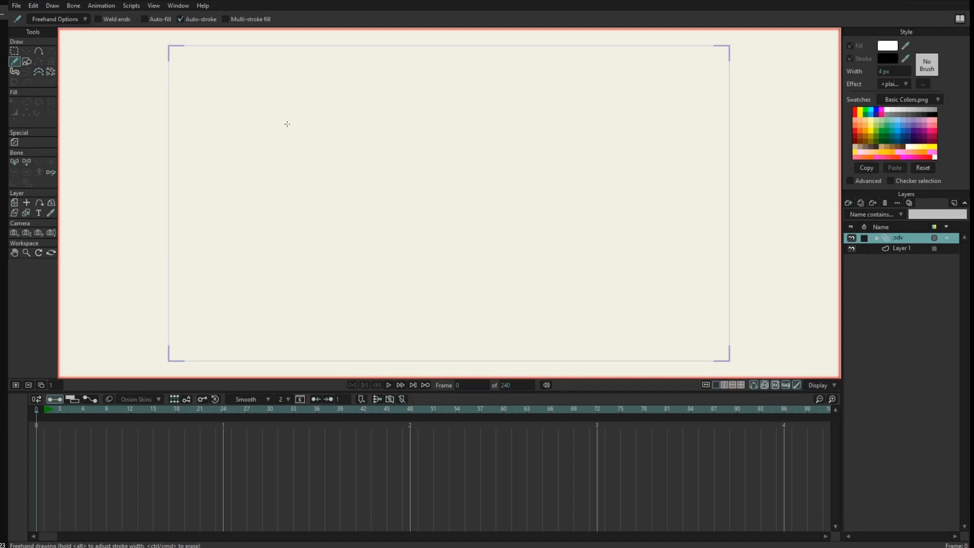
click(356, 183)
mouse_move(378, 130)
mouse_down()
mouse_move(429, 209)
mouse_move(520, 267)
mouse_move(590, 259)
mouse_up()
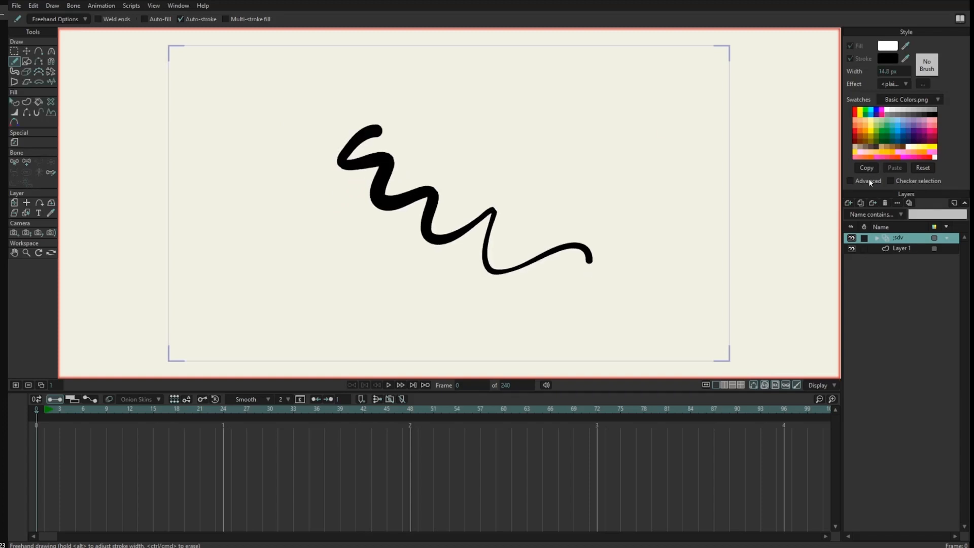
key(ctrl+z)
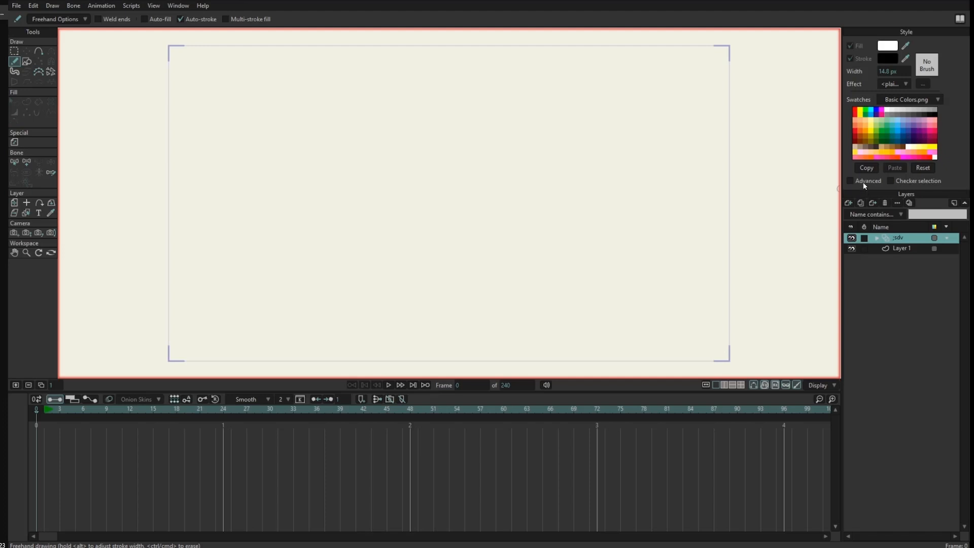
Show the advanced style options and set Style 1 for new shapes to Rough Ink
click(867, 178)
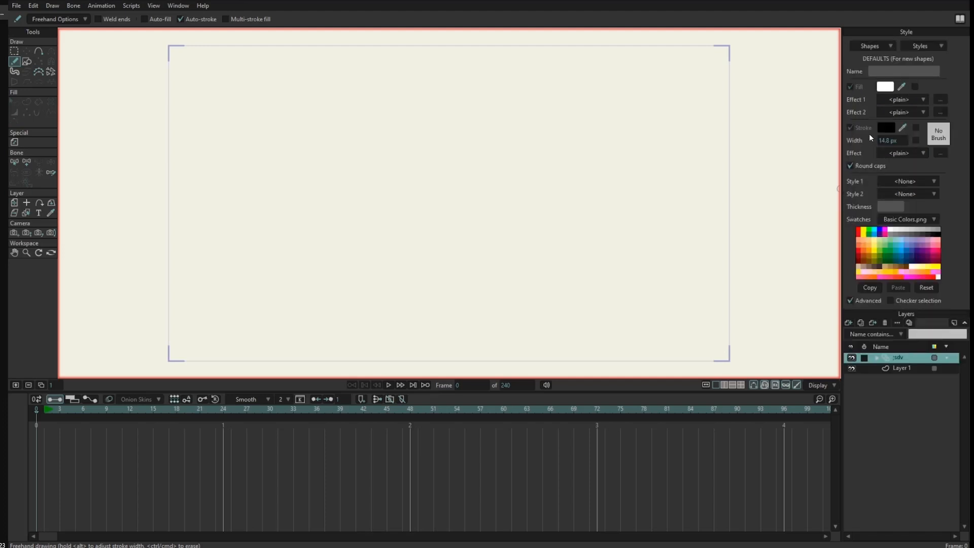
click(912, 194)
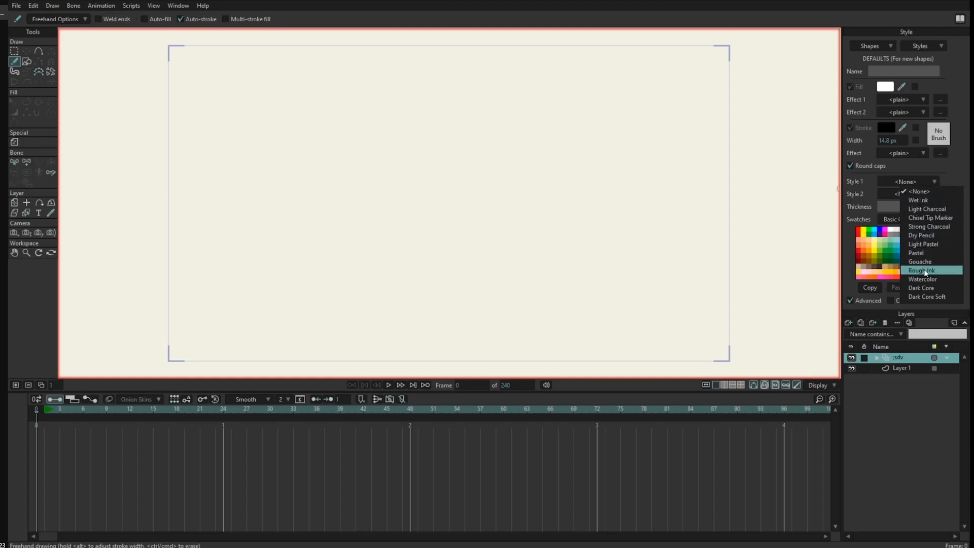
click(922, 270)
Try several freehand test strokes with the Rough Ink style, undoing each one
mouse_move(370, 241)
mouse_down()
mouse_move(476, 202)
mouse_move(604, 255)
mouse_up()
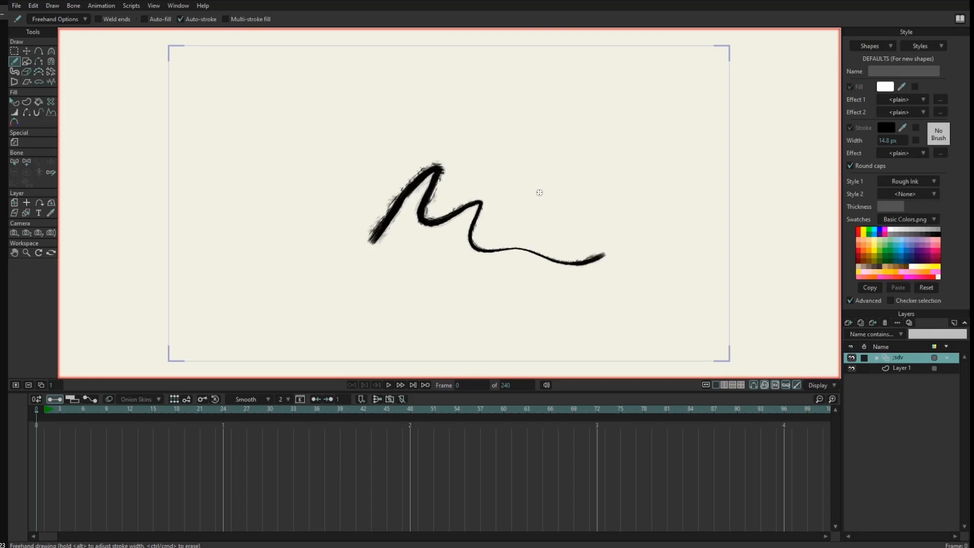
key(ctrl+z)
mouse_move(450, 116)
mouse_down()
mouse_move(387, 159)
mouse_move(510, 279)
mouse_up()
key(ctrl+z)
mouse_move(417, 109)
mouse_down()
mouse_move(405, 213)
mouse_move(563, 292)
mouse_up()
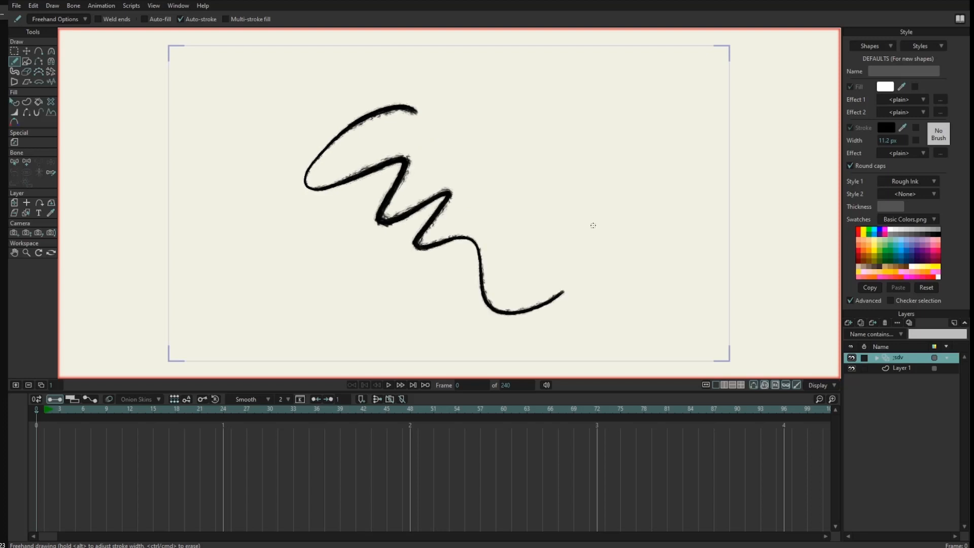
key(ctrl+z)
mouse_move(407, 169)
mouse_down()
mouse_move(385, 203)
mouse_move(441, 233)
mouse_up()
key(ctrl+z)
Draw a closed freehand circle near the canvas centre and nudge the point on its right edge slightly outward
mouse_move(424, 149)
mouse_down()
mouse_move(459, 175)
mouse_move(442, 147)
mouse_up()
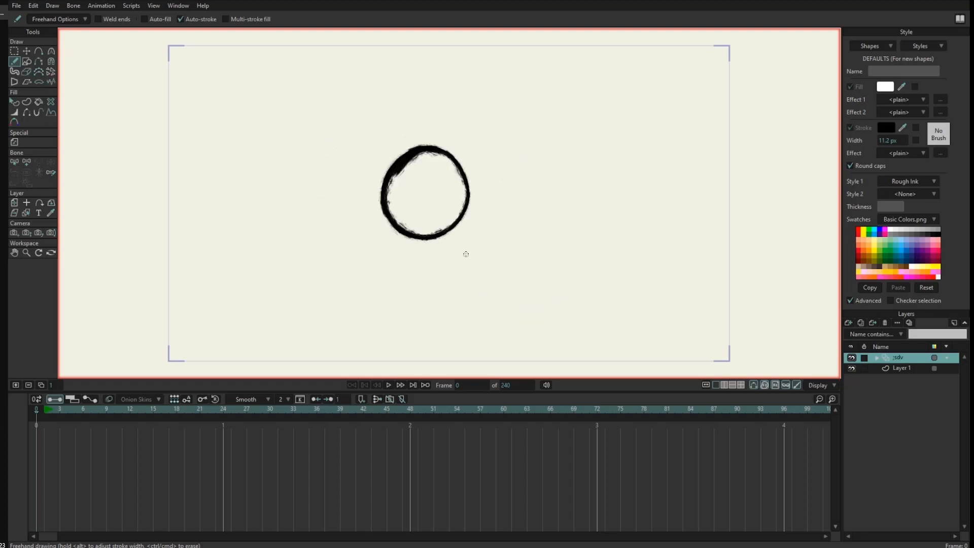
key(Return)
key(t)
mouse_move(471, 197)
mouse_down()
mouse_move(512, 158)
mouse_move(475, 201)
mouse_up()
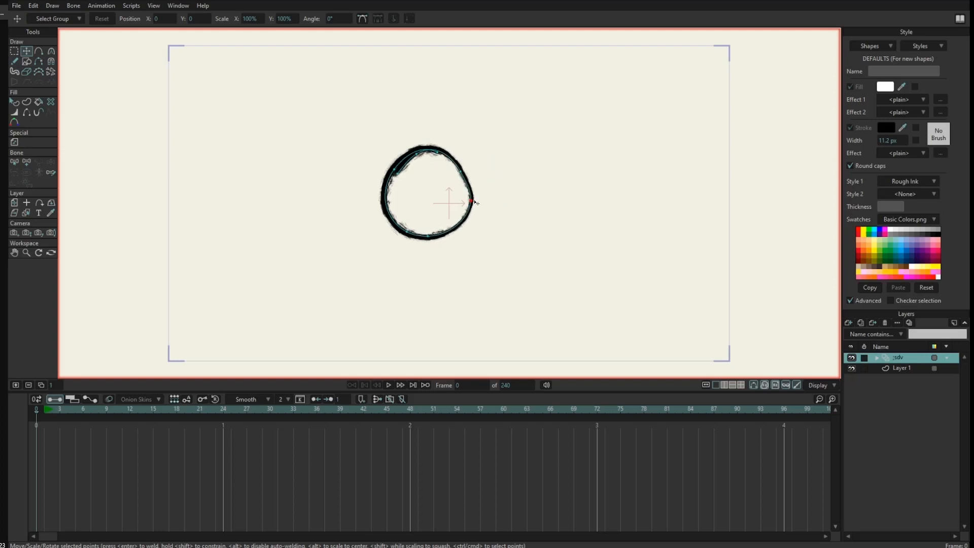
scroll(491, 152, up, 2)
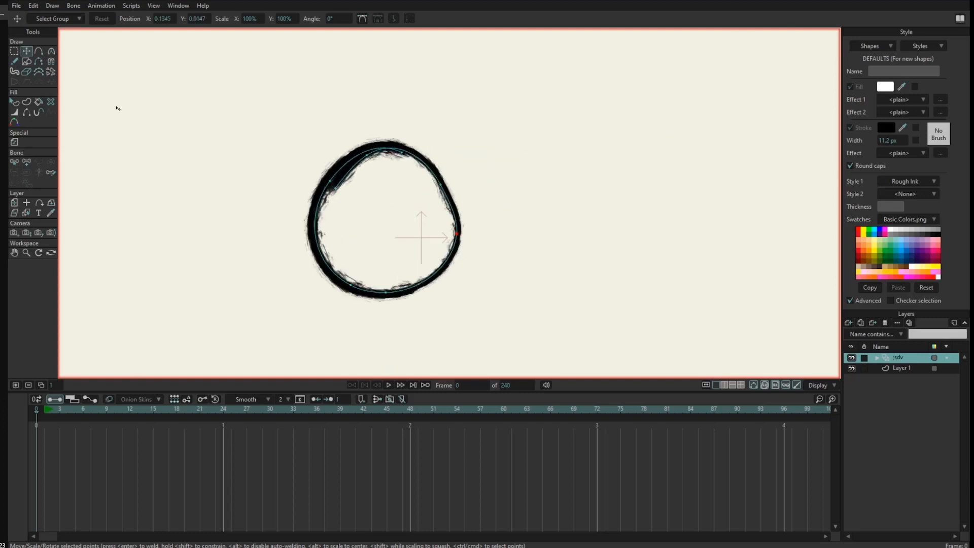
Try pulling the circle's right-edge point far up and outward and adjusting the curvature through it
drag(467, 212, 655, 124)
click(51, 52)
drag(515, 160, 522, 113)
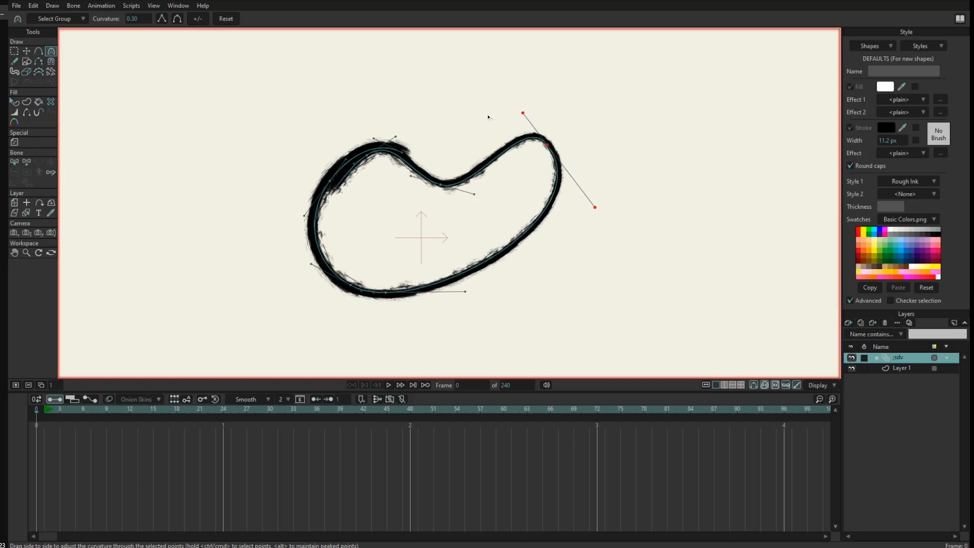
Try adjusting the line width around the shape's pulled-out point with the Line Width tool
click(14, 112)
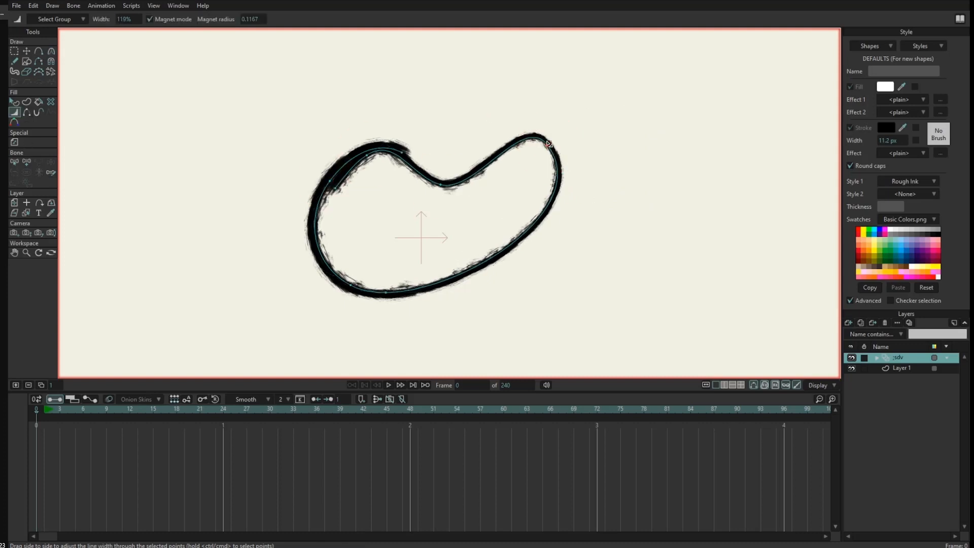
mouse_move(548, 146)
mouse_down()
mouse_move(633, 146)
mouse_move(529, 130)
mouse_move(536, 139)
mouse_move(448, 271)
mouse_move(480, 242)
mouse_move(461, 245)
mouse_move(451, 279)
mouse_move(462, 280)
mouse_up()
key(t)
key(c)
key(w)
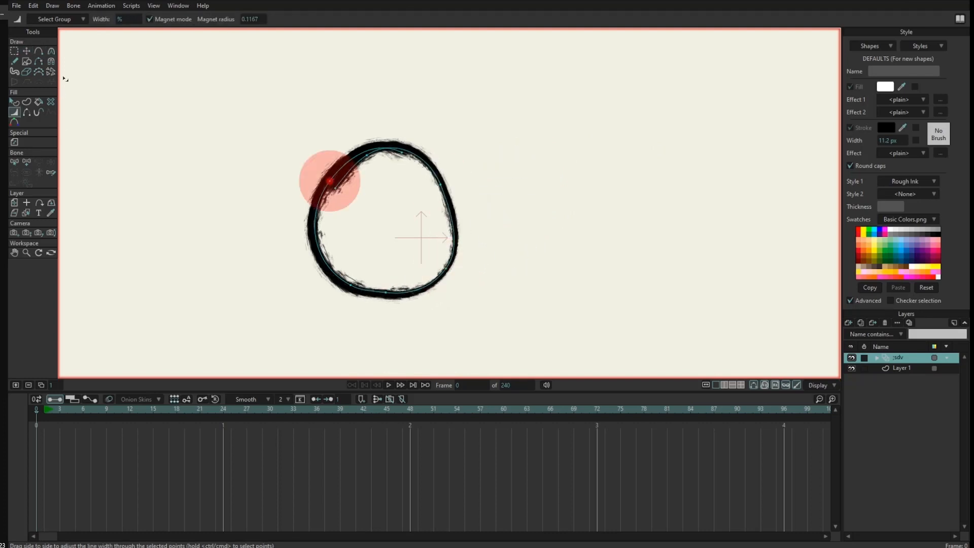
Enlarge the circle by pulling its outline outward on all sides with the Magnet tool, radius 0.41, Selected points only off
click(50, 62)
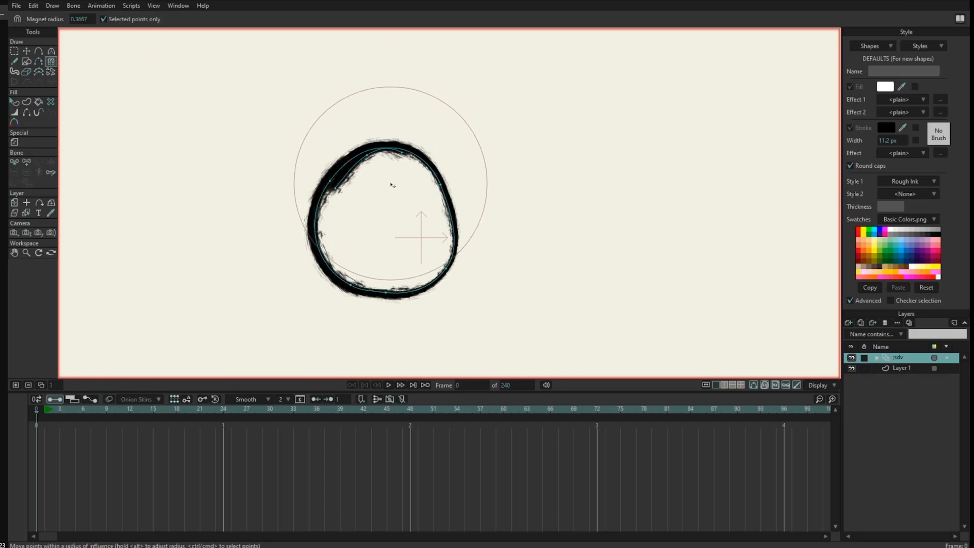
mouse_move(385, 179)
mouse_down()
mouse_move(481, 173)
mouse_move(347, 199)
mouse_move(421, 200)
mouse_move(393, 195)
mouse_up()
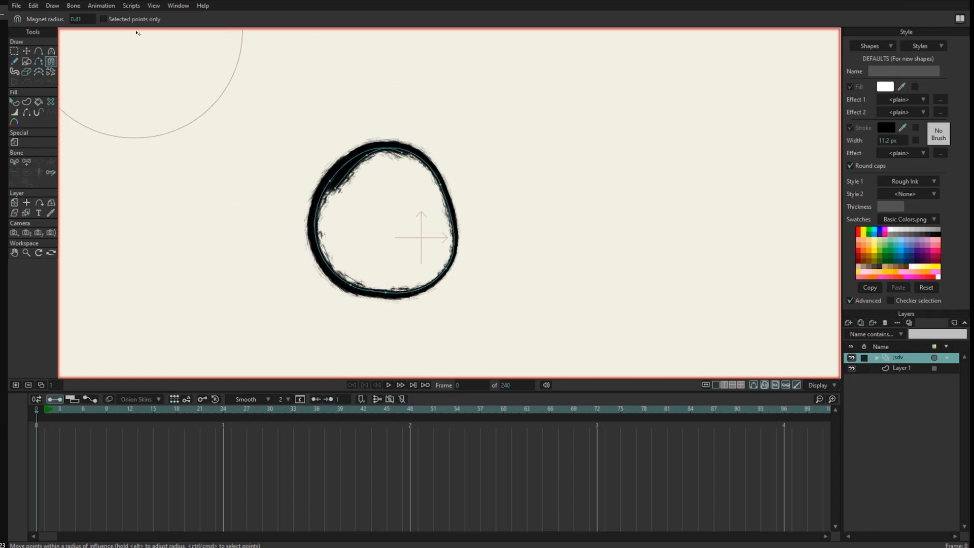
drag(393, 165, 411, 97)
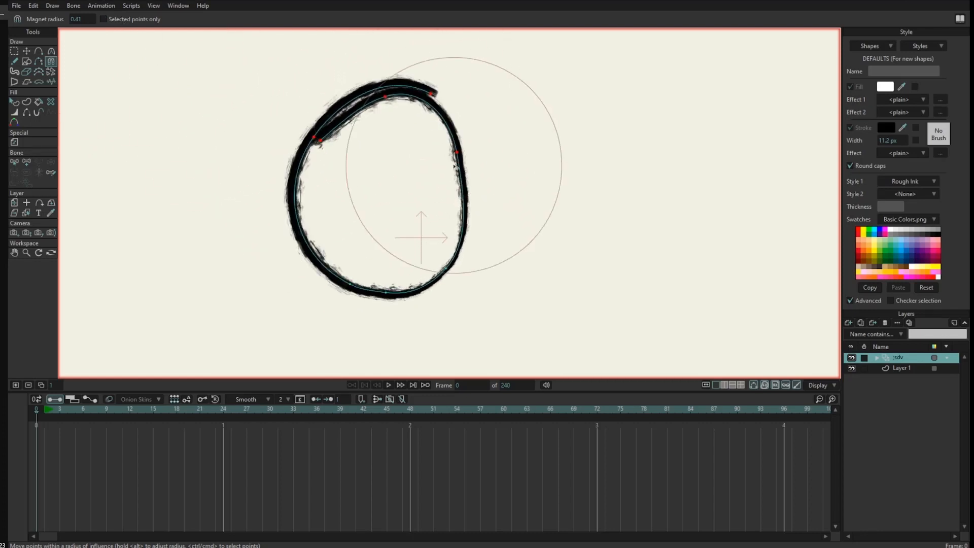
drag(456, 164, 496, 165)
drag(418, 279, 445, 349)
drag(361, 287, 292, 321)
drag(303, 198, 266, 202)
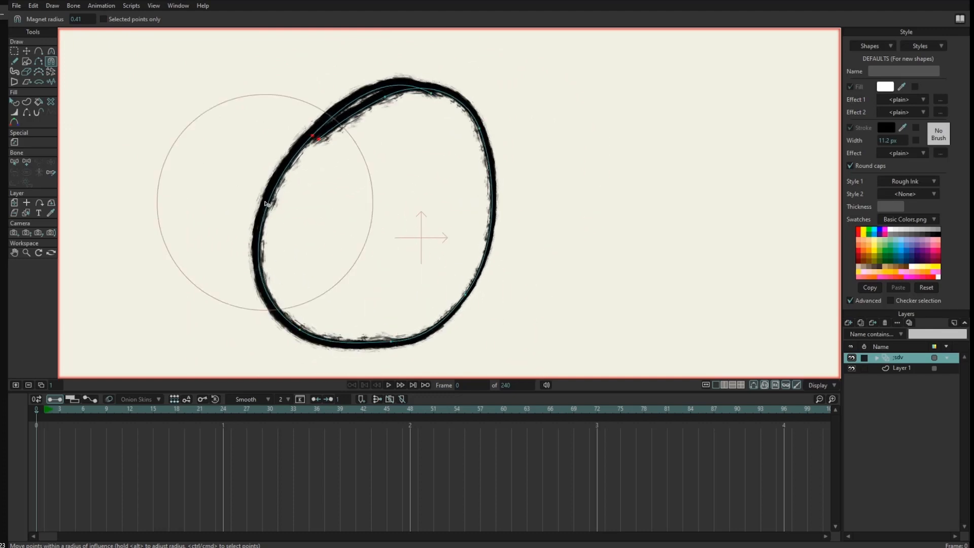
Refine the enlarged outline's upper, right and lower curves with the Magnet tool, reducing its radius to 0.2367
drag(309, 162, 292, 133)
drag(392, 142, 351, 102)
drag(425, 100, 437, 92)
mouse_move(422, 100)
mouse_down()
mouse_move(358, 128)
mouse_move(375, 123)
mouse_up()
drag(425, 89, 437, 81)
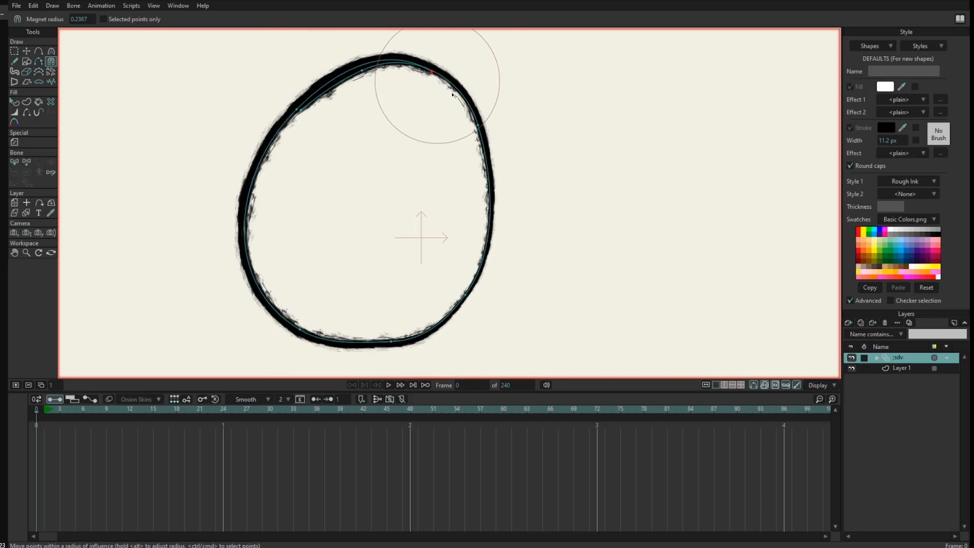
drag(482, 128, 509, 133)
drag(392, 341, 390, 347)
drag(466, 298, 488, 311)
scroll(556, 138, down, 6)
scroll(482, 190, down, 1)
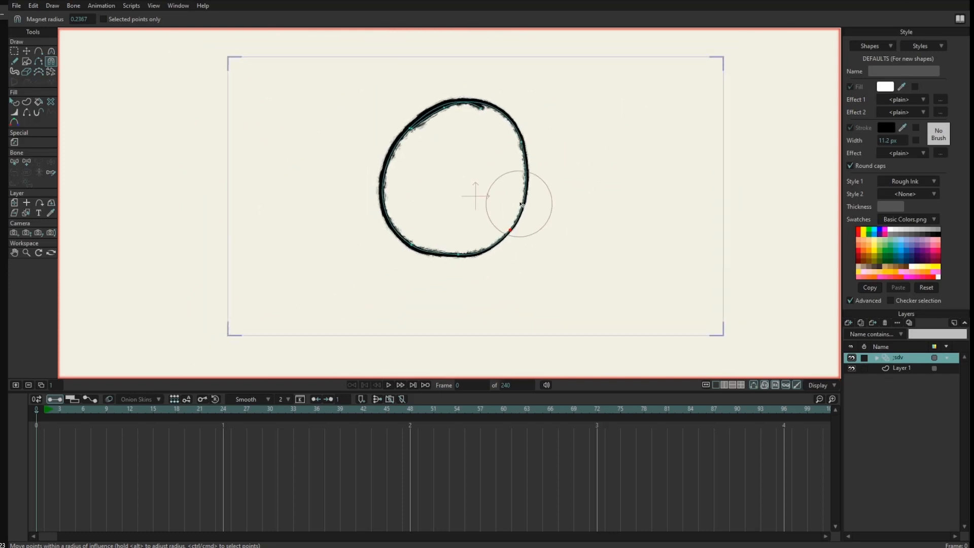
Select all points of the outline, scale the shape down to roughly half size and centre it on the origin
key(t)
key(ctrl+a)
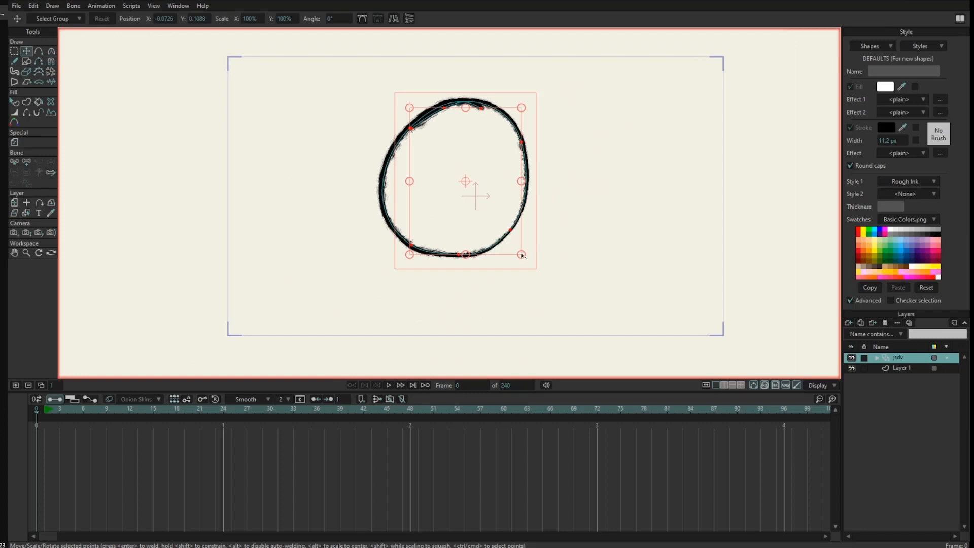
drag(523, 255, 516, 182)
drag(457, 171, 482, 197)
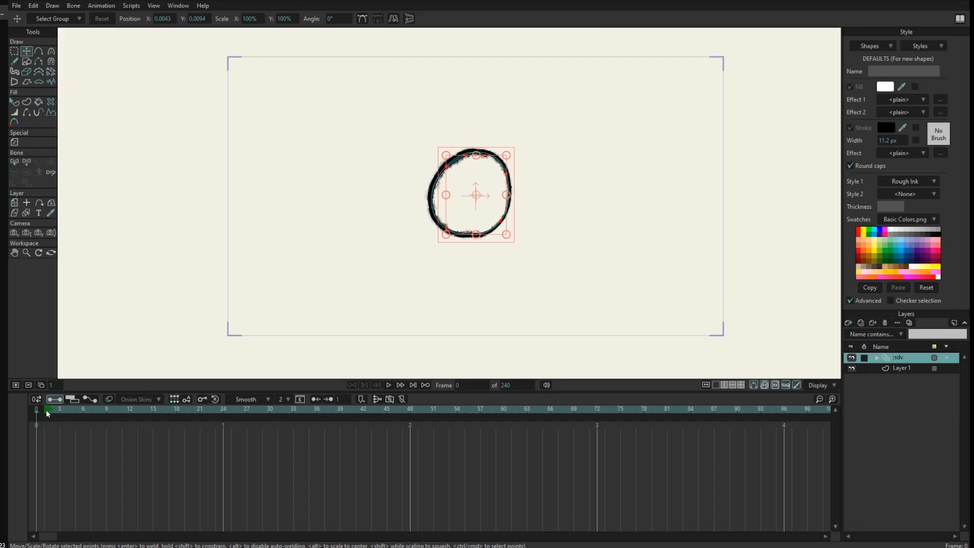
Add a new drawing at frame 12 and draw a freehand circle in it near the canvas centre
drag(50, 414, 130, 426)
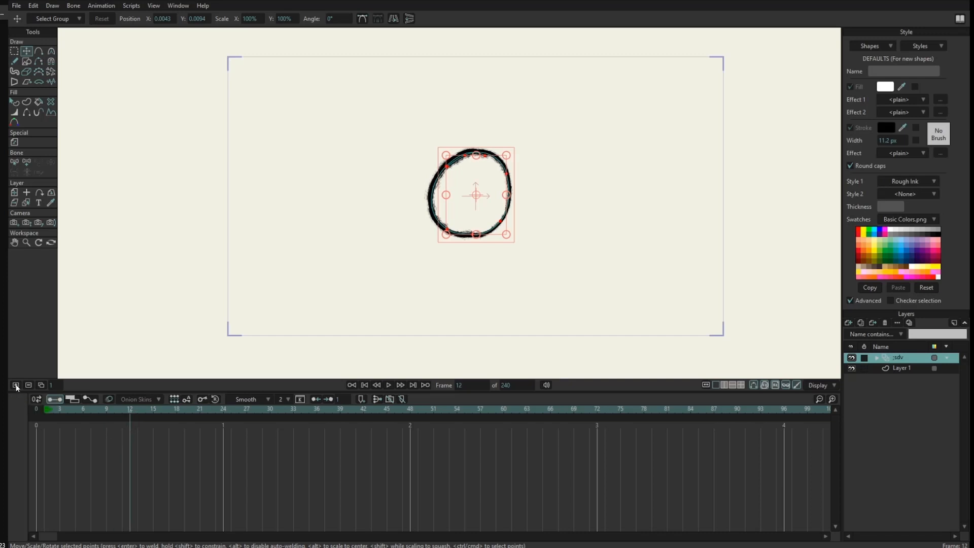
click(16, 386)
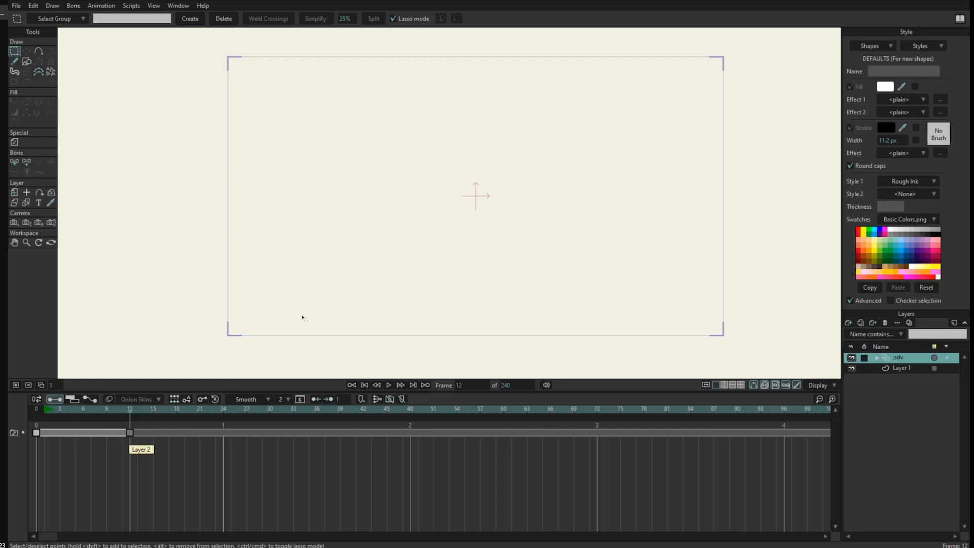
scroll(437, 261, up, 2)
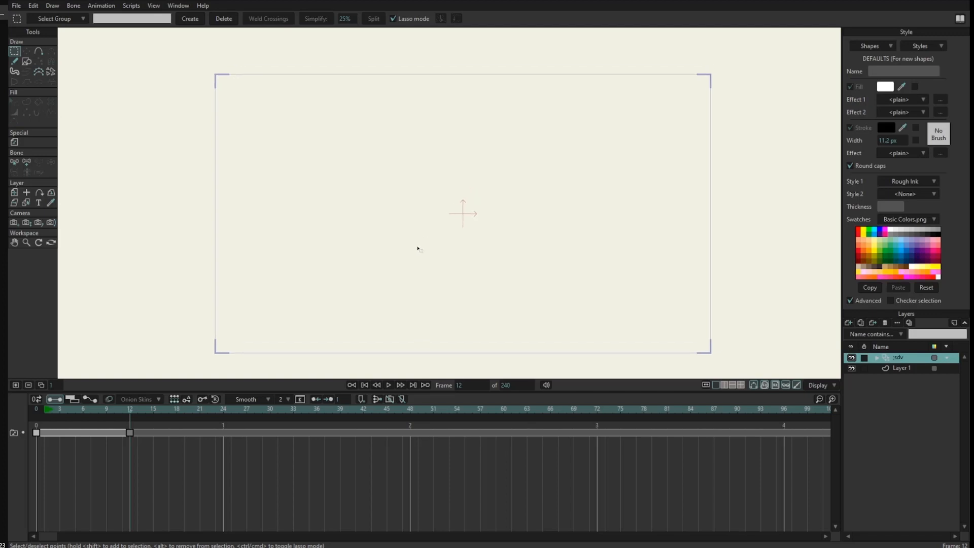
click(15, 62)
mouse_move(461, 171)
mouse_down()
mouse_move(458, 235)
mouse_move(464, 164)
mouse_up()
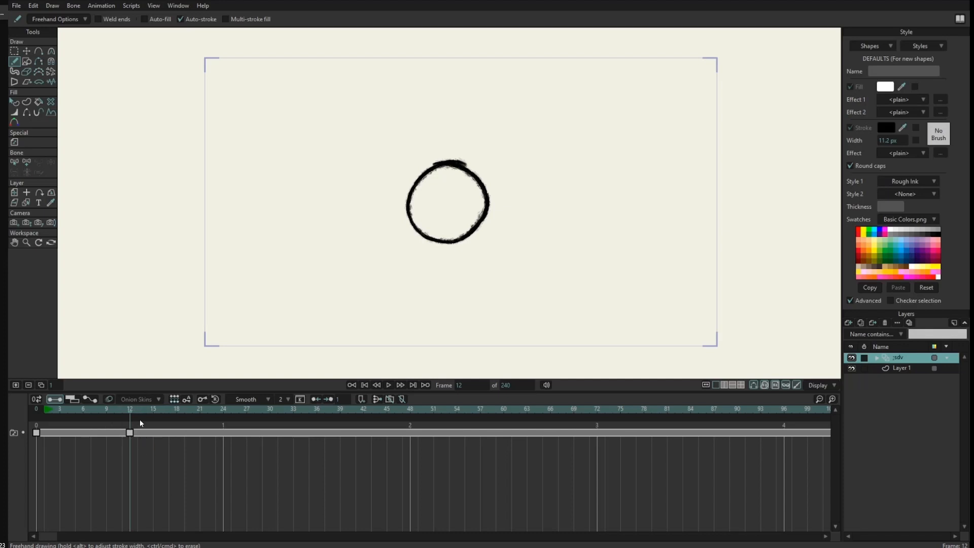
Add a new drawing at frame 19 and draw a wider freehand oval in it
mouse_move(130, 411)
mouse_down()
mouse_move(67, 419)
mouse_move(154, 437)
mouse_move(93, 449)
mouse_move(191, 443)
mouse_move(180, 434)
mouse_up()
click(16, 386)
mouse_move(461, 165)
mouse_down()
mouse_move(407, 180)
mouse_move(430, 174)
mouse_up()
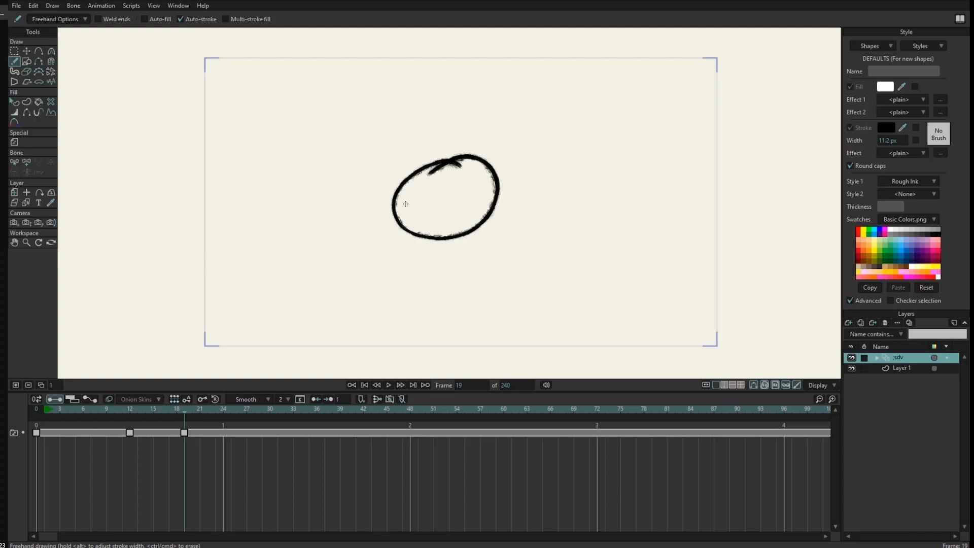
Shift the oval's drawing key to frame 20 and add a blank drawing at frame 33
mouse_move(186, 415)
mouse_down()
mouse_move(161, 437)
mouse_move(198, 438)
mouse_move(153, 437)
mouse_move(191, 441)
mouse_move(184, 449)
mouse_move(186, 436)
mouse_move(239, 436)
mouse_move(69, 438)
mouse_move(214, 441)
mouse_move(193, 440)
mouse_move(239, 413)
mouse_move(483, 419)
mouse_move(180, 439)
mouse_move(276, 439)
mouse_move(191, 440)
mouse_move(282, 450)
mouse_move(295, 420)
mouse_up()
click(196, 414)
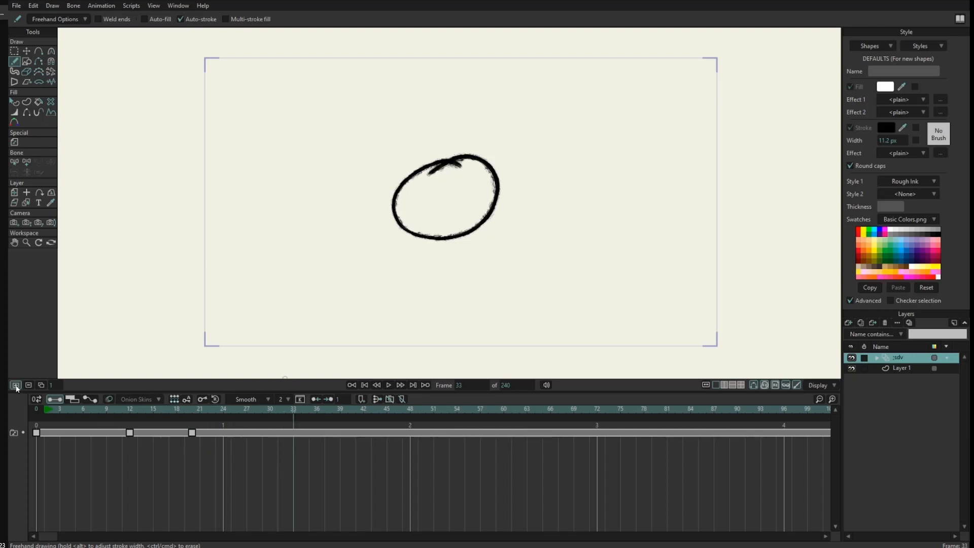
click(17, 387)
Add a new drawing at frame 43 and draw a small freehand circle in it
mouse_move(296, 413)
mouse_down()
mouse_move(254, 431)
mouse_move(374, 448)
mouse_up()
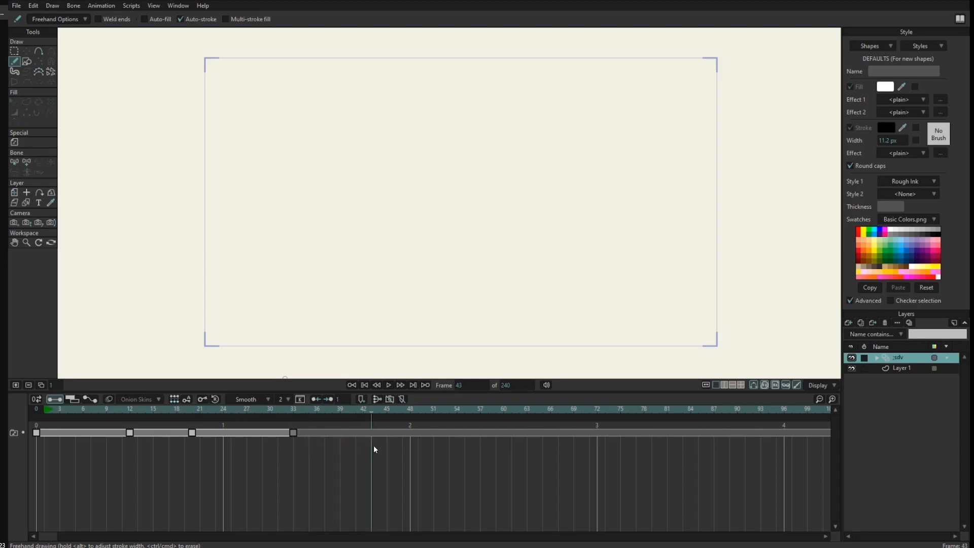
click(15, 385)
drag(441, 165, 412, 178)
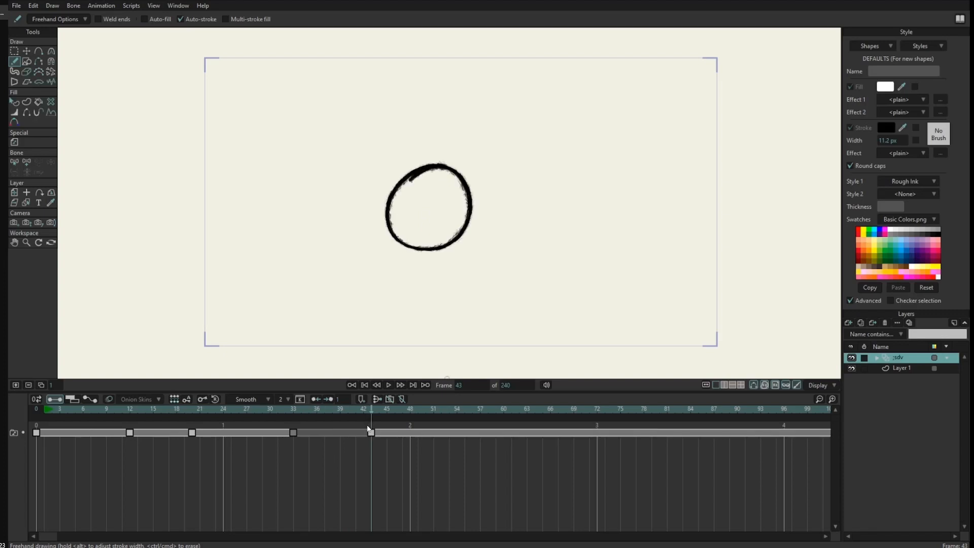
Compress the spacing of the drawing keys from frame 12 onward so the last lands on frame 23, and go to frame 19
drag(368, 428, 379, 439)
mouse_move(328, 440)
mouse_down()
mouse_move(275, 448)
mouse_move(309, 443)
mouse_move(338, 423)
mouse_move(333, 412)
mouse_move(406, 433)
mouse_move(123, 439)
mouse_move(333, 442)
mouse_move(109, 450)
mouse_move(117, 461)
mouse_move(380, 435)
mouse_move(396, 443)
mouse_up()
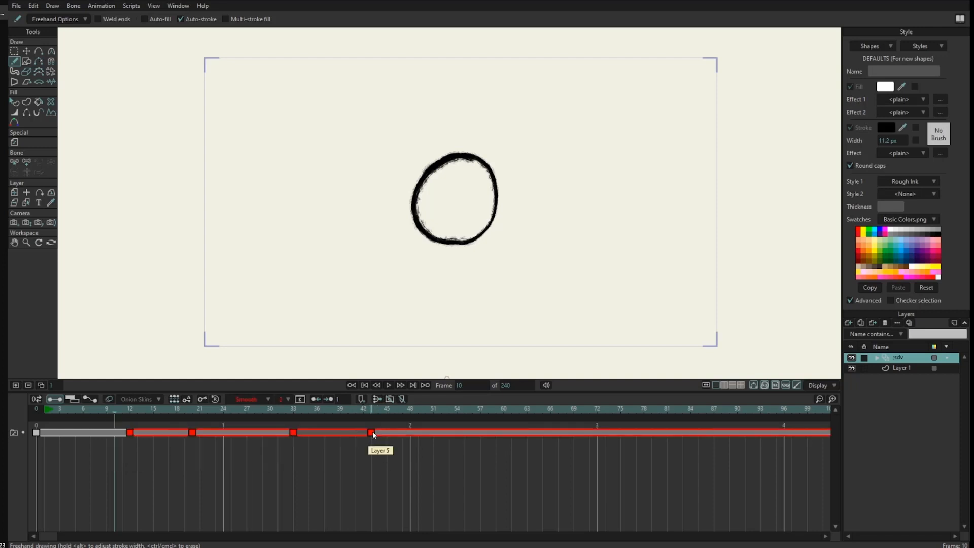
drag(371, 431, 219, 437)
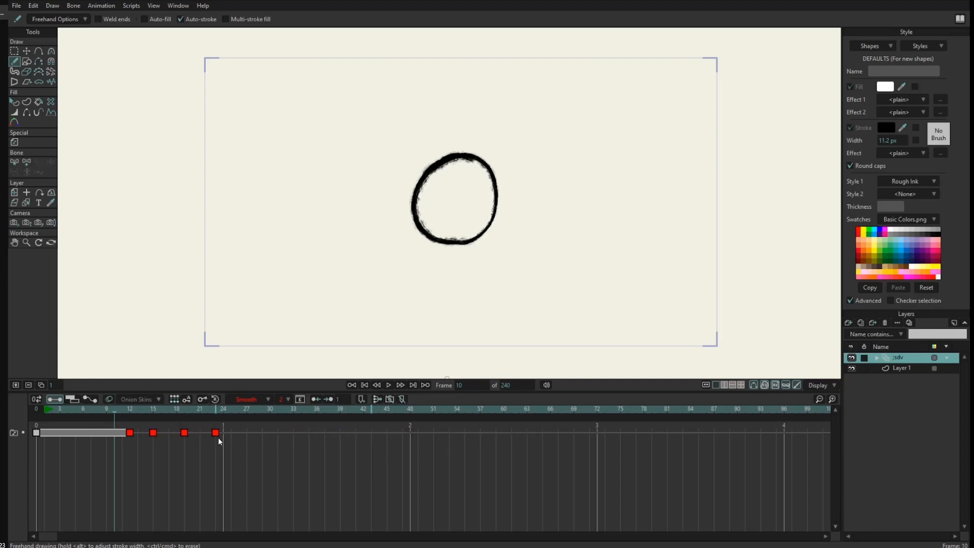
click(226, 469)
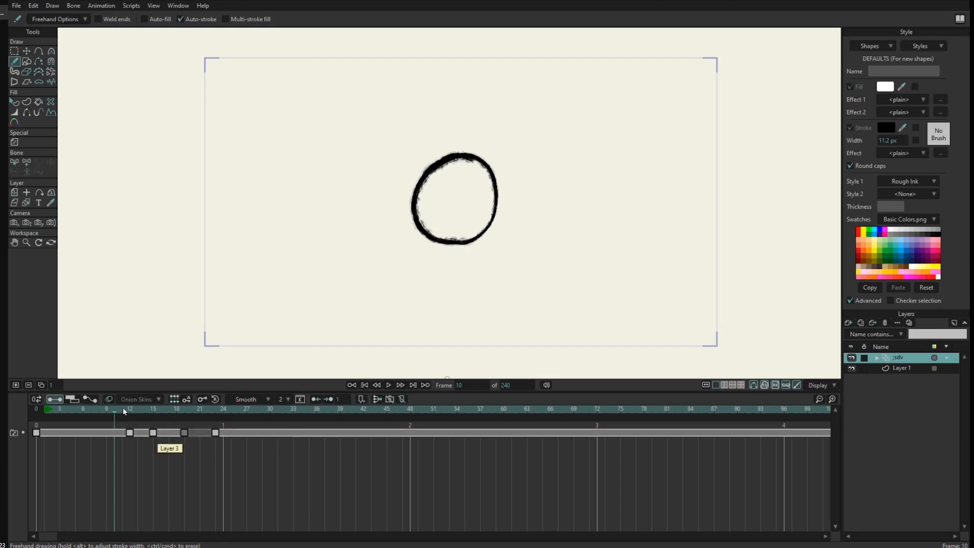
drag(124, 411, 182, 446)
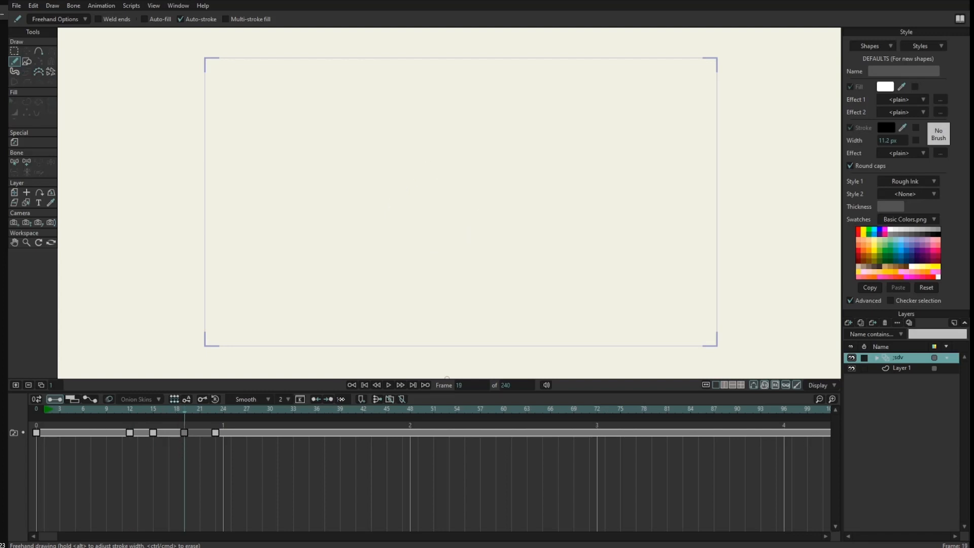
Push the drawing keys from frame 19 onward later in 4-frame increments, and pull them back to frame 19
drag(178, 411, 181, 418)
click(330, 399)
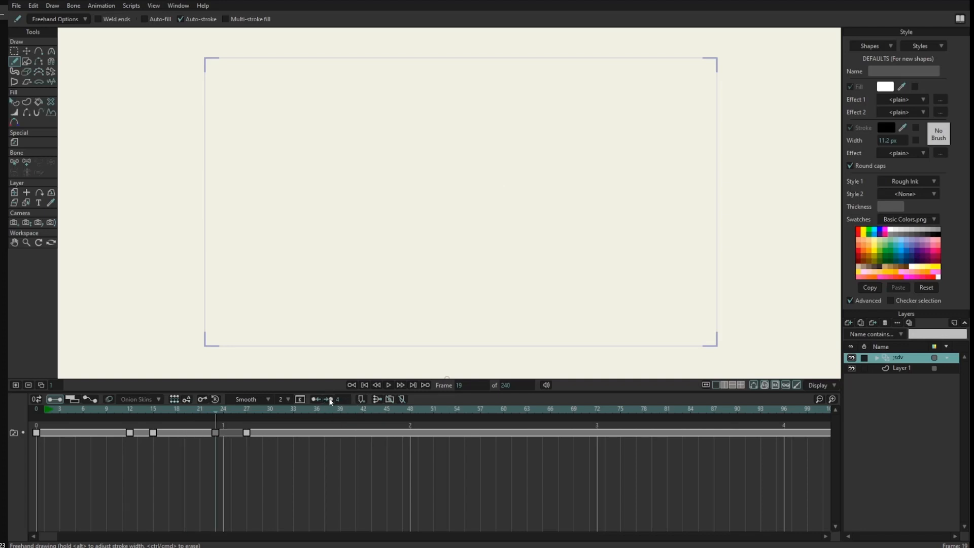
click(331, 400)
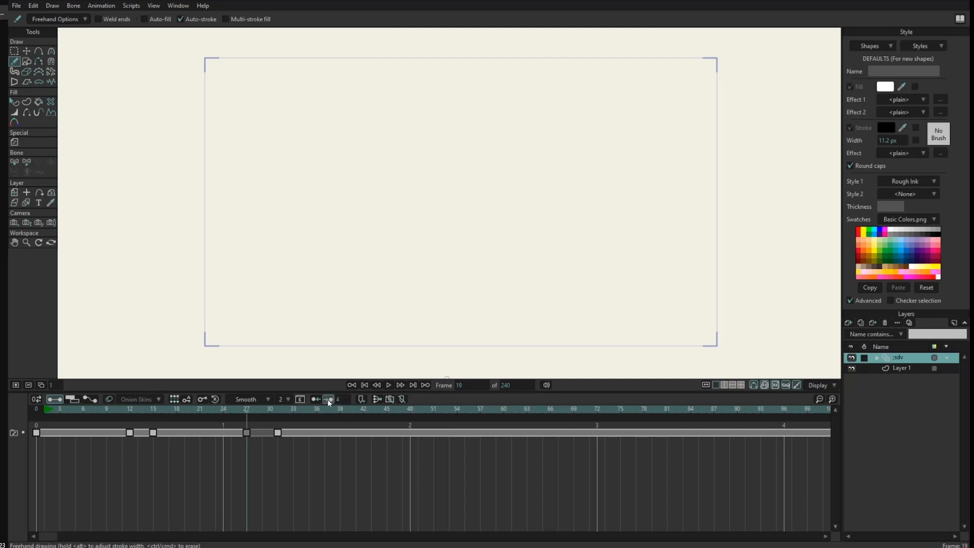
click(329, 400)
click(316, 400)
click(316, 400)
click(315, 400)
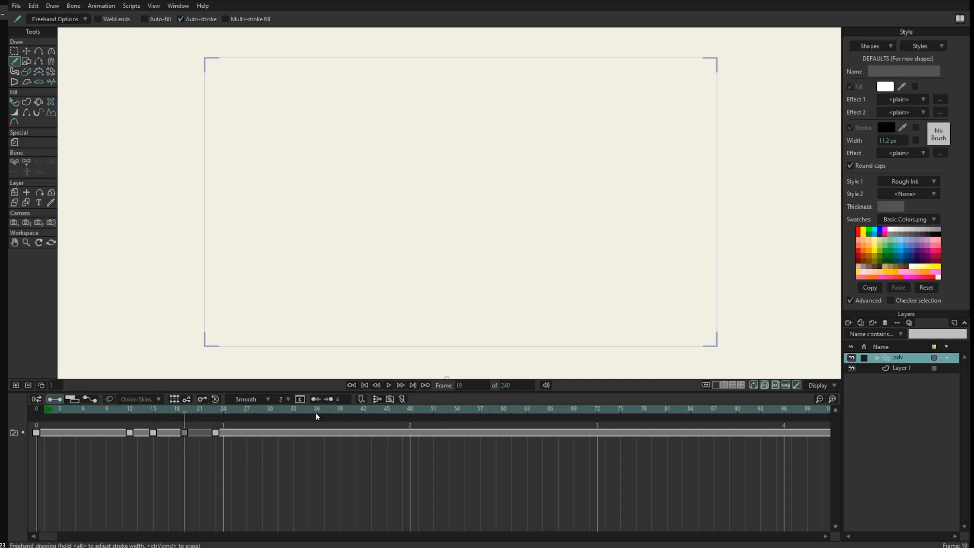
Try shifting the keys from frame 19 earlier and later in 4-frame increments, between frames 16 and 24
click(315, 399)
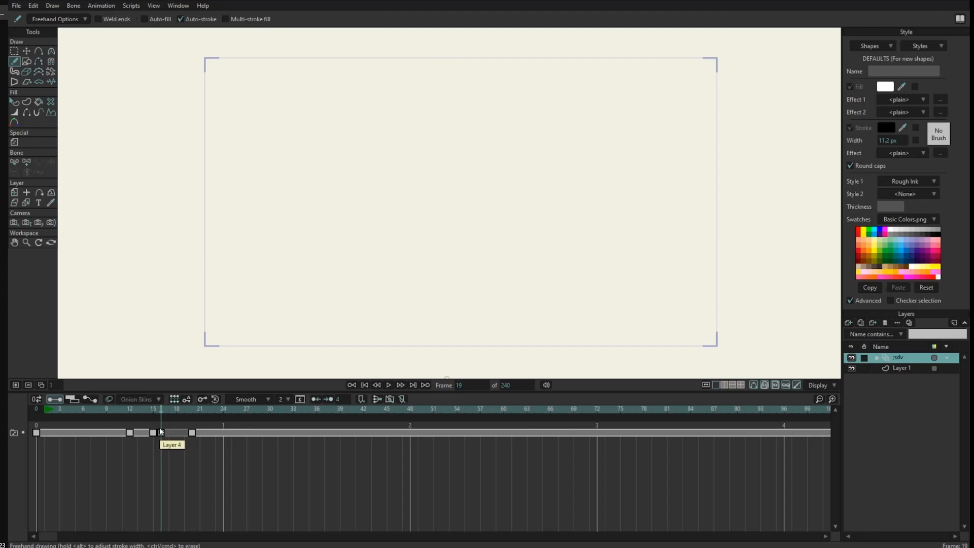
click(330, 400)
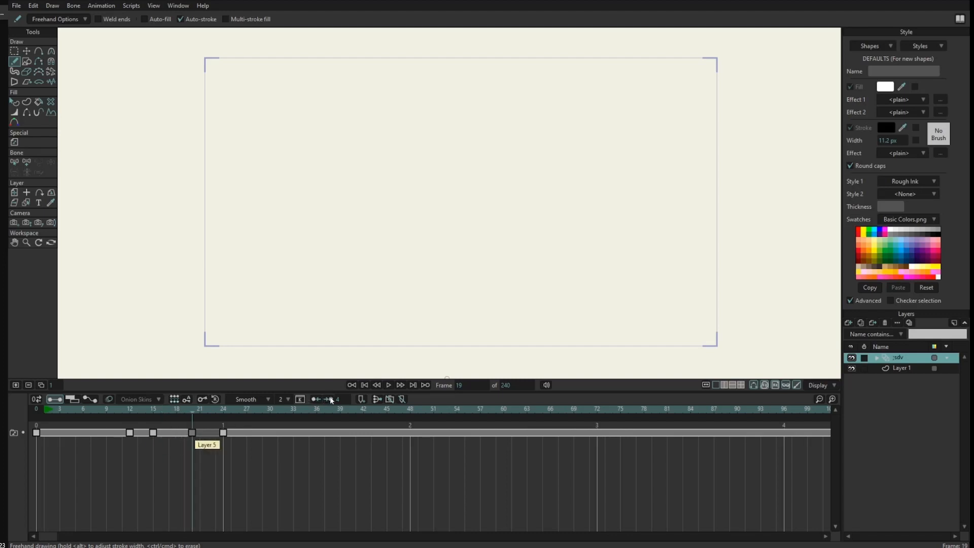
click(315, 399)
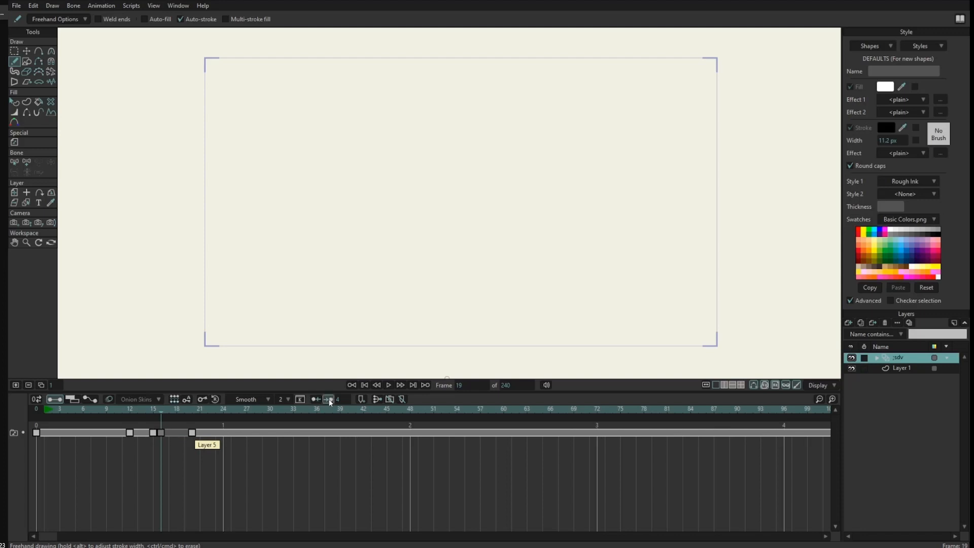
click(329, 400)
click(329, 399)
Set the key shift interval to 1 frame and pull the shifted keys back to frames 19 and 23
drag(343, 399, 329, 409)
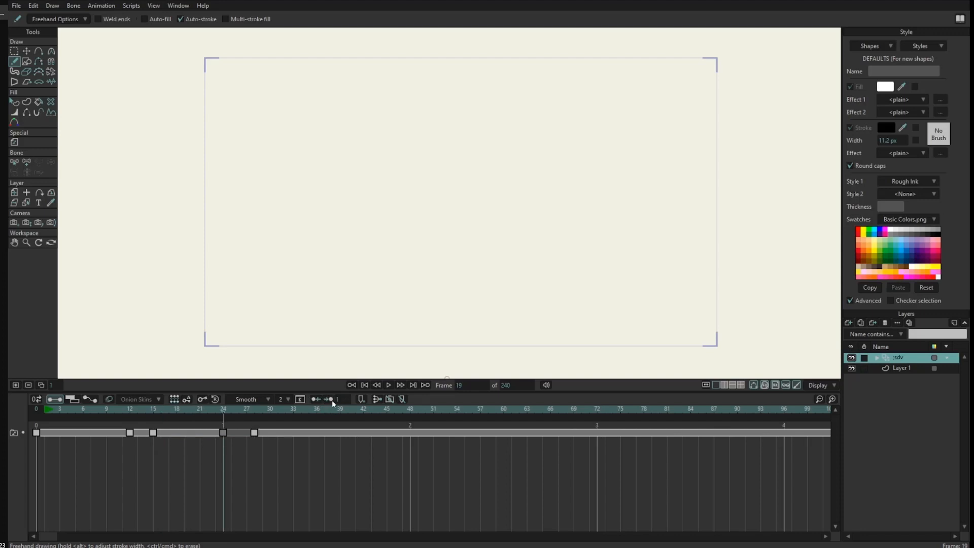
click(317, 400)
click(316, 400)
click(317, 400)
click(316, 400)
click(317, 400)
From frame 14, push the following drawing keys later one frame at a time, and pull them back to frame 15
click(151, 406)
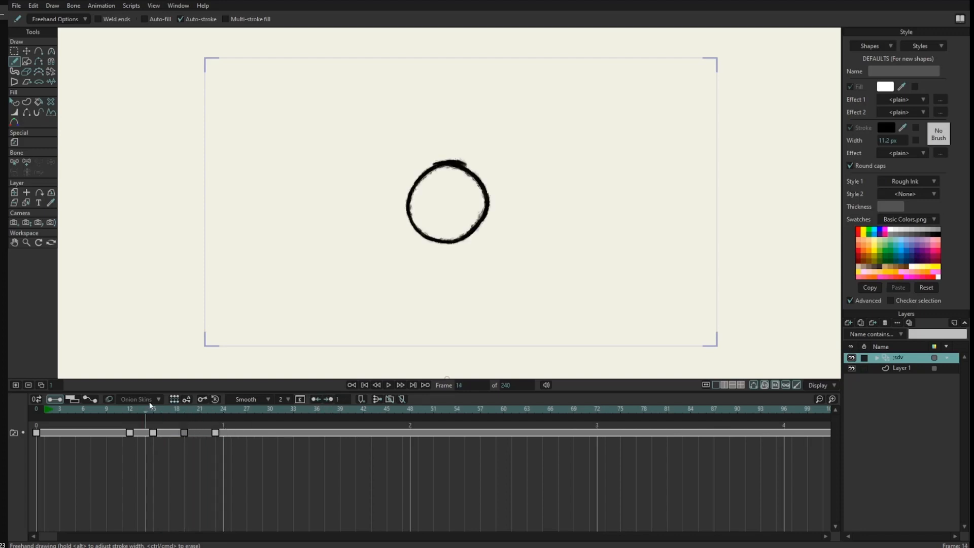
click(328, 399)
click(328, 400)
click(329, 399)
click(328, 399)
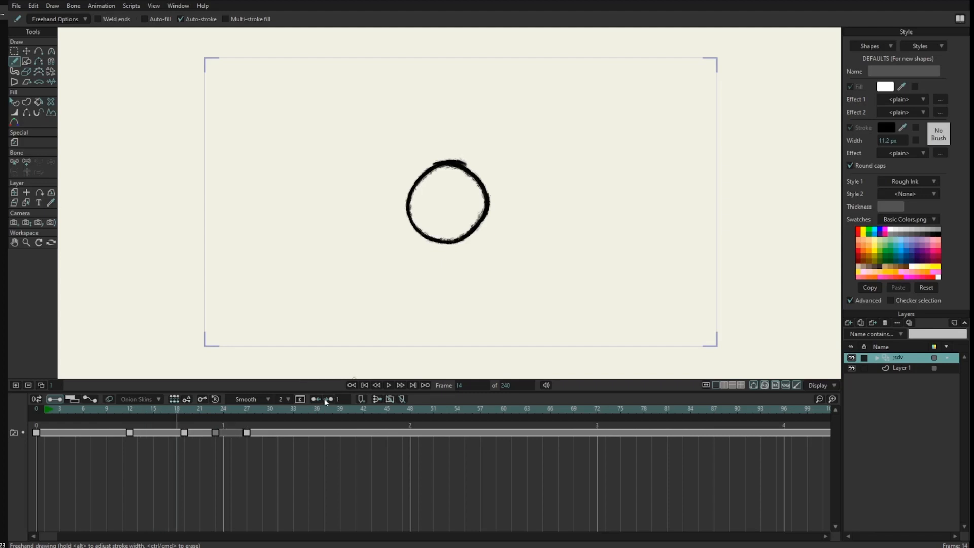
click(316, 400)
click(316, 400)
click(317, 400)
click(316, 400)
click(316, 400)
Push the drawing keys after frame 14 later one frame at a time to frames 19, 23 and 27
click(329, 399)
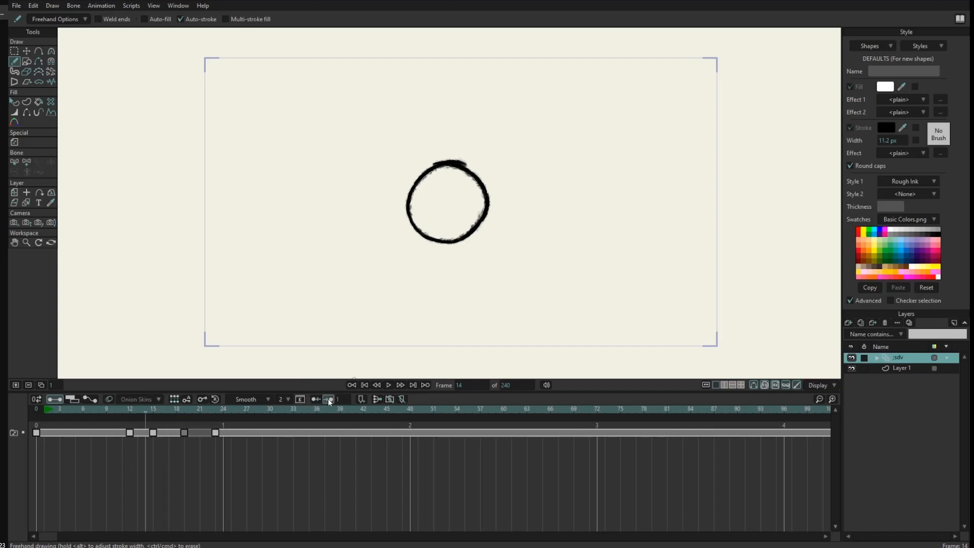
click(328, 400)
click(328, 400)
click(329, 400)
click(329, 400)
Add a new drawing at frame 33 and draw a small freehand circle in it
click(121, 410)
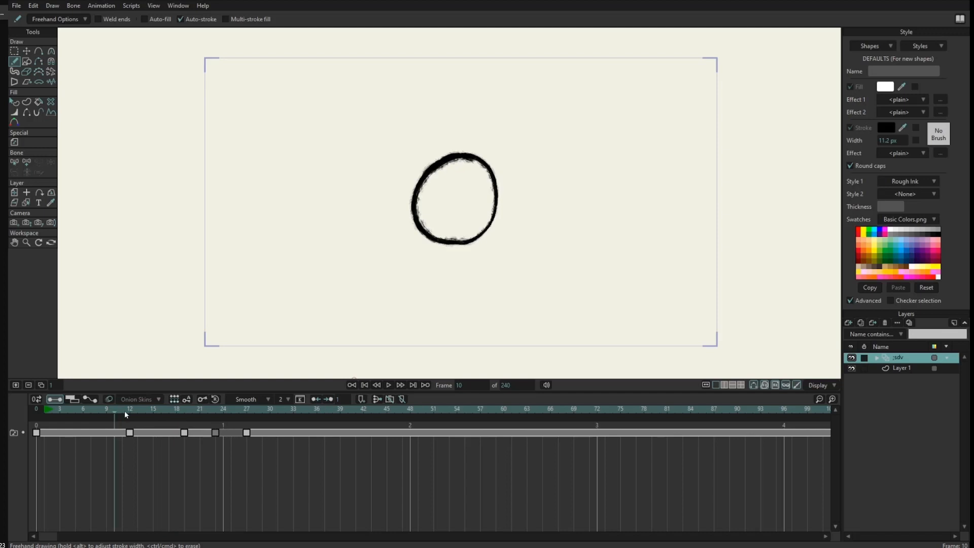
drag(125, 414, 297, 446)
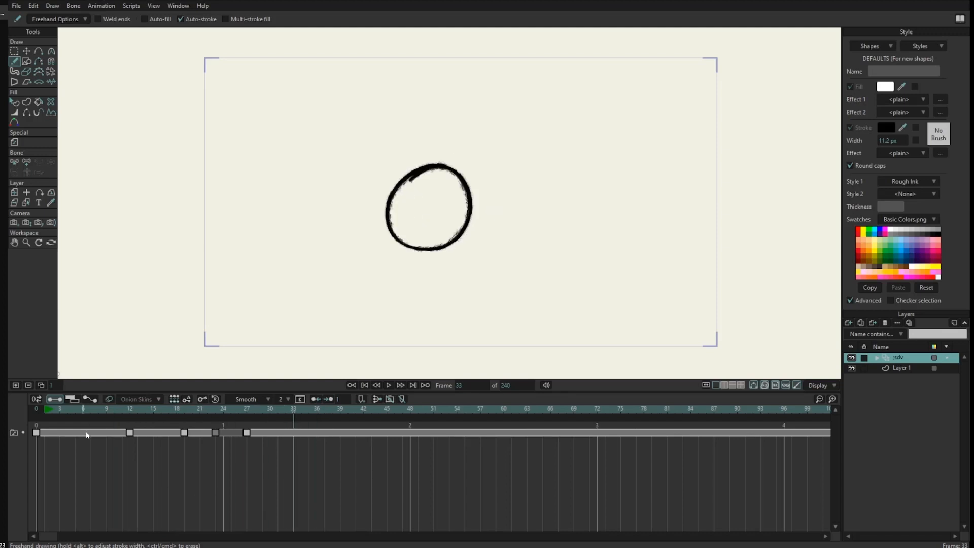
click(16, 385)
drag(435, 187, 423, 178)
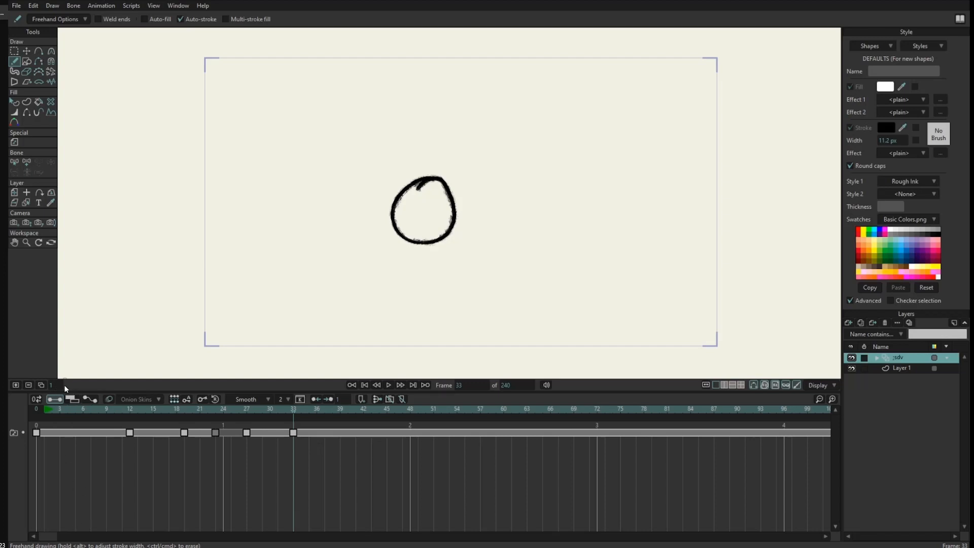
Set the new-frame interval to 2 and draw a freehand circle in a new drawing at frame 35
drag(59, 386, 65, 388)
click(16, 386)
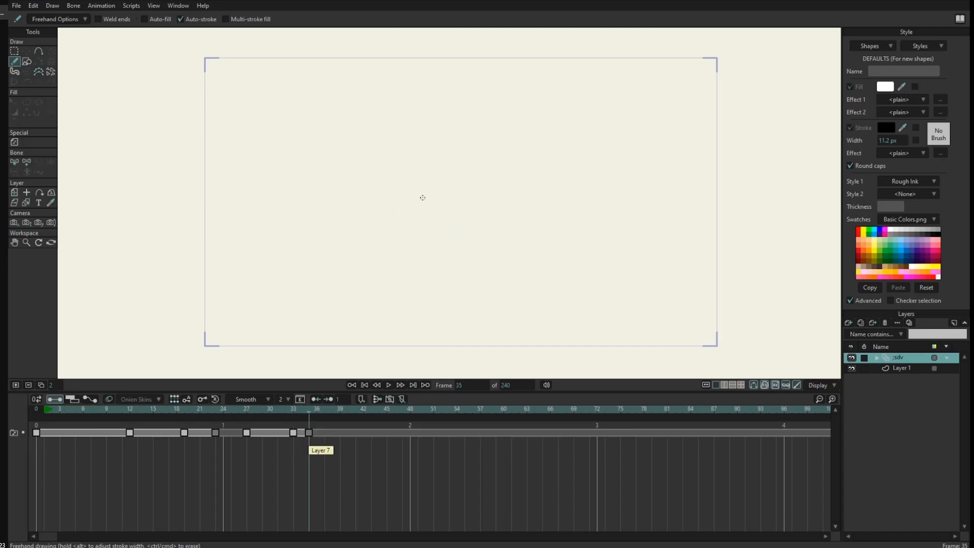
drag(429, 168, 429, 179)
Add new drawings at frames 37, 39 and 41 and draw a freehand circle in each
click(17, 385)
click(15, 385)
click(15, 386)
mouse_move(355, 424)
mouse_down()
mouse_move(316, 424)
mouse_move(372, 424)
mouse_move(312, 444)
mouse_move(355, 440)
mouse_move(354, 410)
mouse_up()
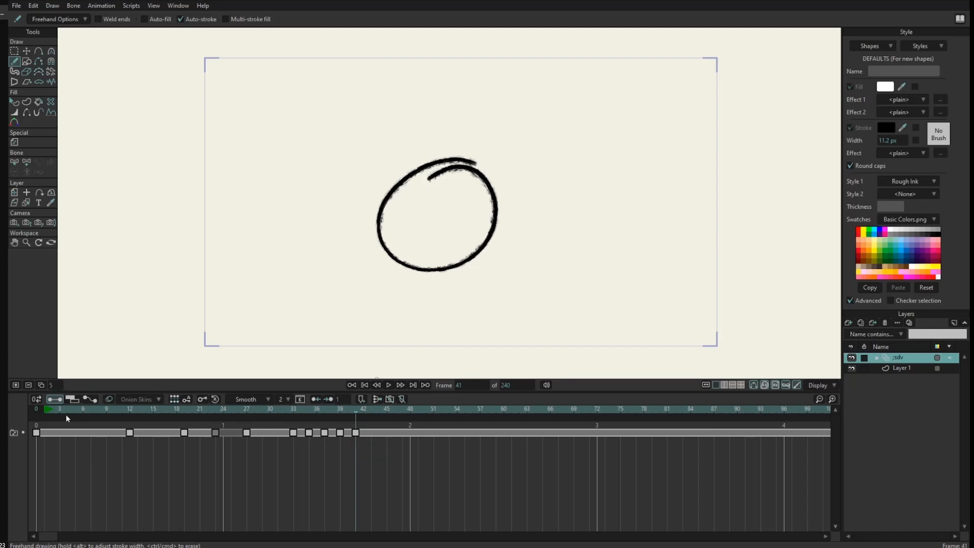
Add new drawings at 5-frame intervals on frames 46, 51 and 56, with a large freehand circle in each
click(15, 386)
mouse_move(479, 166)
mouse_down()
mouse_move(492, 272)
mouse_move(434, 175)
mouse_move(452, 272)
mouse_move(393, 193)
mouse_up()
click(15, 385)
click(15, 385)
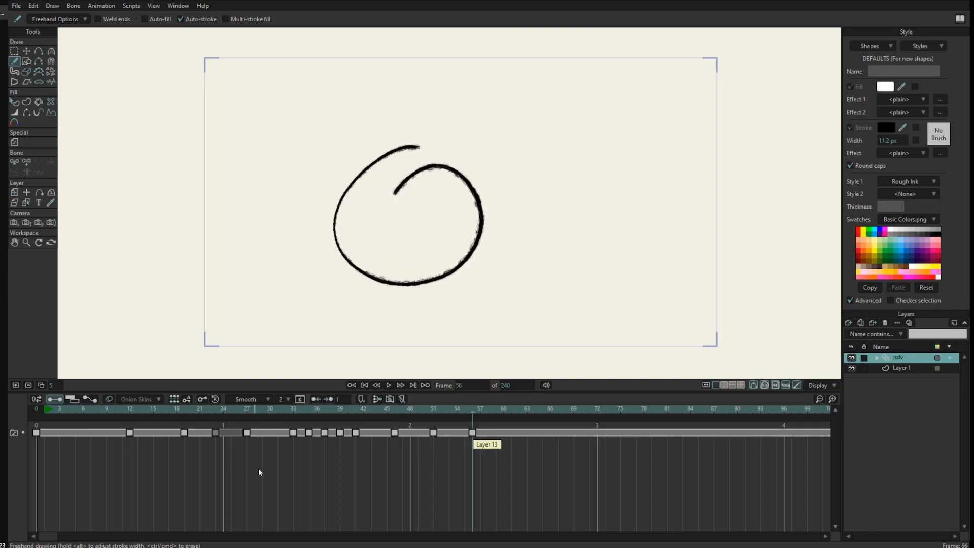
Add a new drawing at frame 60 and draw a small freehand circle near the centre of the canvas
mouse_move(455, 412)
mouse_down()
mouse_move(321, 443)
mouse_move(387, 469)
mouse_move(469, 455)
mouse_up()
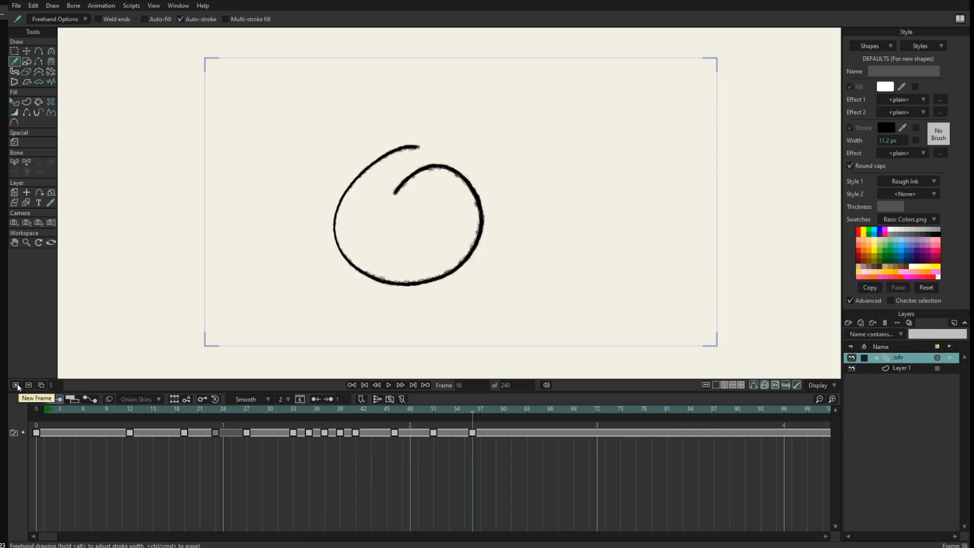
drag(500, 417, 504, 409)
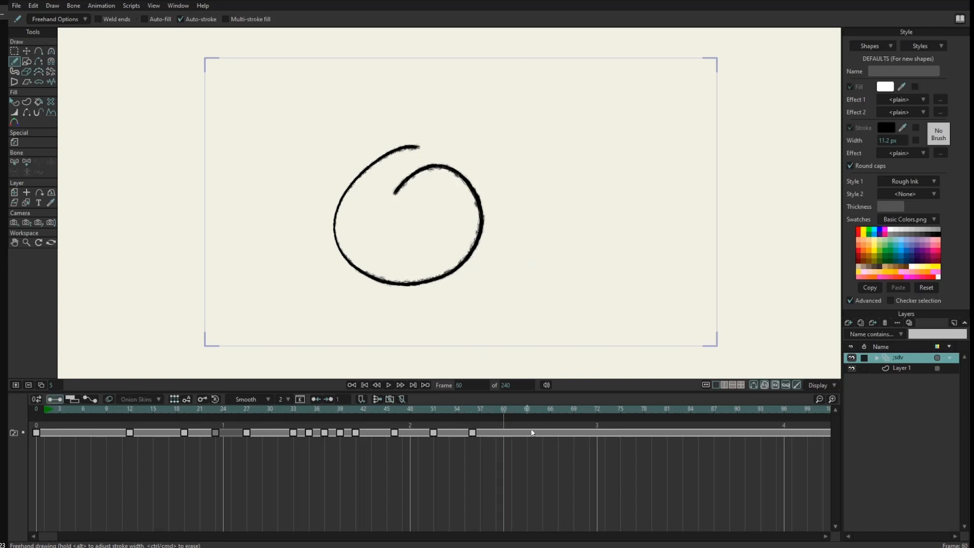
key(F7)
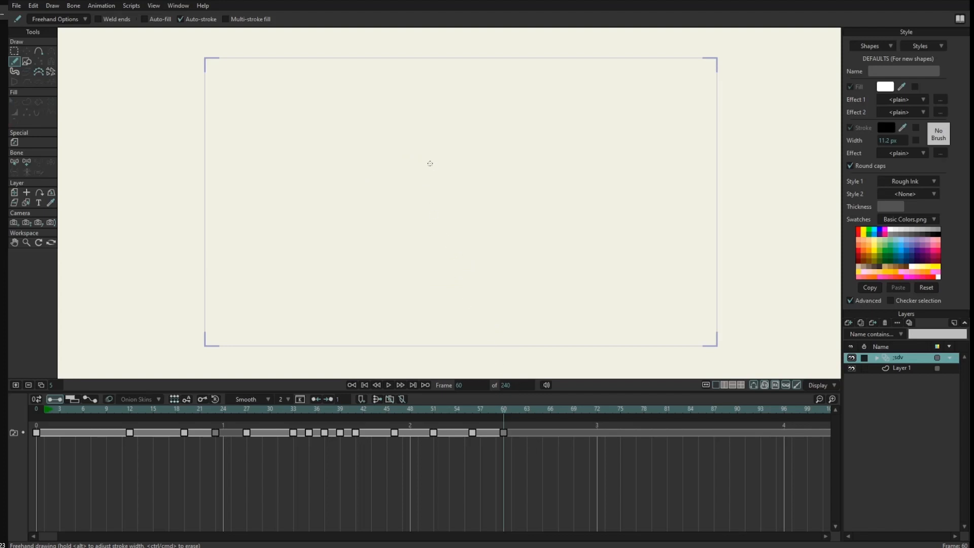
drag(428, 163, 393, 197)
Add new drawings at frames 64 and 69 and draw a large freehand circle in each
click(534, 409)
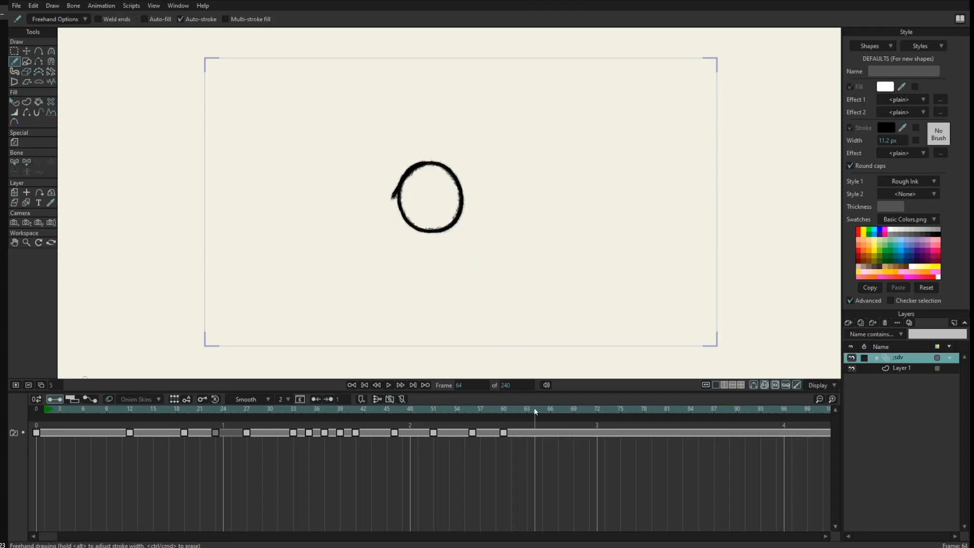
key(F7)
drag(503, 175, 457, 219)
key(F7)
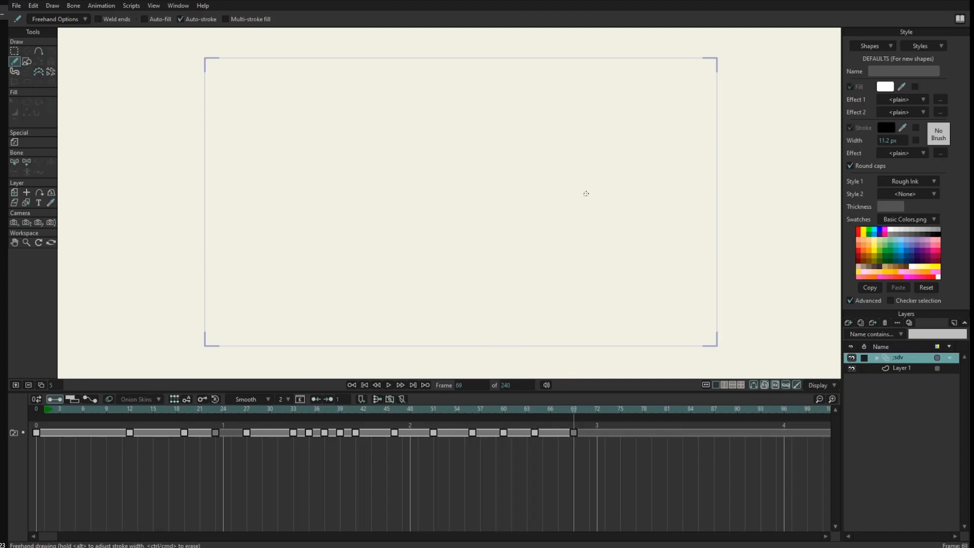
drag(526, 159, 520, 185)
Add a wavy line below the frame 69 circle, and draw a freehand circle in a new drawing at frame 74
click(612, 409)
mouse_move(423, 297)
mouse_down()
mouse_move(469, 269)
mouse_move(644, 332)
mouse_up()
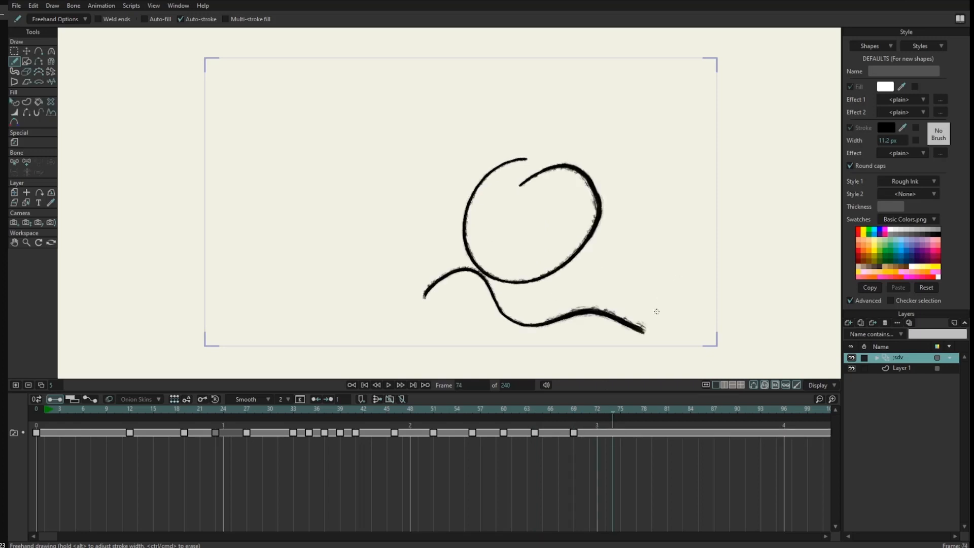
key(F7)
drag(639, 258, 596, 237)
Delete the drawing at frame 19
mouse_move(614, 410)
mouse_down()
mouse_move(98, 437)
mouse_move(662, 452)
mouse_move(273, 459)
mouse_move(535, 461)
mouse_up()
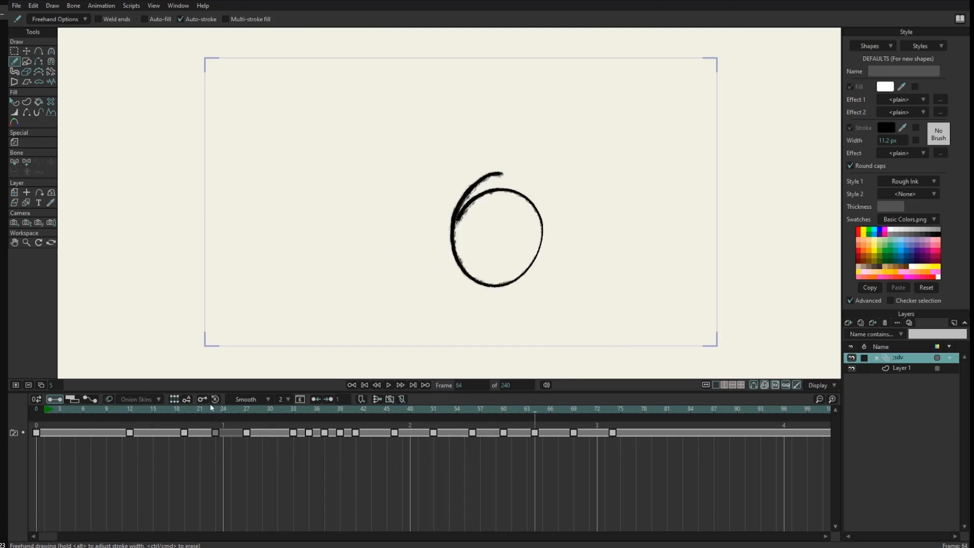
mouse_move(211, 408)
mouse_down()
mouse_move(166, 453)
mouse_move(259, 459)
mouse_move(183, 448)
mouse_move(181, 440)
mouse_up()
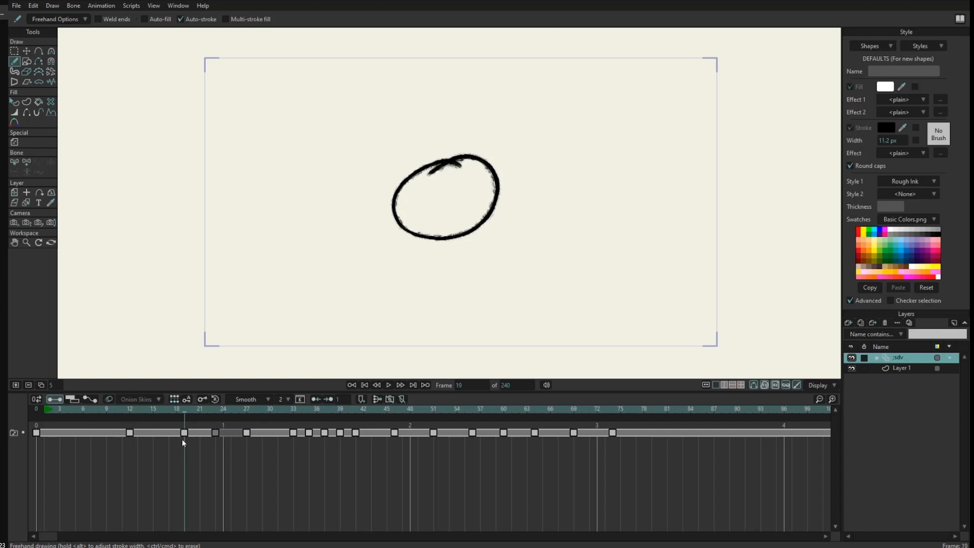
click(28, 386)
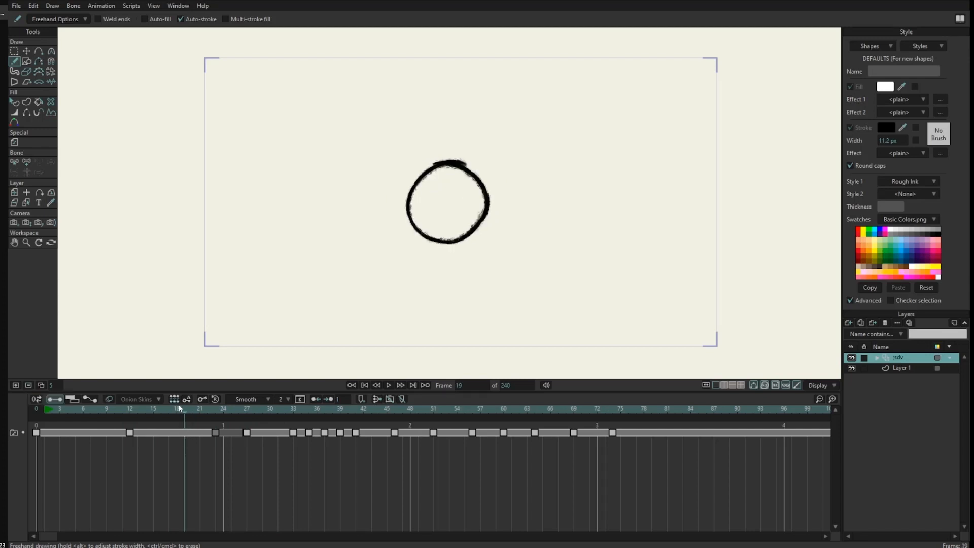
Draw two ears on top of the small circle at frame 33
click(111, 430)
drag(111, 431, 293, 440)
click(293, 432)
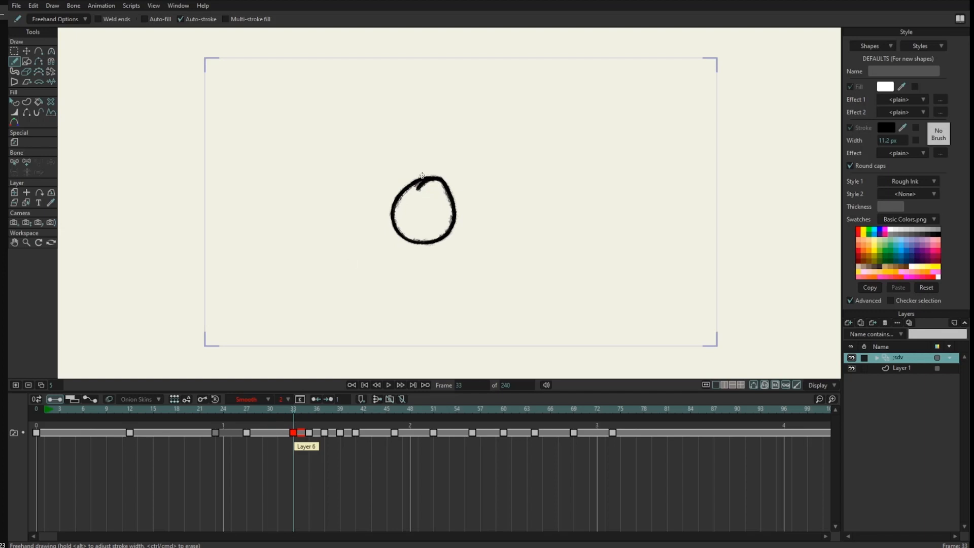
mouse_move(409, 178)
mouse_down()
mouse_move(403, 199)
mouse_move(456, 174)
mouse_move(453, 195)
mouse_up()
click(293, 451)
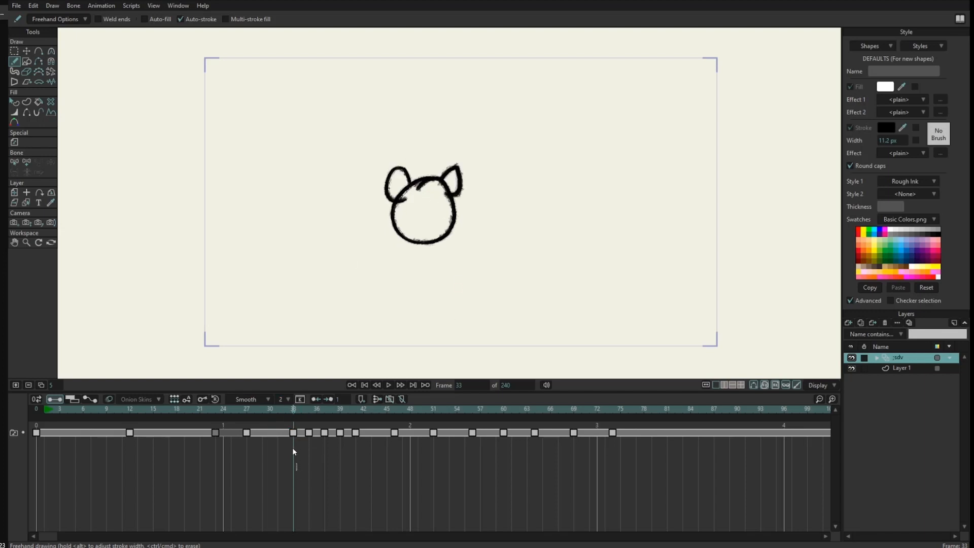
Copy the drawing key at frame 33 and paste it at frame 78
click(293, 432)
drag(623, 408, 645, 413)
key(ctrl+v)
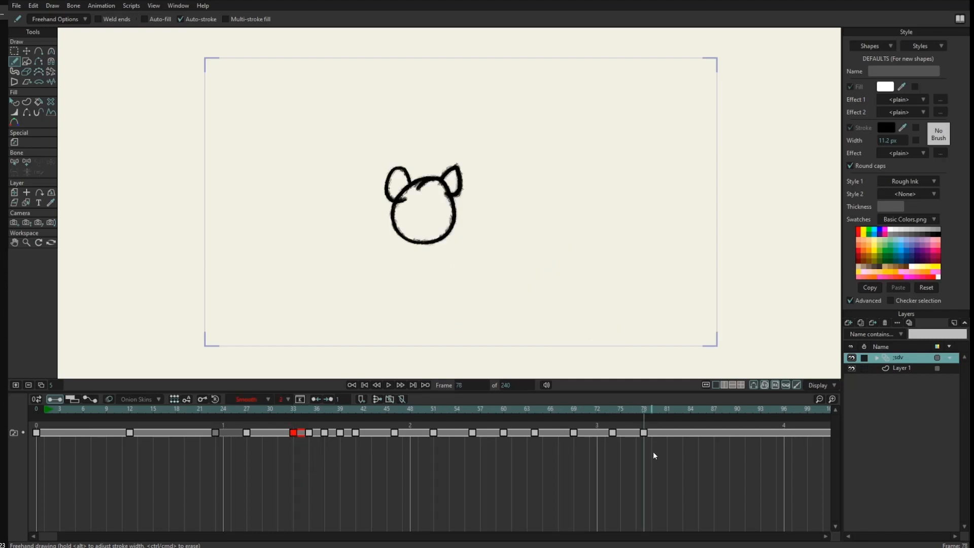
Draw two short leg lines below the head at frame 78 and compare the drawing with frame 33
click(647, 449)
drag(419, 244, 418, 269)
drag(430, 244, 430, 269)
drag(287, 411, 293, 434)
drag(641, 407, 295, 440)
Switch the layer at frame 83 to the Layer 6 drawing used at frame 33
drag(338, 410, 682, 428)
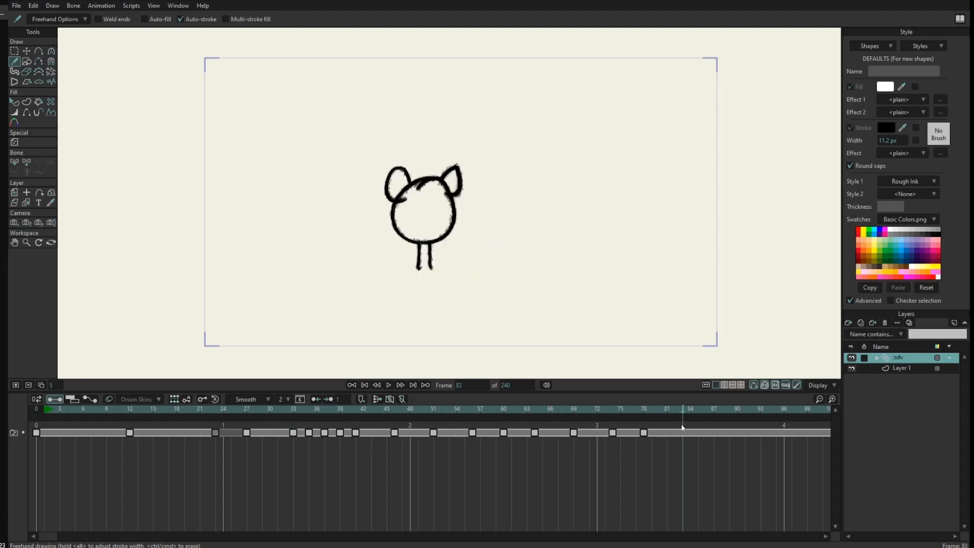
right_click(891, 357)
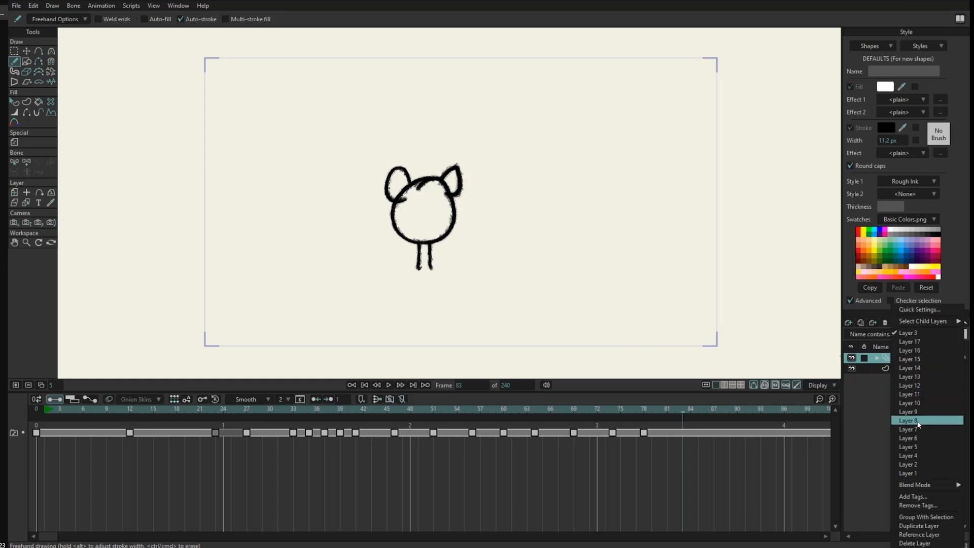
click(863, 415)
right_click(892, 360)
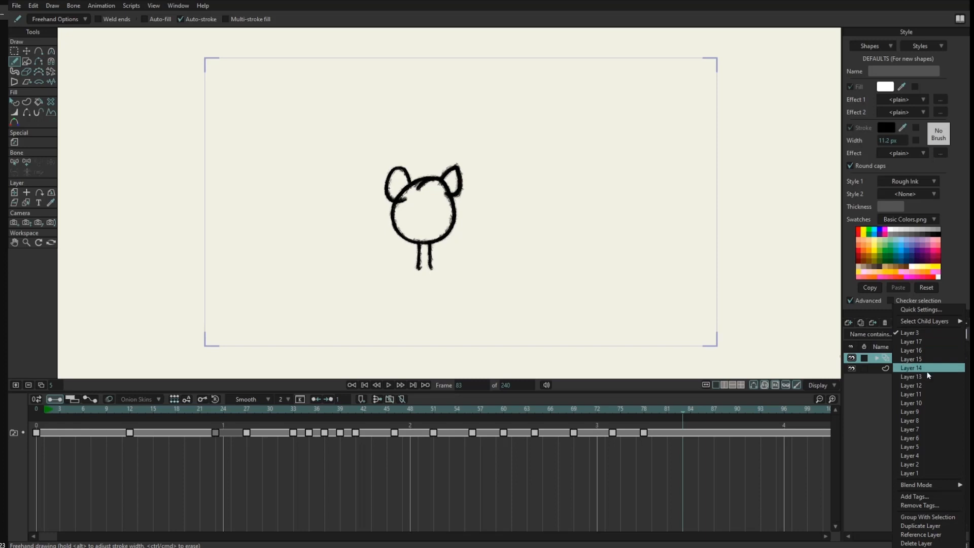
click(916, 447)
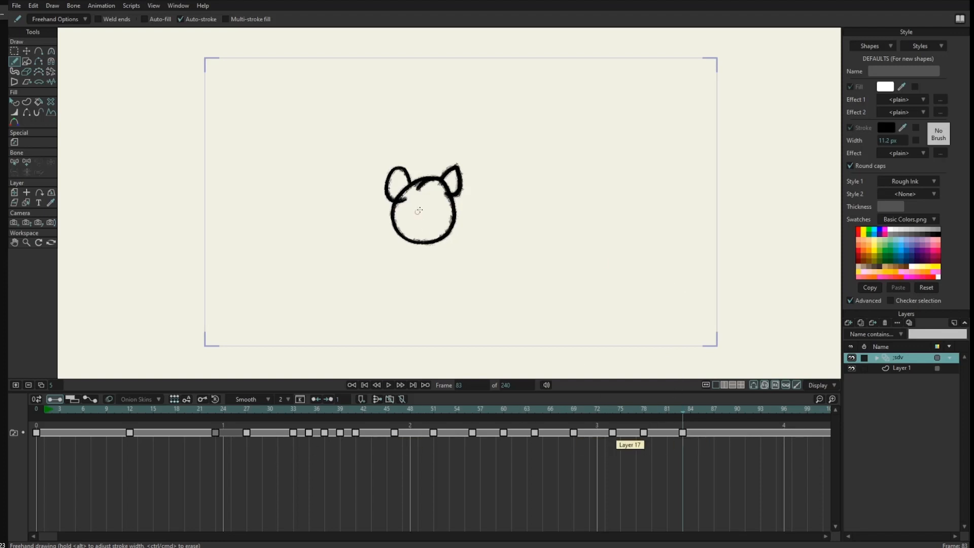
Draw a large body oval below the head at frame 83 and check the drawing at frame 33
mouse_move(413, 239)
mouse_down()
mouse_move(390, 274)
mouse_move(423, 244)
mouse_up()
drag(681, 409, 293, 428)
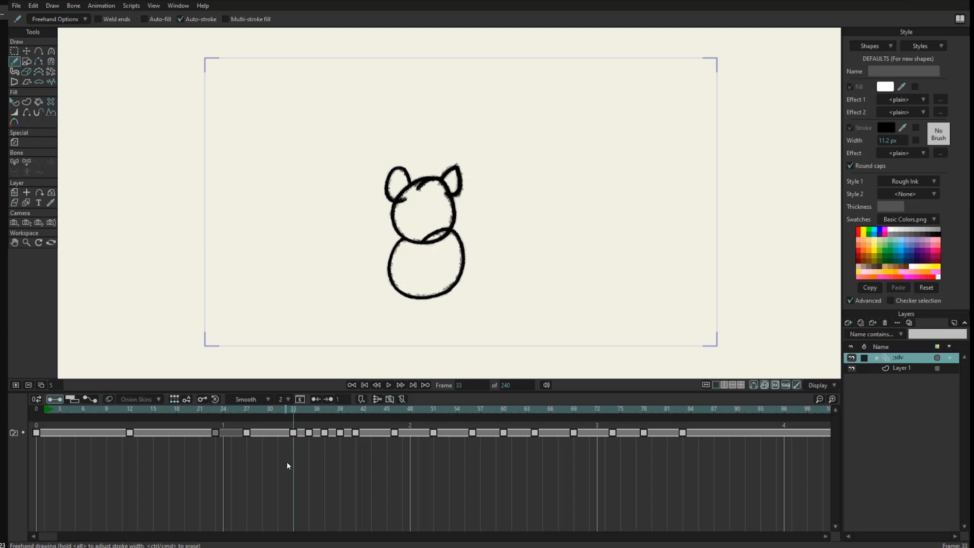
Label the reused drawing's keys at frames 33 and 83 orange
click(293, 432)
shift+click(682, 432)
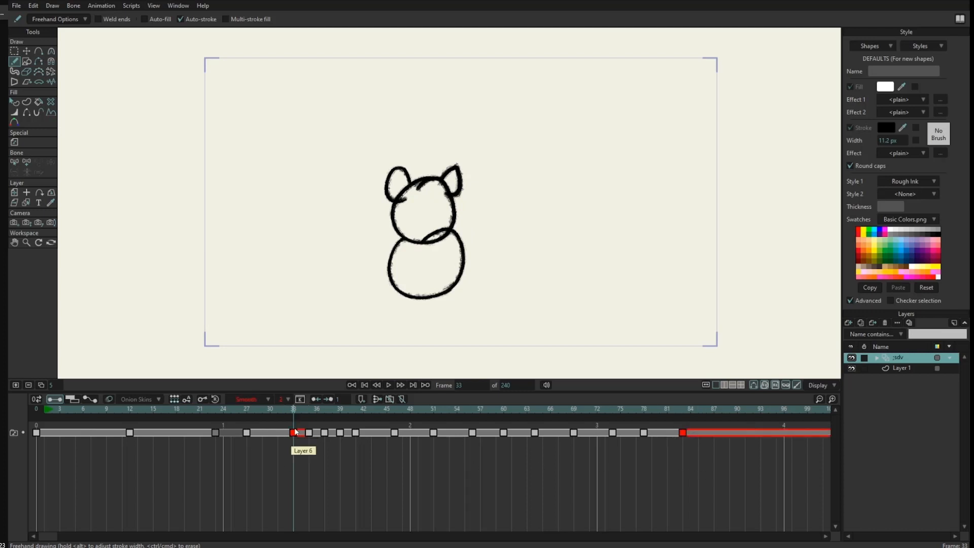
right_click(295, 433)
mouse_move(350, 530)
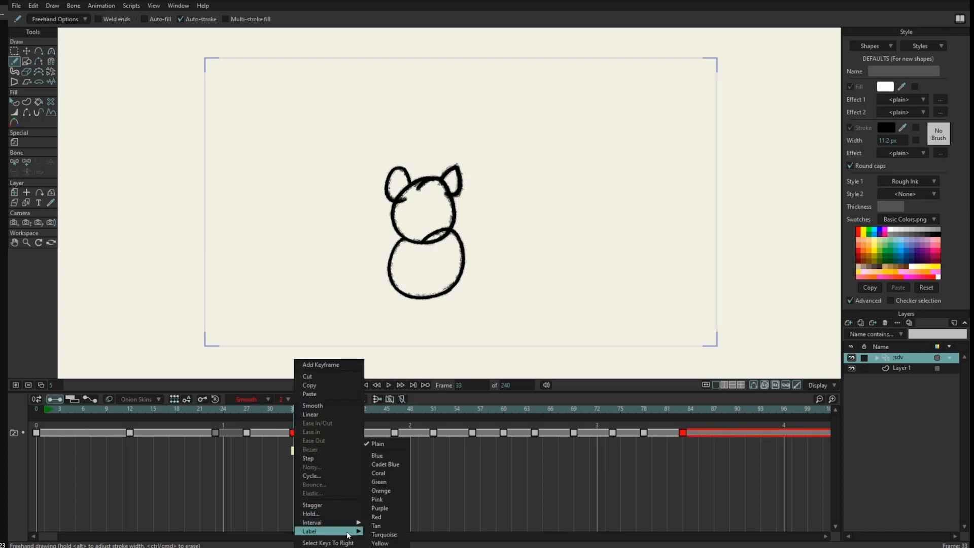
click(394, 490)
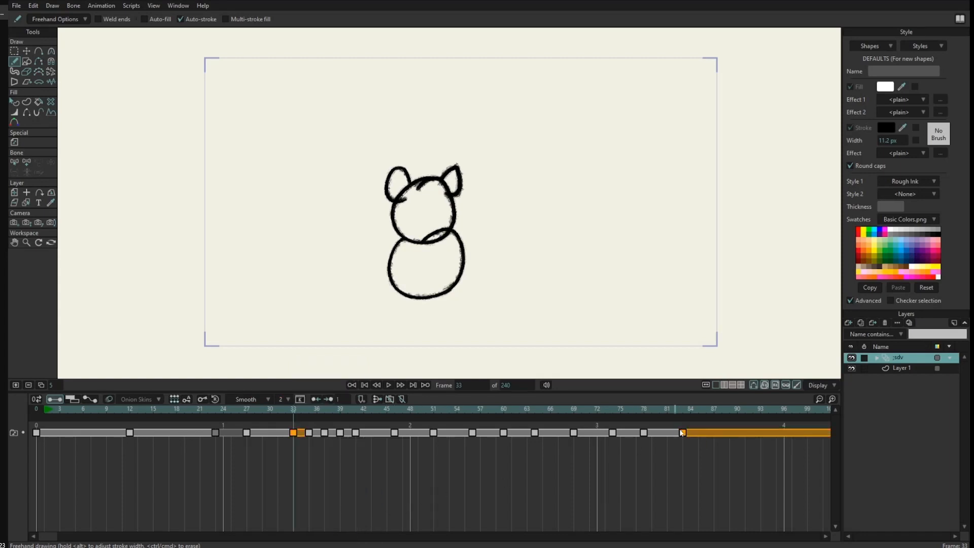
Shade the lower right side of the body with a thick 47.2 px rough-ink stroke in the reused drawing near the timeline's last key
mouse_move(286, 409)
mouse_down()
mouse_move(622, 425)
mouse_move(688, 442)
mouse_move(285, 443)
mouse_move(672, 436)
mouse_up()
mouse_move(396, 243)
mouse_down()
mouse_move(362, 257)
mouse_move(458, 283)
mouse_move(437, 291)
mouse_move(450, 290)
mouse_up()
key(ctrl+z)
key(ctrl+z)
mouse_move(383, 276)
mouse_down()
mouse_move(398, 289)
mouse_move(476, 268)
mouse_up()
key(ctrl+z)
mouse_move(404, 292)
mouse_down()
mouse_move(455, 263)
mouse_move(460, 244)
mouse_up()
Duplicate the frame 12 circle drawing at frame 16 and add a 24.4 px stroke beneath the circle
mouse_move(667, 407)
mouse_down()
mouse_move(292, 428)
mouse_move(692, 434)
mouse_move(151, 446)
mouse_move(316, 453)
mouse_move(133, 457)
mouse_move(130, 413)
mouse_up()
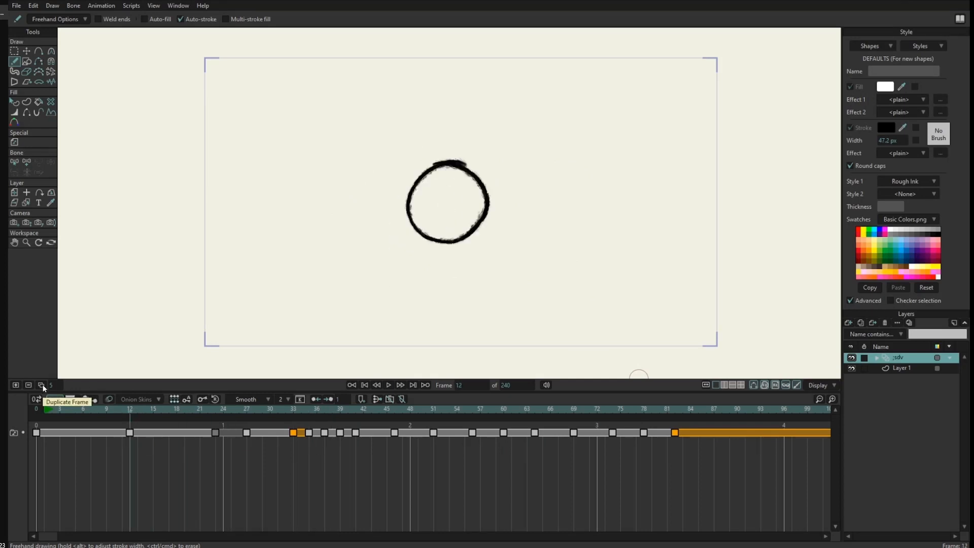
drag(132, 410, 163, 413)
click(130, 432)
click(155, 444)
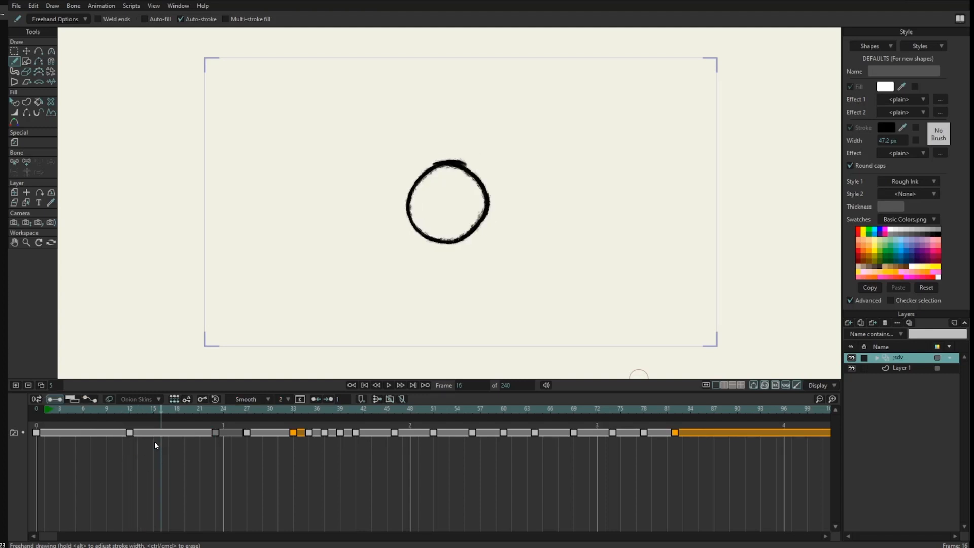
click(42, 385)
drag(415, 216, 478, 240)
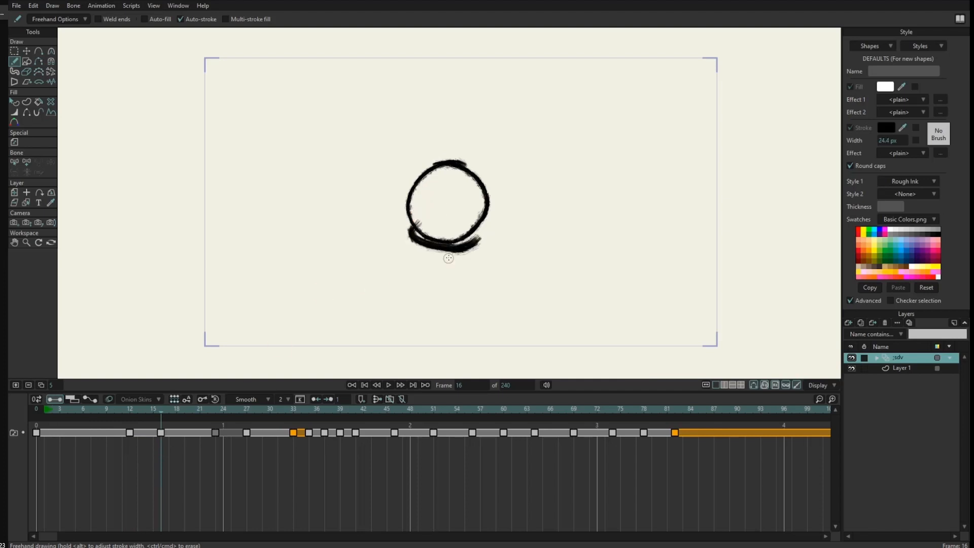
Duplicate the drawing at frame 17 and add another stroke beneath the circle
mouse_move(155, 410)
mouse_down()
mouse_move(178, 428)
mouse_move(169, 427)
mouse_up()
click(41, 385)
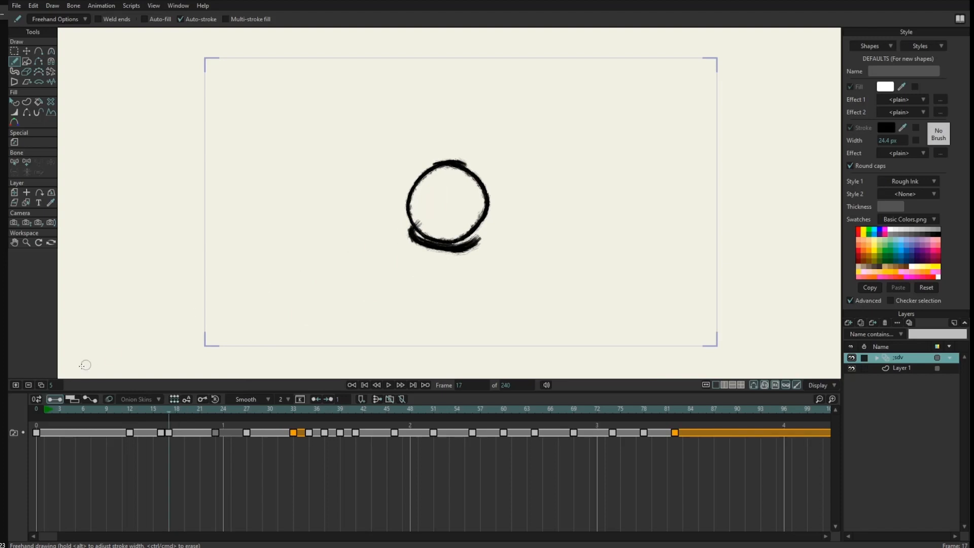
mouse_move(410, 227)
mouse_down()
mouse_move(400, 234)
mouse_move(488, 262)
mouse_up()
mouse_move(200, 420)
mouse_down()
mouse_move(123, 424)
mouse_move(215, 428)
mouse_up()
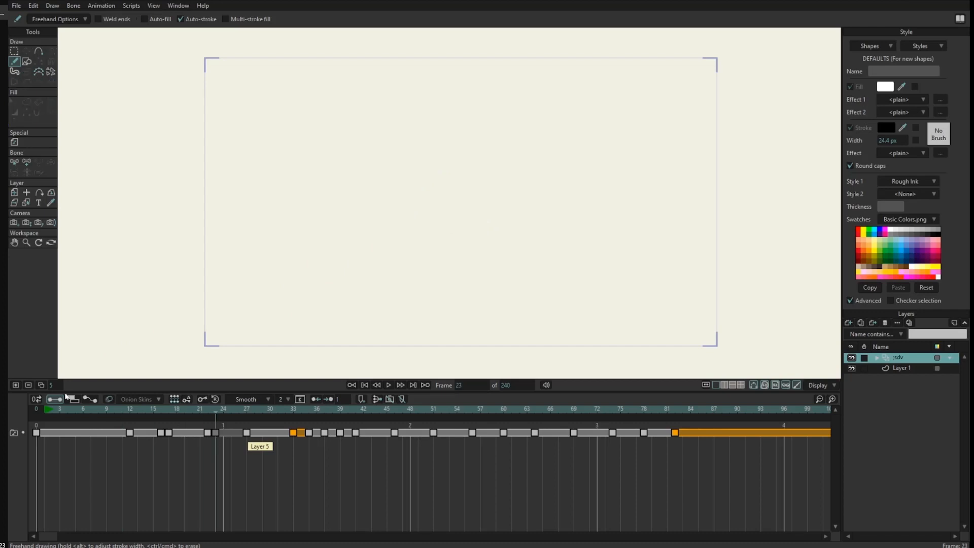
Open the Rough Ink style for editing and override its stroke width with 28 px
mouse_move(154, 410)
mouse_down()
mouse_move(309, 421)
mouse_move(355, 438)
mouse_move(105, 439)
mouse_move(433, 467)
mouse_up()
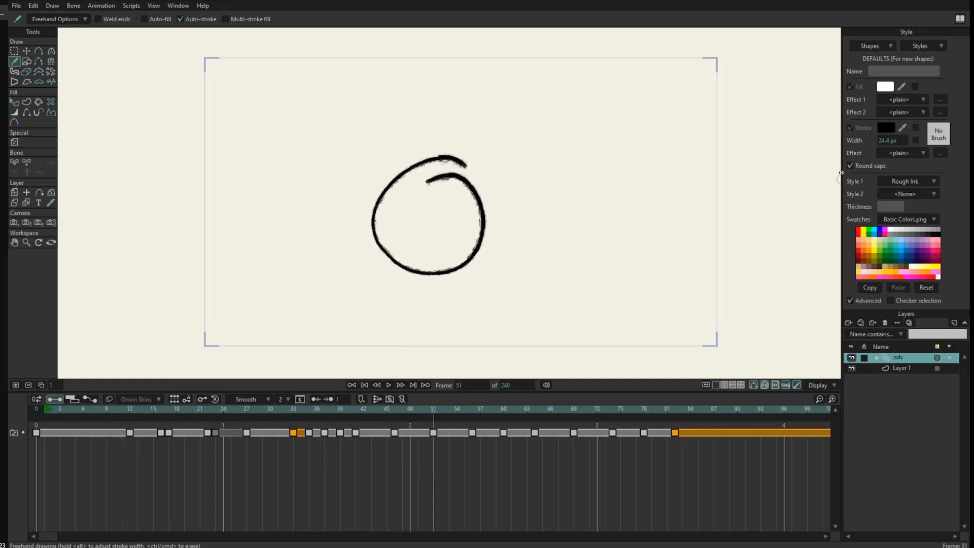
mouse_move(247, 404)
mouse_down()
mouse_move(64, 446)
mouse_move(299, 441)
mouse_move(287, 436)
mouse_move(287, 447)
mouse_move(321, 449)
mouse_move(304, 451)
mouse_up()
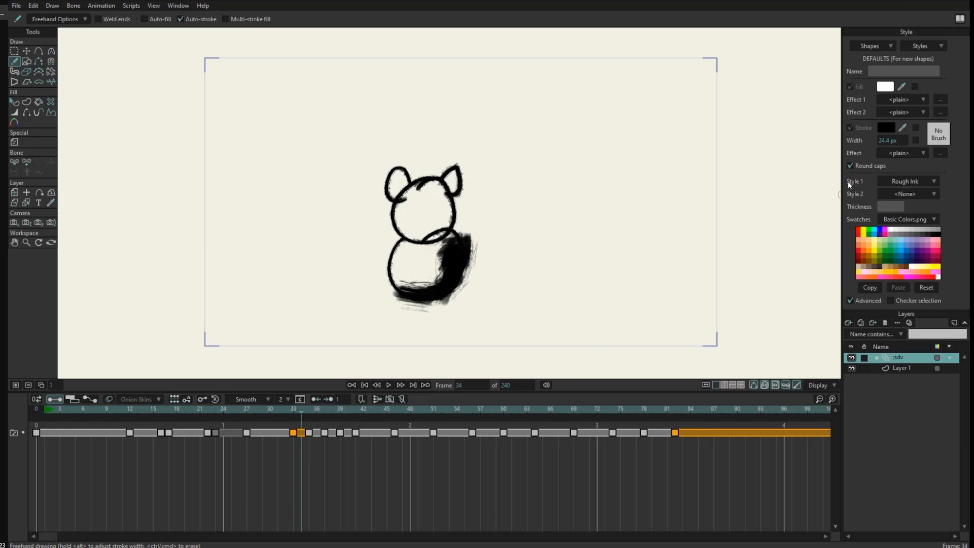
drag(75, 407, 87, 415)
click(929, 46)
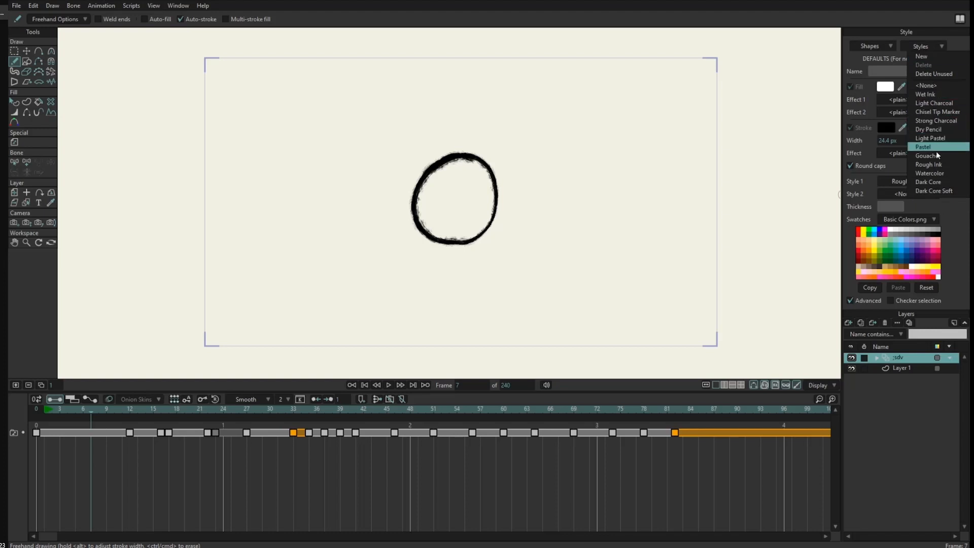
click(930, 164)
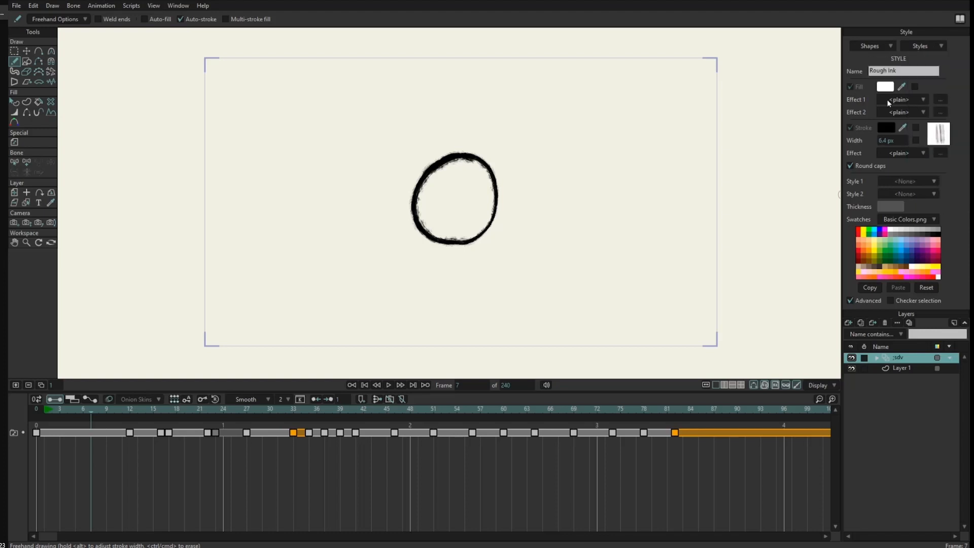
click(917, 139)
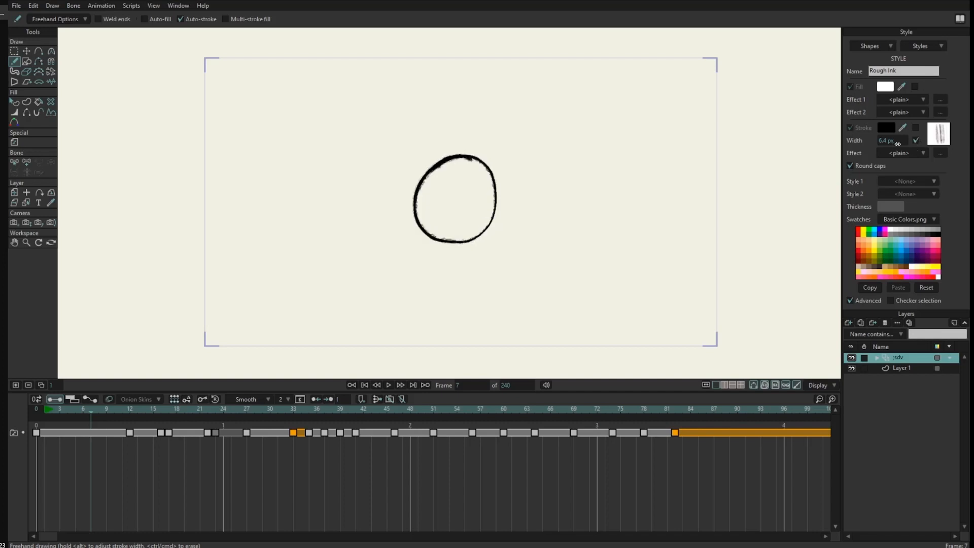
drag(897, 144, 896, 137)
mouse_move(60, 412)
mouse_down()
mouse_move(613, 413)
mouse_move(401, 421)
mouse_move(119, 459)
mouse_up()
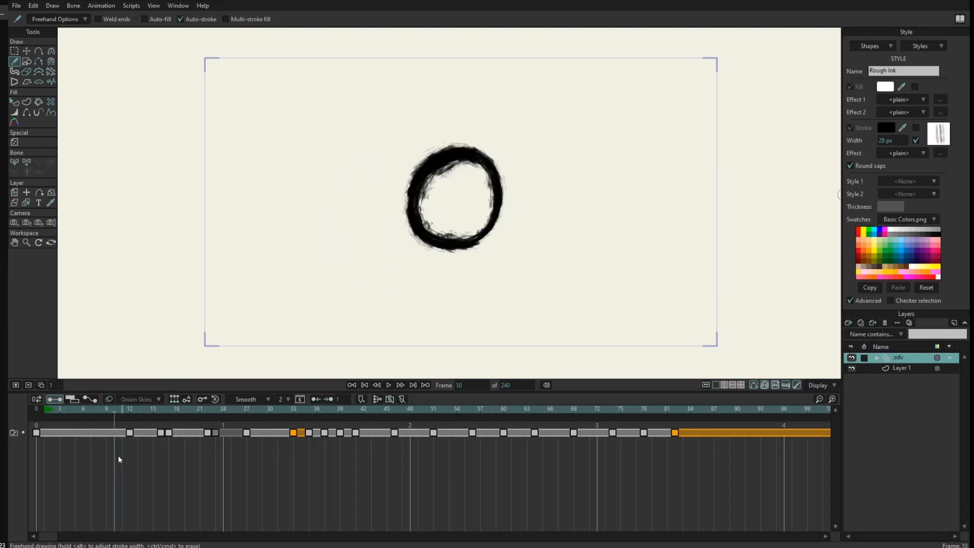
Override the Rough Ink style's stroke colour with red F51313 at 11.8% alpha and check it on other frames
click(884, 130)
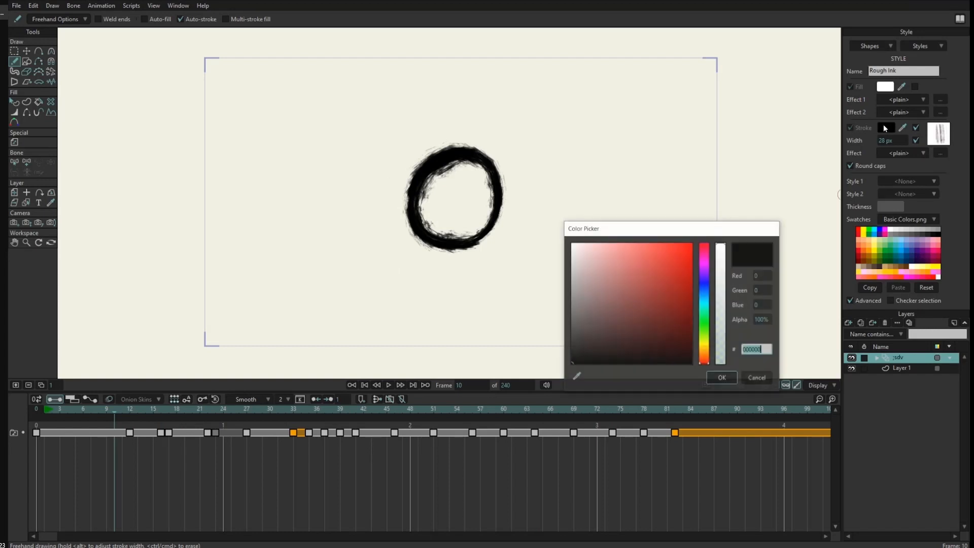
mouse_move(674, 281)
mouse_down()
mouse_move(692, 252)
mouse_move(683, 248)
mouse_move(724, 315)
mouse_move(725, 352)
mouse_up()
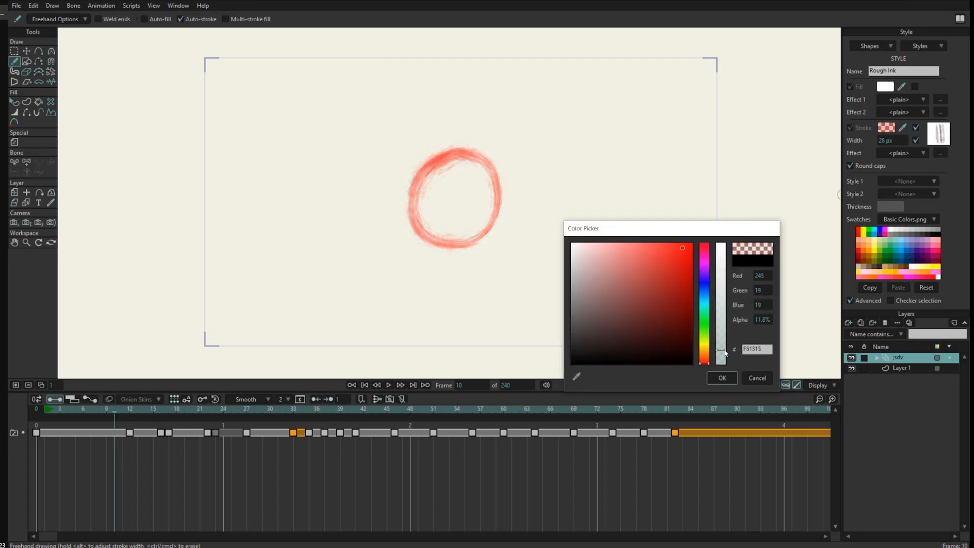
click(721, 378)
mouse_move(105, 409)
mouse_down()
mouse_move(395, 428)
mouse_move(692, 425)
mouse_move(111, 442)
mouse_move(112, 451)
mouse_move(357, 449)
mouse_up()
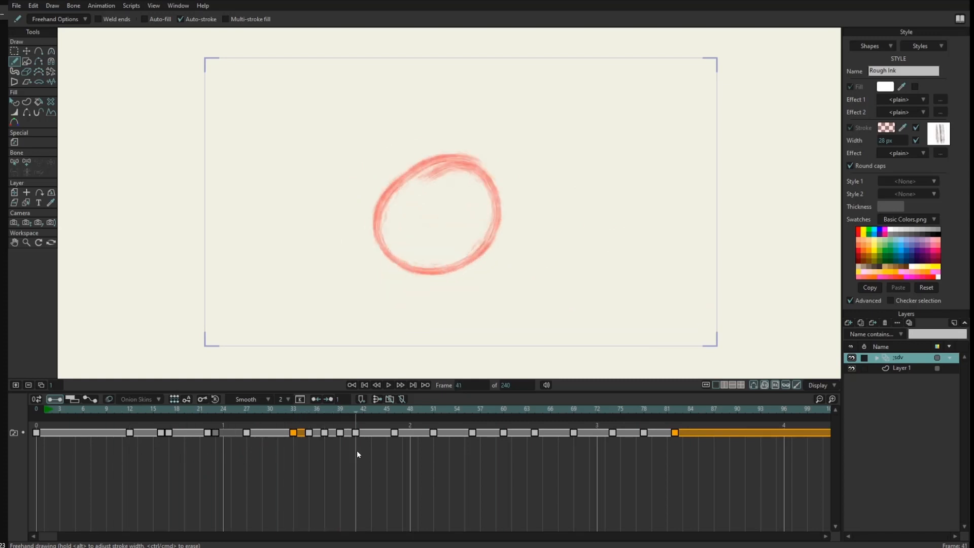
Open the Rough Ink style's brush settings, compare MC-HairyInk with MC-Scratchy, and choose MC-HairyInk
click(937, 135)
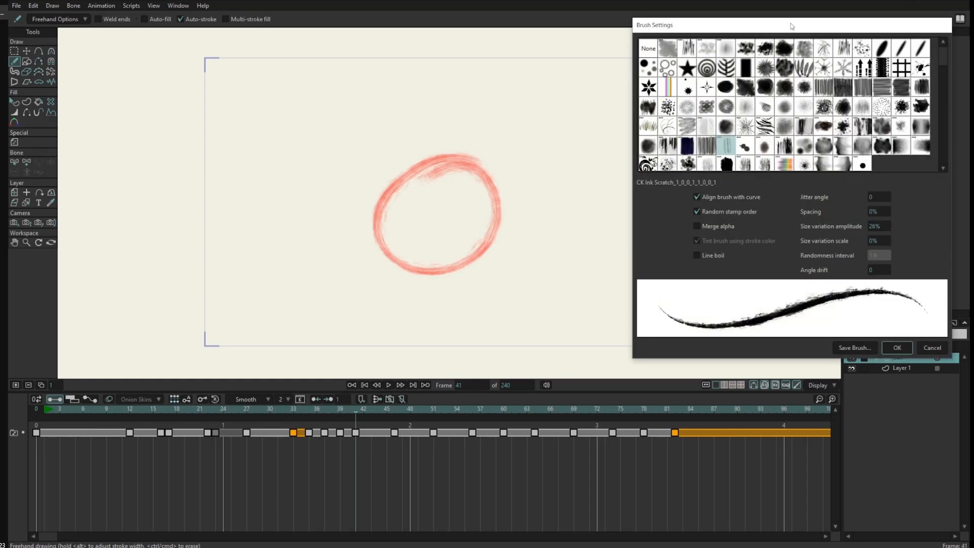
drag(791, 27, 733, 66)
click(679, 204)
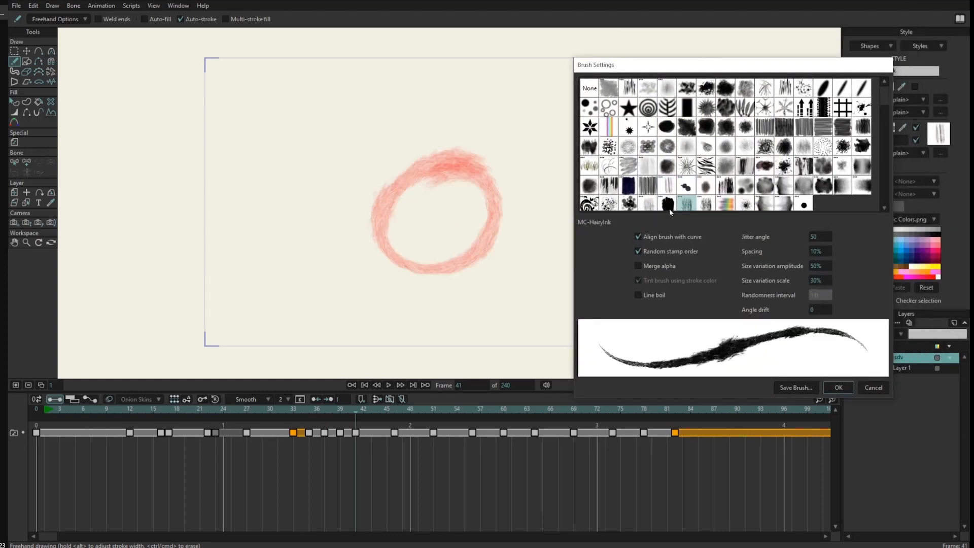
click(705, 205)
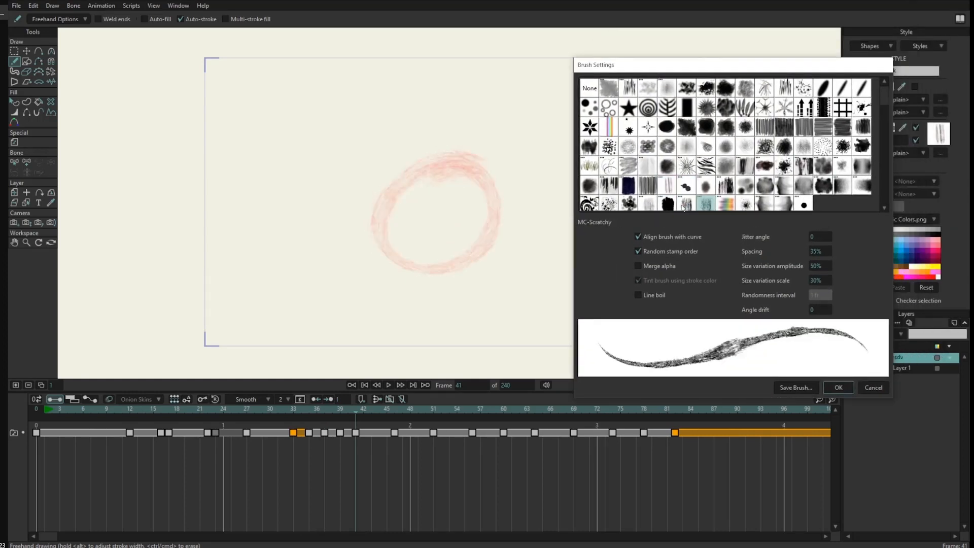
click(686, 204)
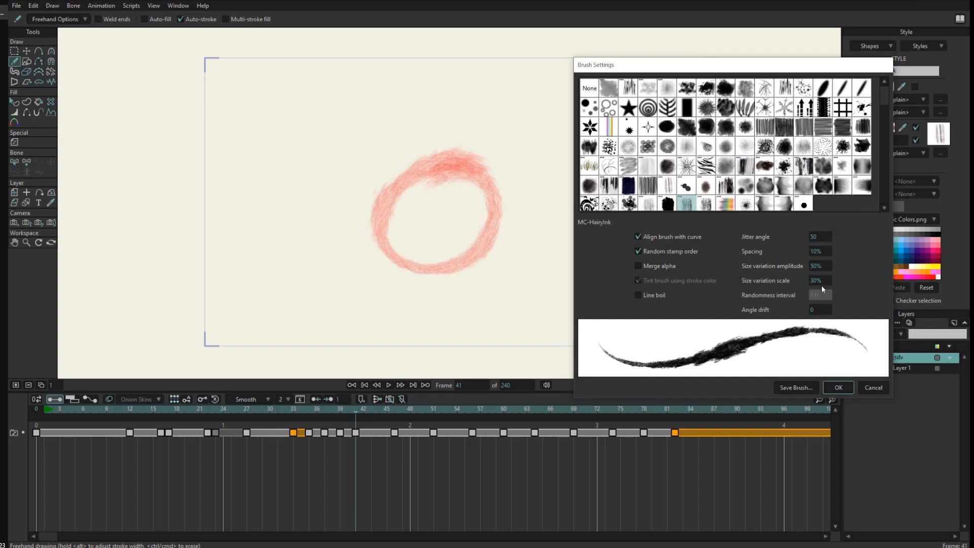
Set the brush's size variation amplitude to 67% and scale to 7%, apply the settings, and check the other frames
mouse_move(824, 268)
mouse_down()
mouse_move(913, 268)
mouse_move(731, 294)
mouse_move(720, 306)
mouse_up()
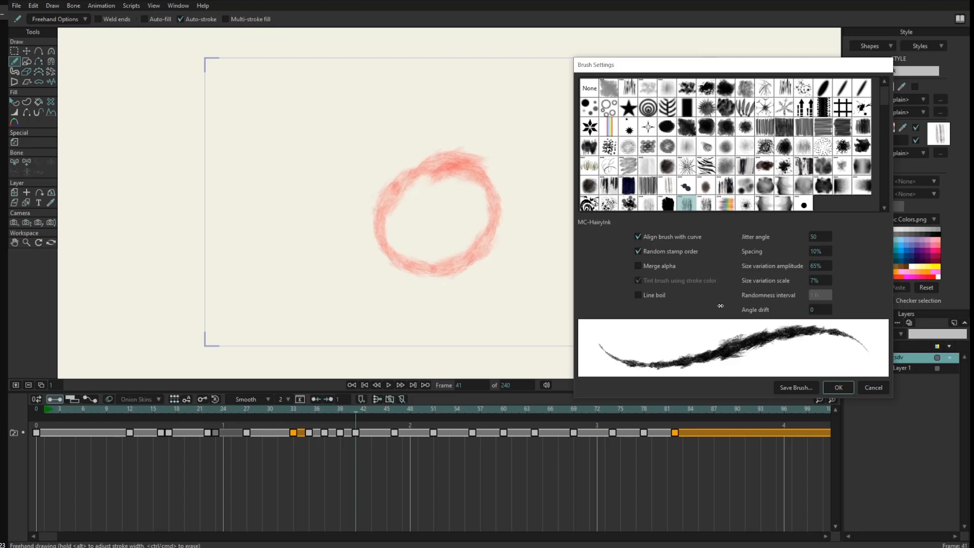
drag(825, 268, 833, 269)
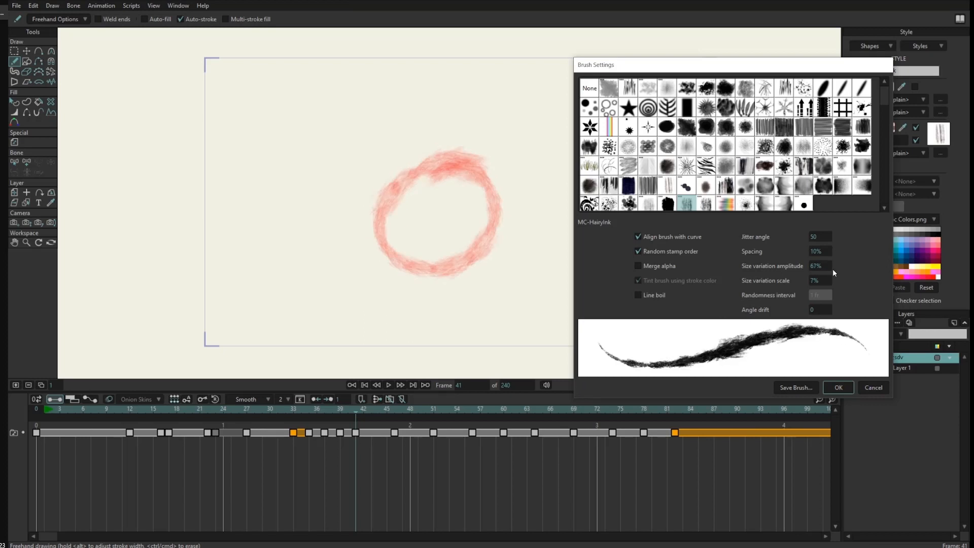
click(838, 387)
mouse_move(111, 409)
mouse_down()
mouse_move(269, 410)
mouse_move(400, 428)
mouse_move(553, 423)
mouse_move(404, 419)
mouse_up()
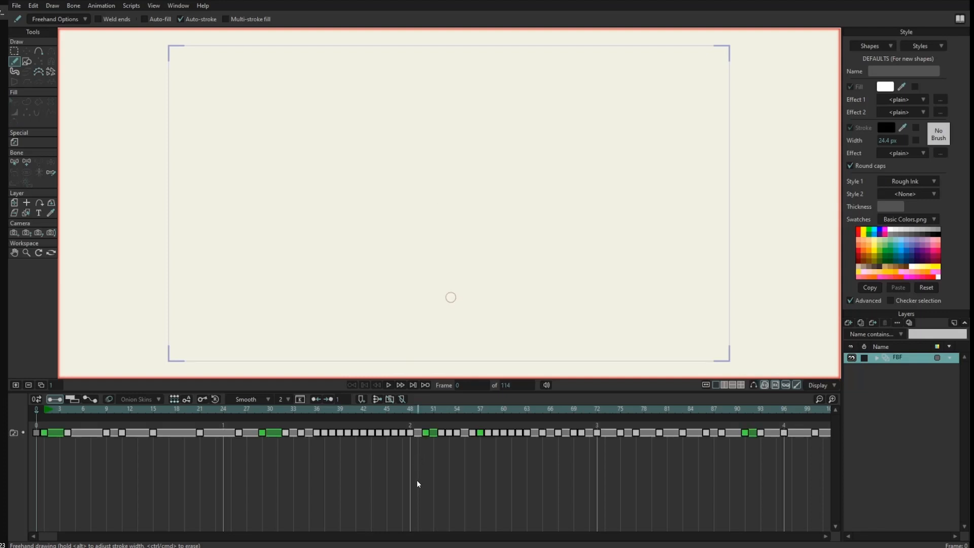
Go to frame 59 of the ballerina animation and select the short stroke of the upper arm beside the torso
mouse_move(59, 408)
mouse_down()
mouse_move(674, 425)
mouse_move(212, 442)
mouse_move(62, 472)
mouse_move(503, 449)
mouse_move(487, 447)
mouse_move(492, 417)
mouse_up()
drag(476, 201, 456, 231)
scroll(456, 231, up, 3)
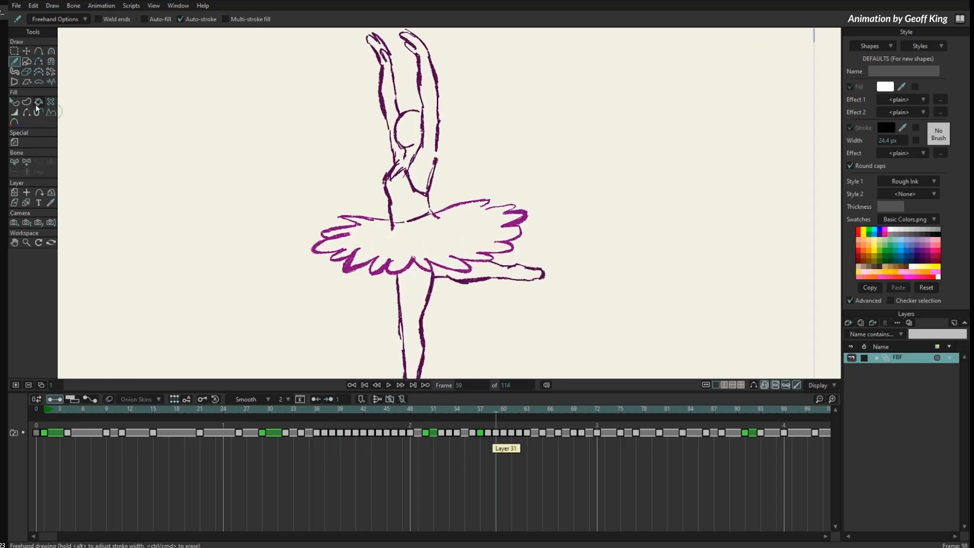
click(14, 102)
click(434, 179)
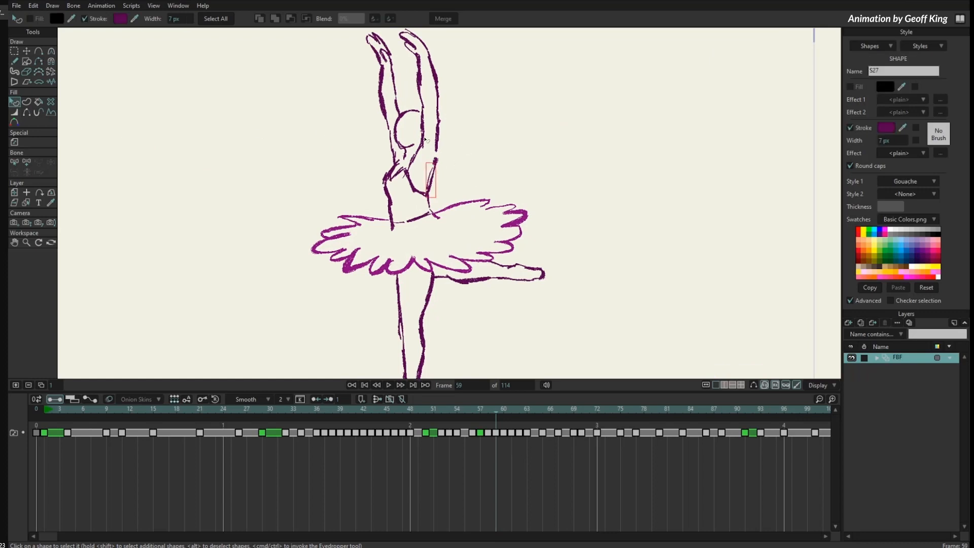
Display the vector paths and move the end point of the dancer's arm stroke with Transform Points
scroll(456, 215, up, 3)
scroll(456, 215, up, 2)
key(t)
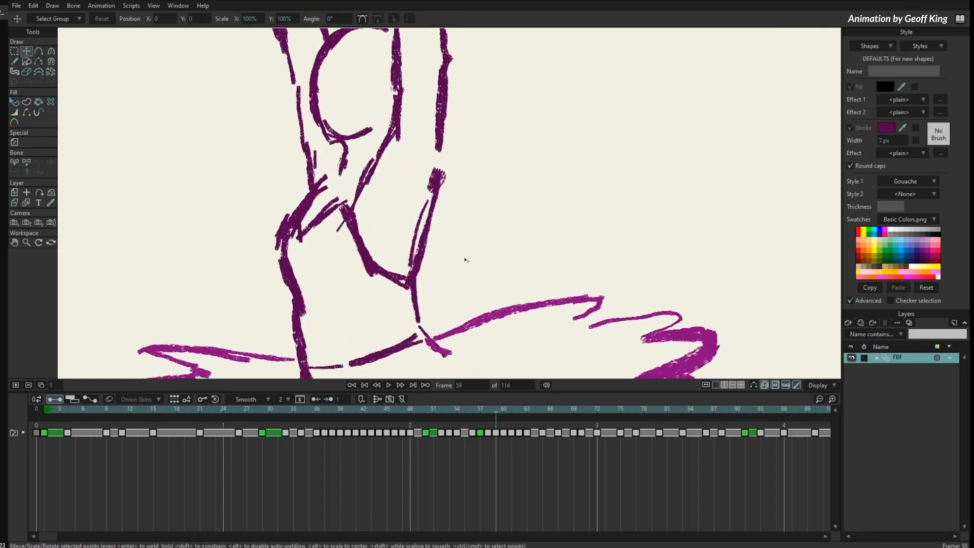
click(754, 385)
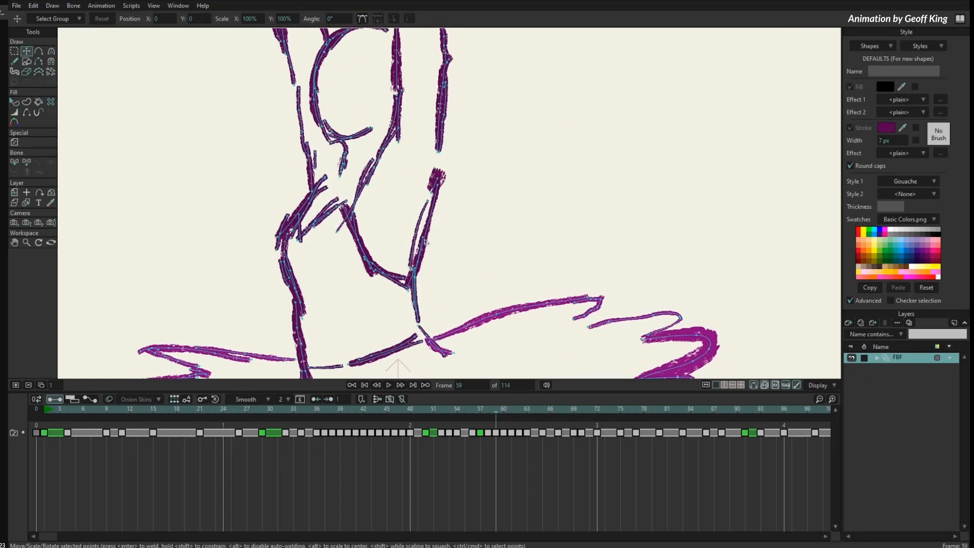
drag(458, 224, 439, 243)
mouse_move(438, 186)
mouse_down()
mouse_move(450, 197)
mouse_move(451, 184)
mouse_move(507, 201)
mouse_move(474, 212)
mouse_up()
Adjust the arm stroke's curvature and reposition its end point close to the rest of the arm line
key(c)
mouse_move(430, 236)
mouse_down()
mouse_move(440, 262)
mouse_move(432, 224)
mouse_up()
mouse_move(473, 212)
mouse_down()
mouse_move(446, 209)
mouse_move(454, 187)
mouse_move(484, 192)
mouse_move(457, 192)
mouse_move(451, 169)
mouse_up()
key(t)
key(w)
key(t)
scroll(499, 166, down, 6)
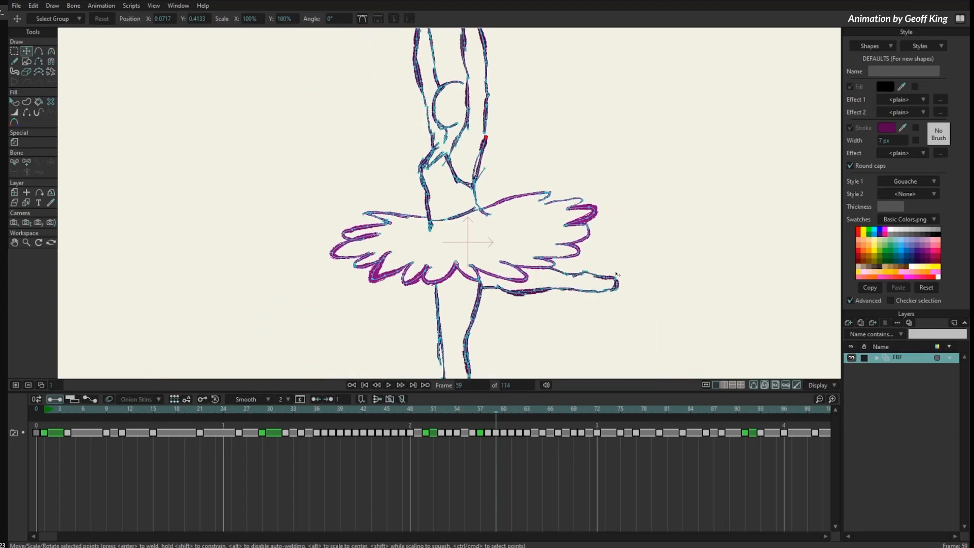
Select a stroke of the raised arm, check which style it uses, and open the Gouache style for editing
scroll(617, 274, down, 1)
drag(618, 256, 576, 290)
drag(673, 232, 649, 198)
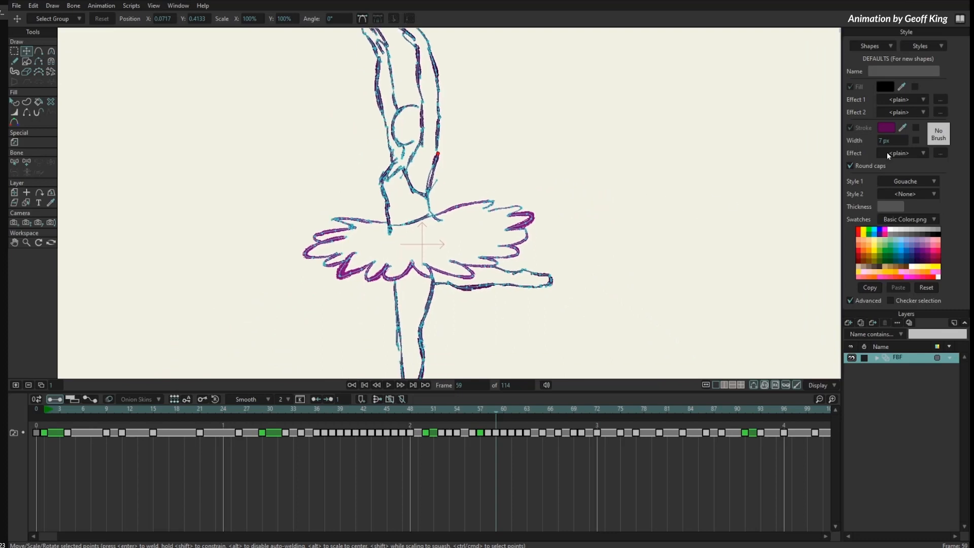
key(q)
click(448, 150)
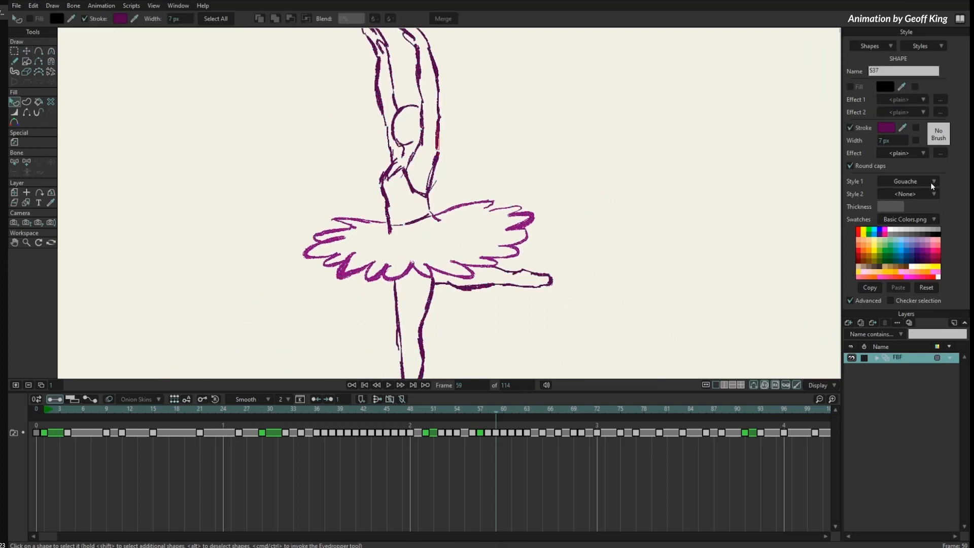
click(916, 181)
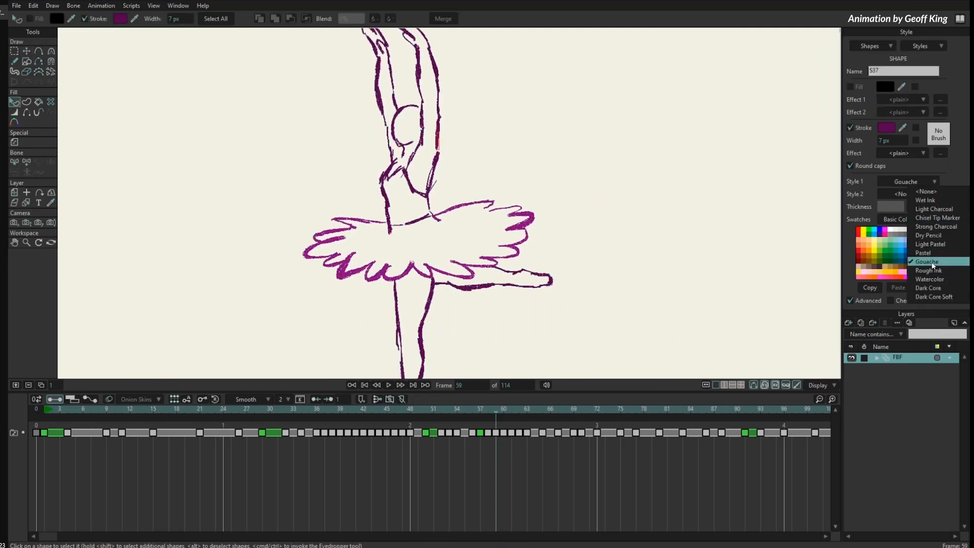
click(896, 401)
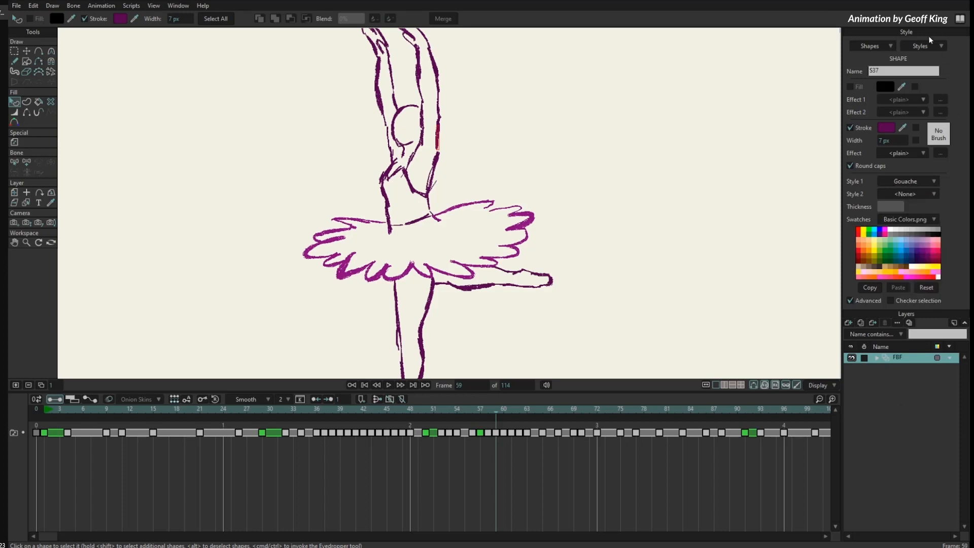
click(927, 45)
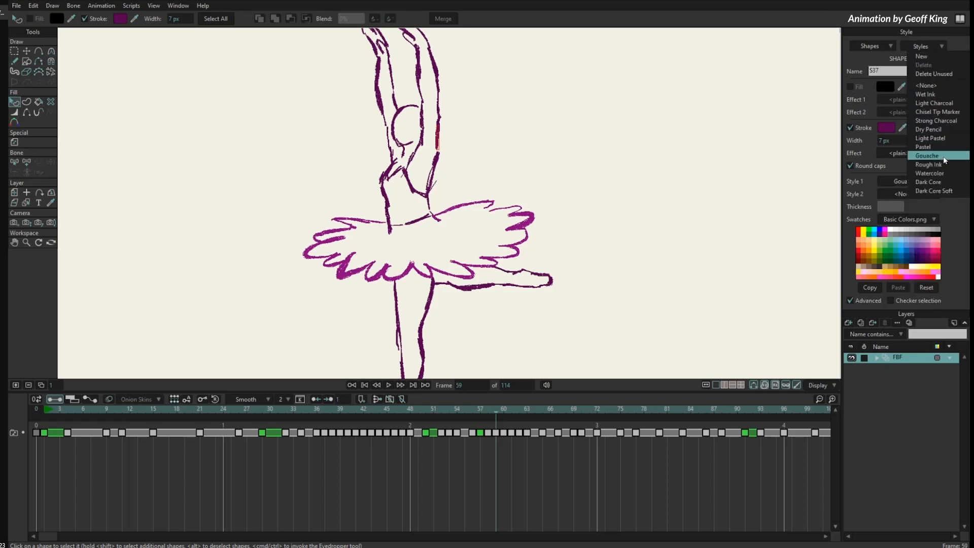
click(928, 155)
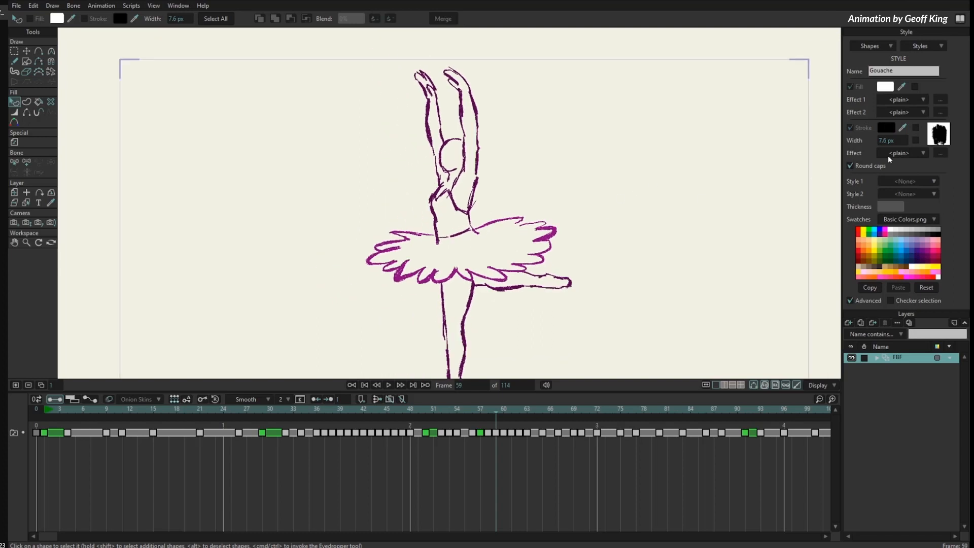
Raise the Gouache style's stroke width to 19 px and override its stroke colour with bright blue
drag(886, 141, 892, 141)
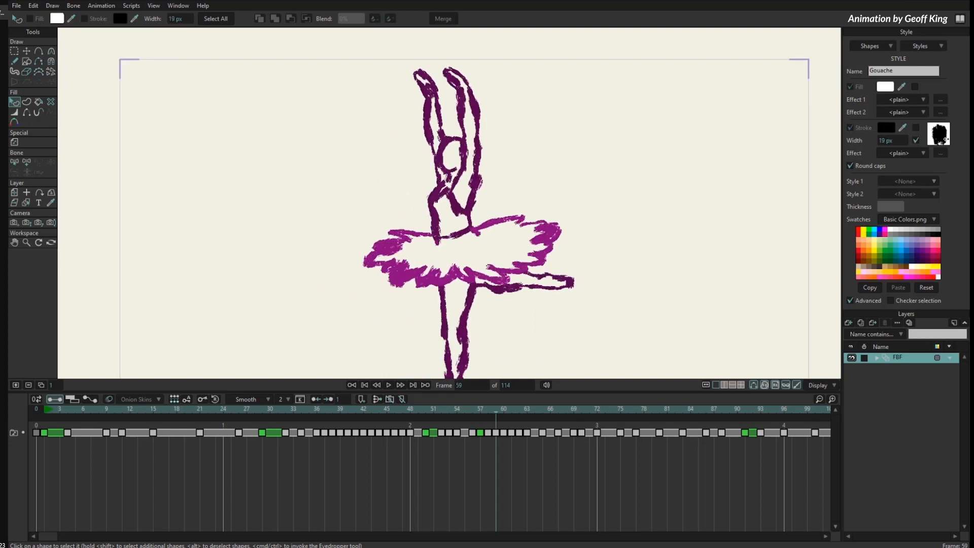
click(915, 127)
click(890, 129)
drag(702, 278, 703, 293)
drag(682, 269, 684, 252)
click(722, 378)
Set the Gouache style's stroke width to 6 px and scrub through the ballerina animation to review the look
mouse_move(67, 414)
mouse_down()
mouse_move(616, 407)
mouse_move(577, 413)
mouse_up()
drag(885, 142, 832, 145)
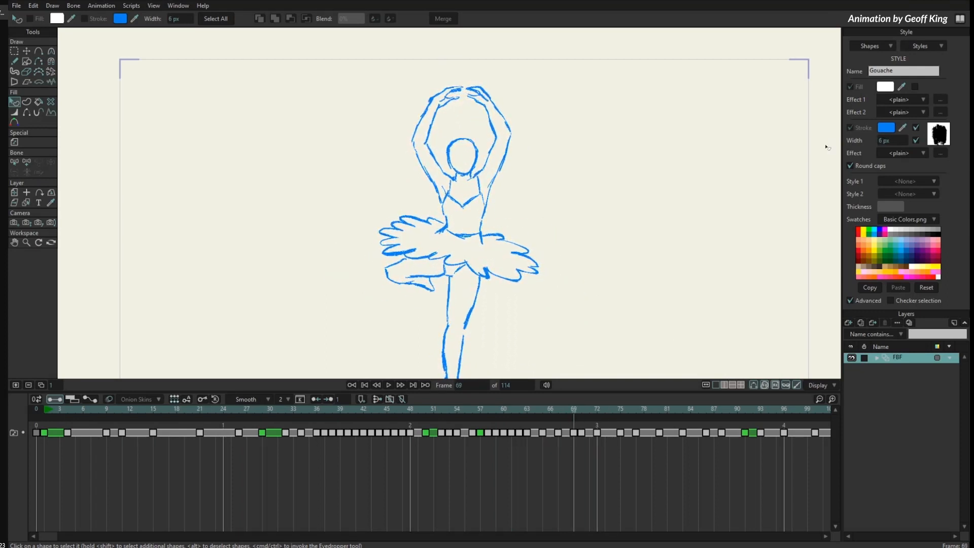
mouse_move(60, 412)
mouse_down()
mouse_move(325, 437)
mouse_move(440, 431)
mouse_move(405, 417)
mouse_move(84, 417)
mouse_move(67, 429)
mouse_up()
drag(409, 291, 335, 239)
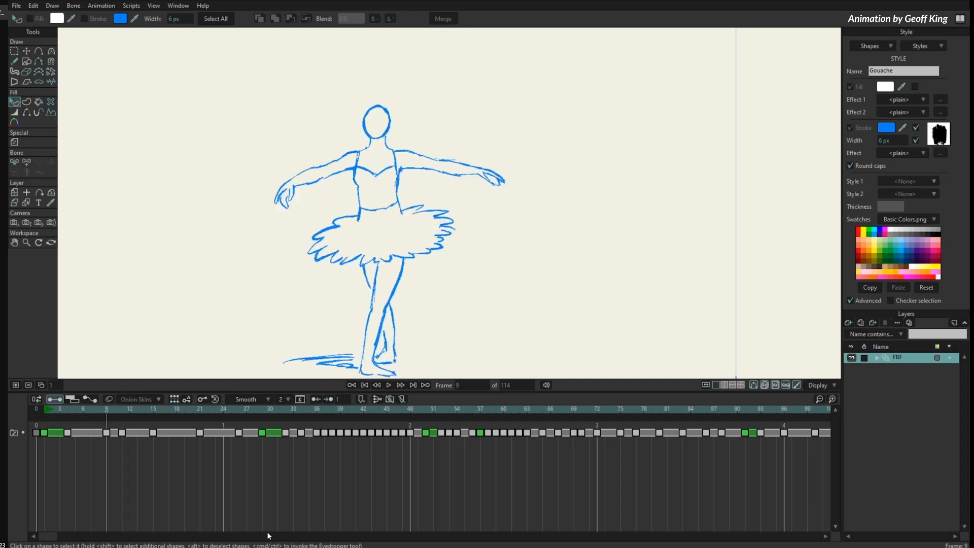
Review the drawings at the green-labelled keyframes and give the keyframe at frame 72 a Green label
click(52, 432)
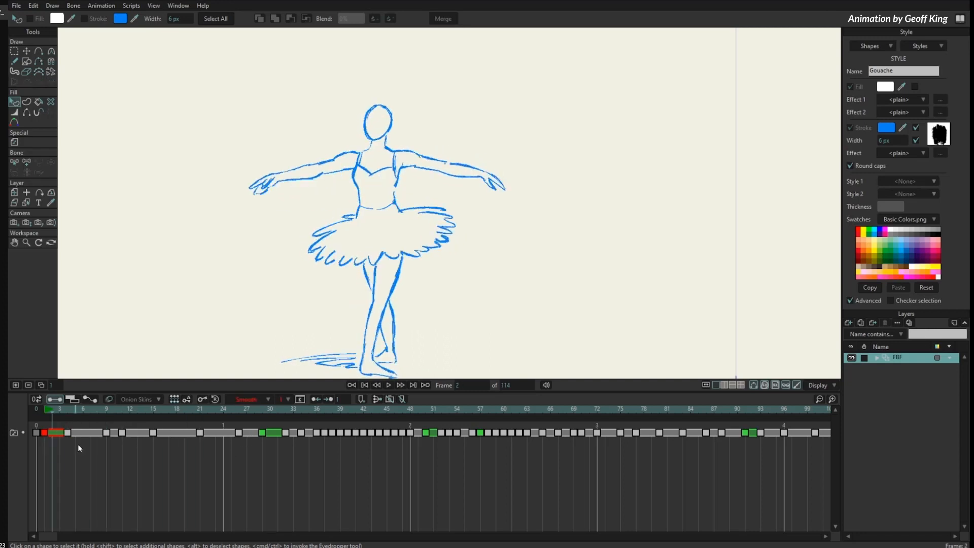
click(261, 433)
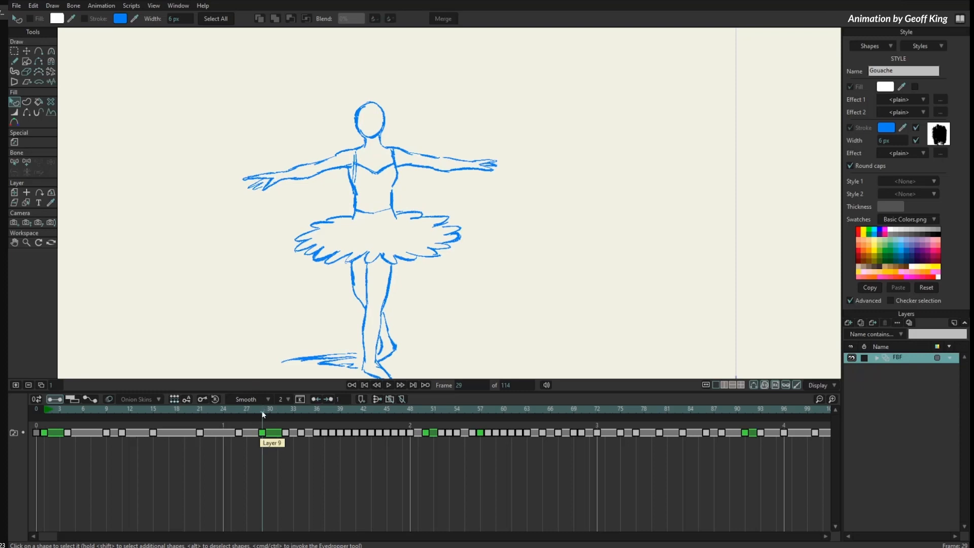
drag(263, 414, 604, 455)
right_click(597, 431)
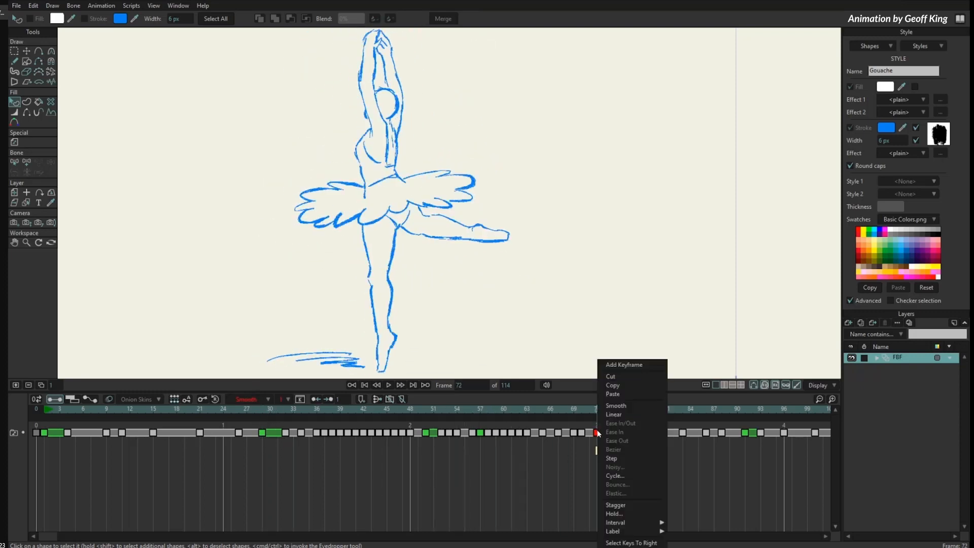
mouse_move(643, 525)
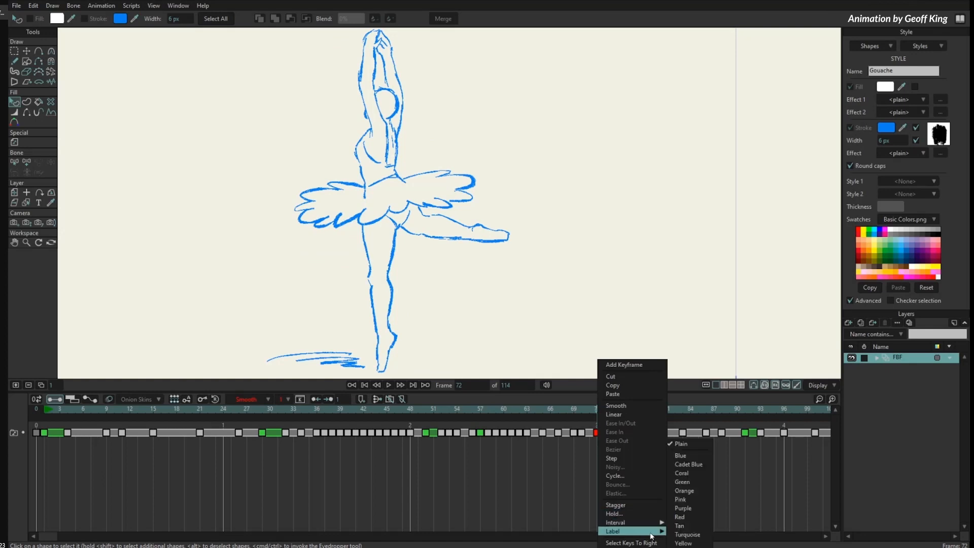
click(689, 482)
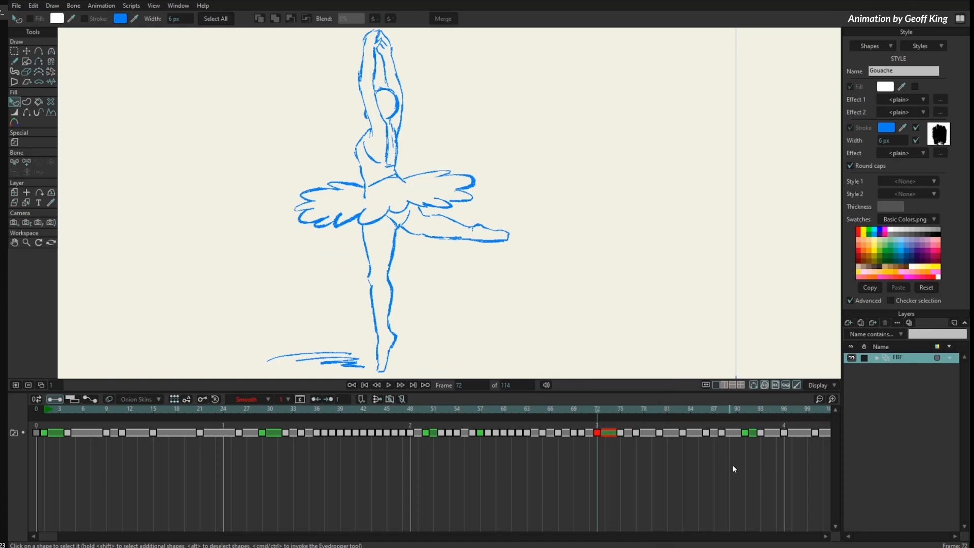
Play the ballerina animation from the start and return to frame 1
click(45, 409)
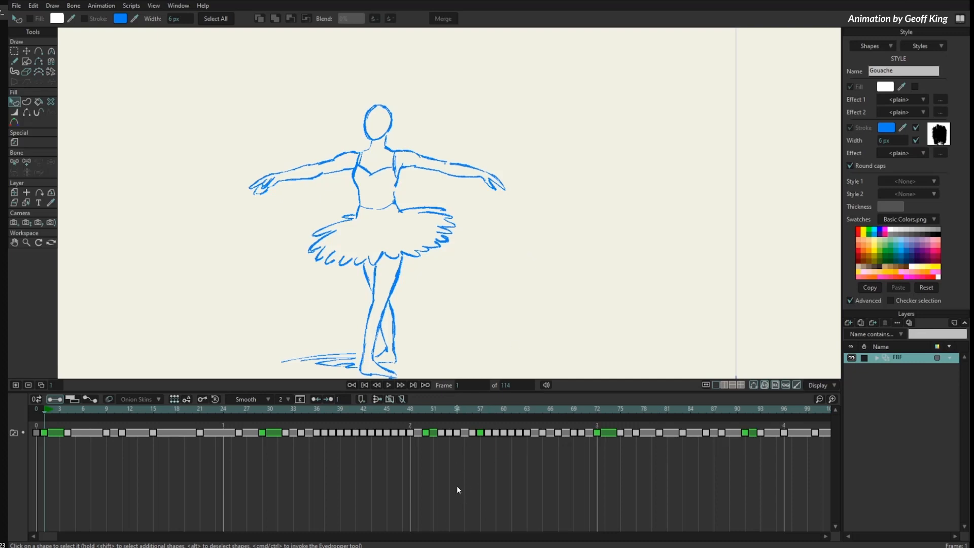
key(space)
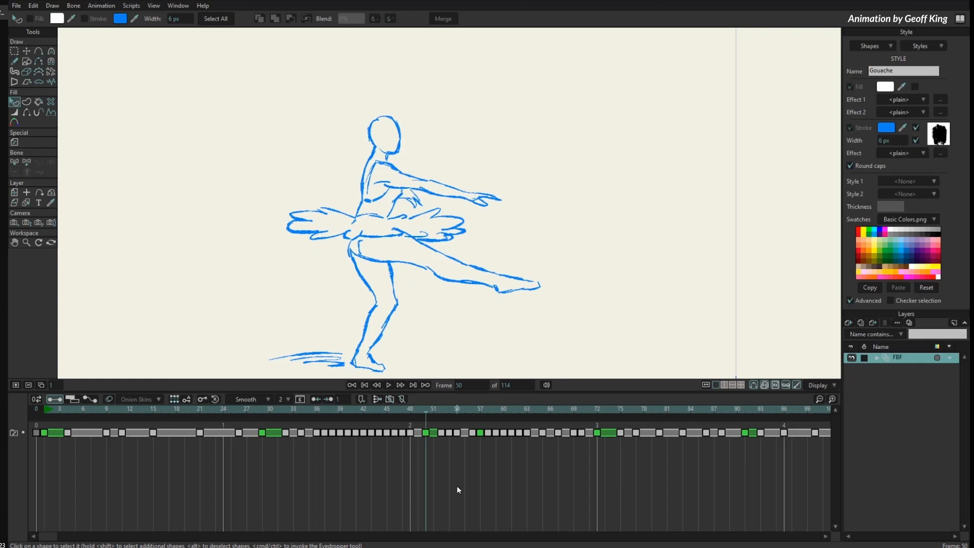
mouse_move(45, 410)
mouse_down()
mouse_move(34, 414)
mouse_move(66, 415)
mouse_move(44, 416)
mouse_up()
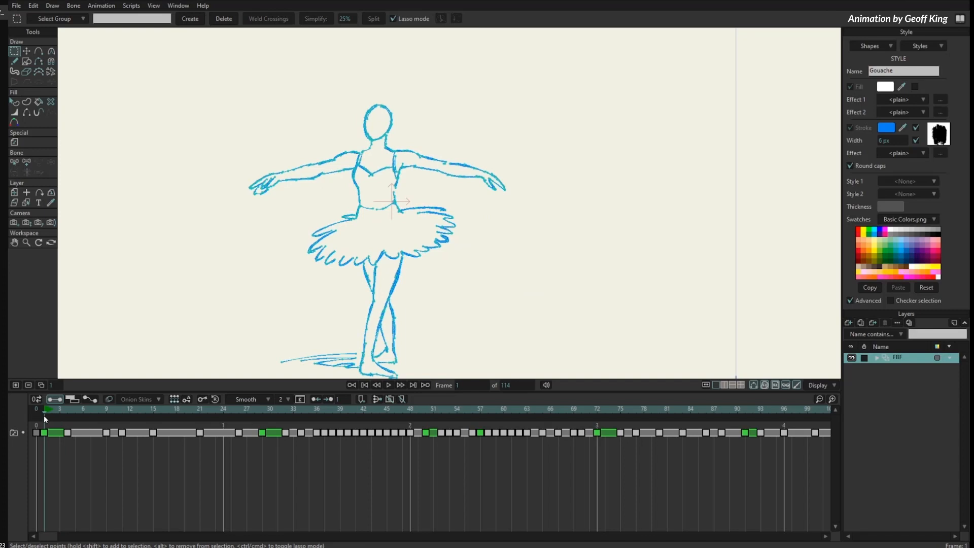
Activate the Freehand tool with Auto-fill enabled, ready for drawing in the empty area beside the dancer
drag(424, 193, 402, 212)
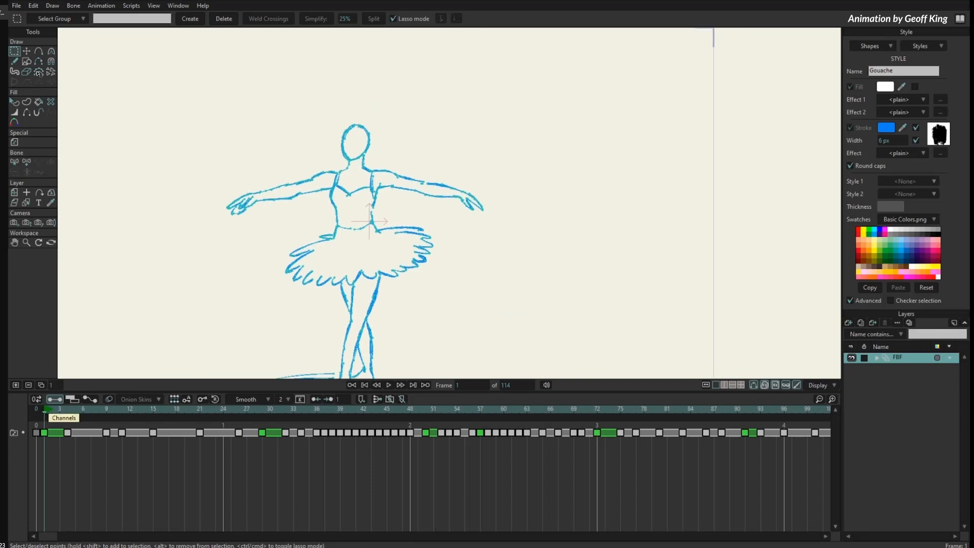
click(14, 62)
scroll(526, 170, up, 2)
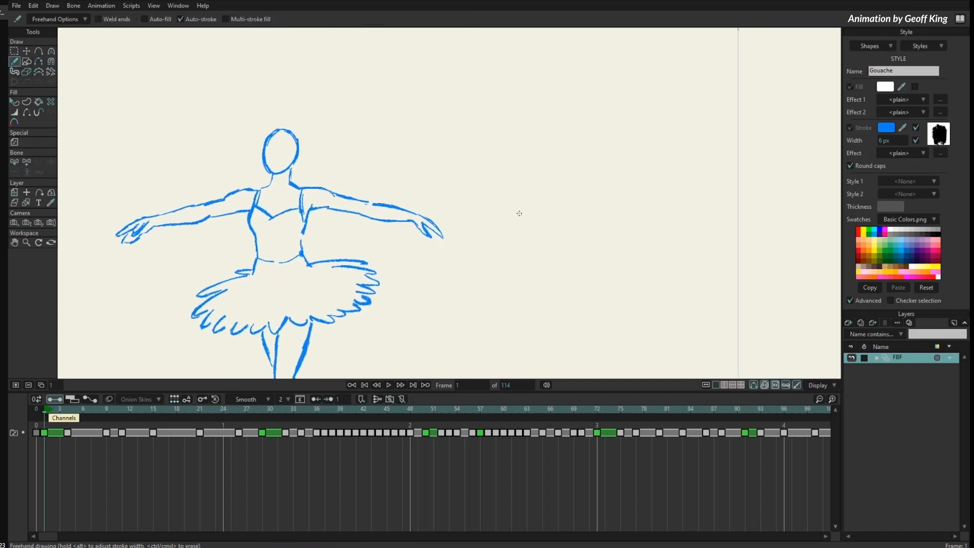
scroll(518, 211, up, 3)
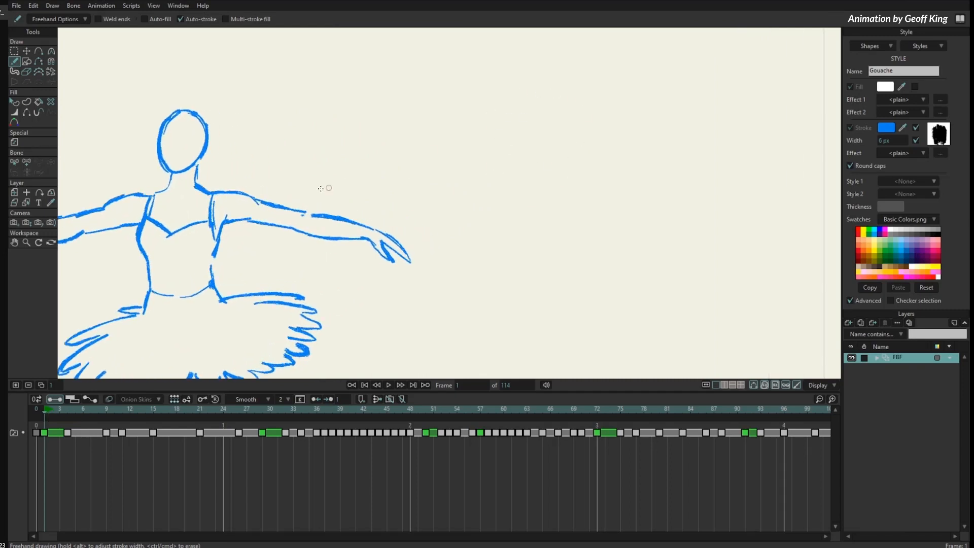
click(161, 18)
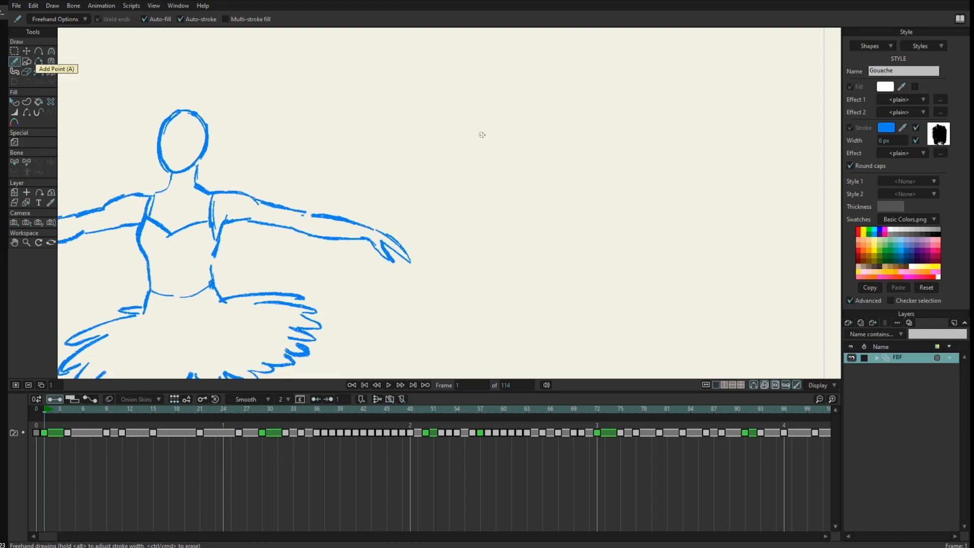
Try an auto-filled freehand shape beside the dancer and a reset of the Gouache style, undoing each one
mouse_move(482, 161)
mouse_down()
mouse_move(486, 68)
mouse_move(446, 61)
mouse_move(397, 100)
mouse_move(403, 147)
mouse_up()
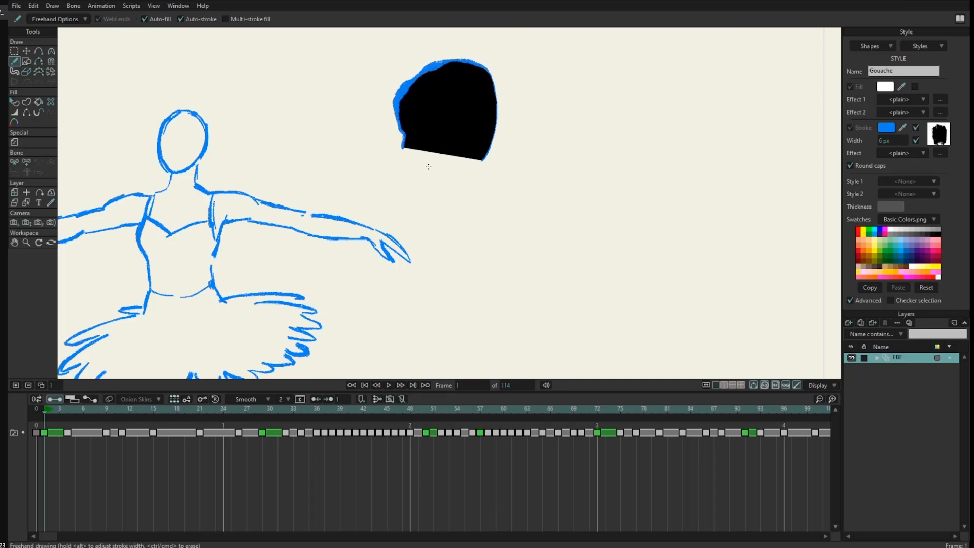
key(ctrl+z)
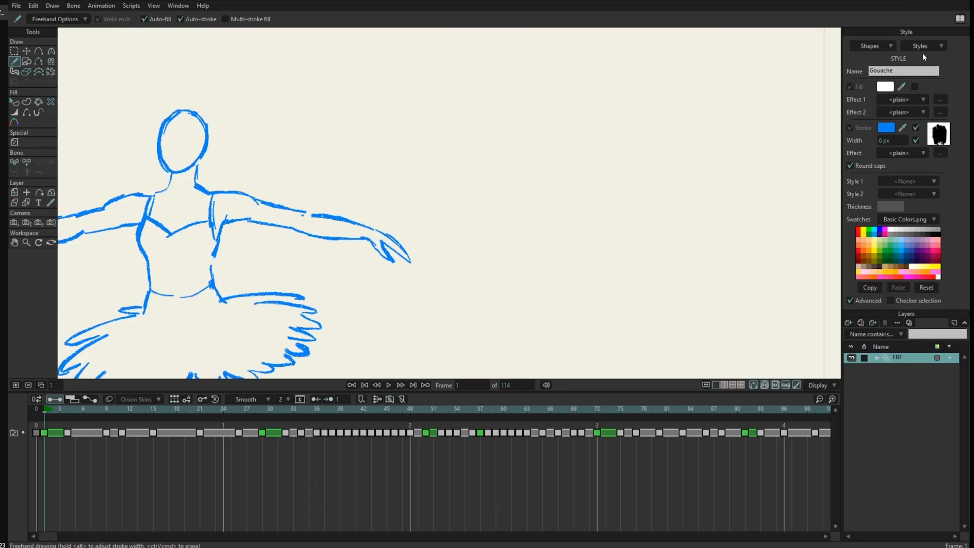
click(922, 287)
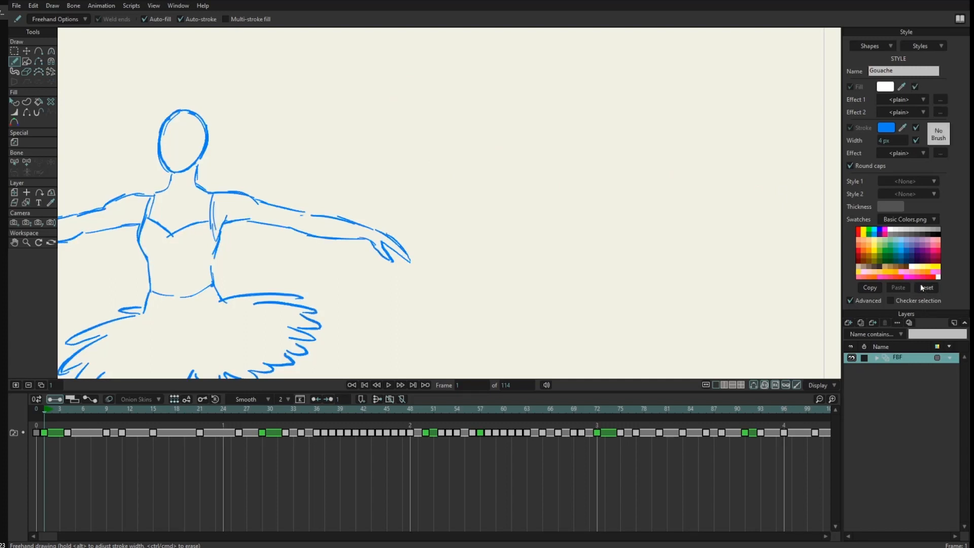
key(ctrl+z)
Deselect the Gouache style by choosing <None> and set the default fill colour for new shapes to light cyan
click(924, 47)
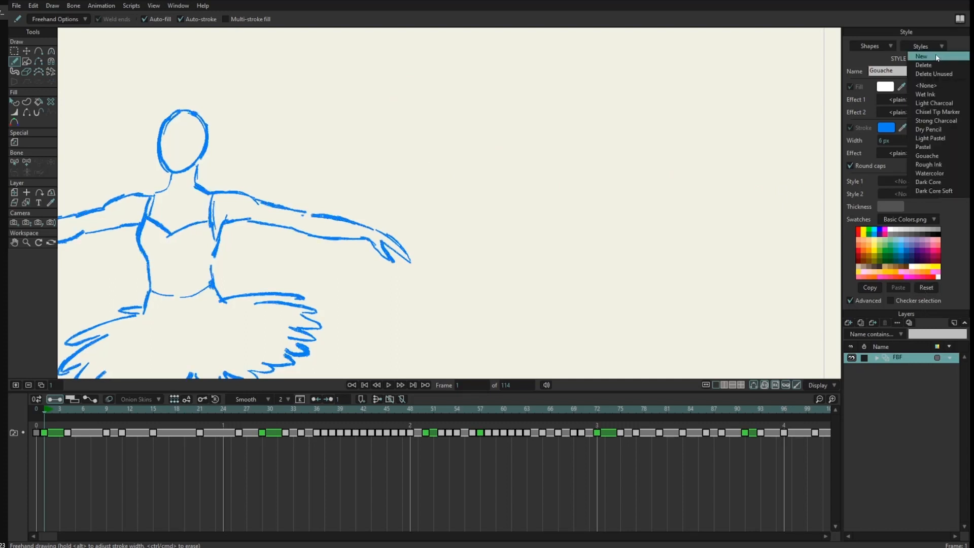
click(929, 86)
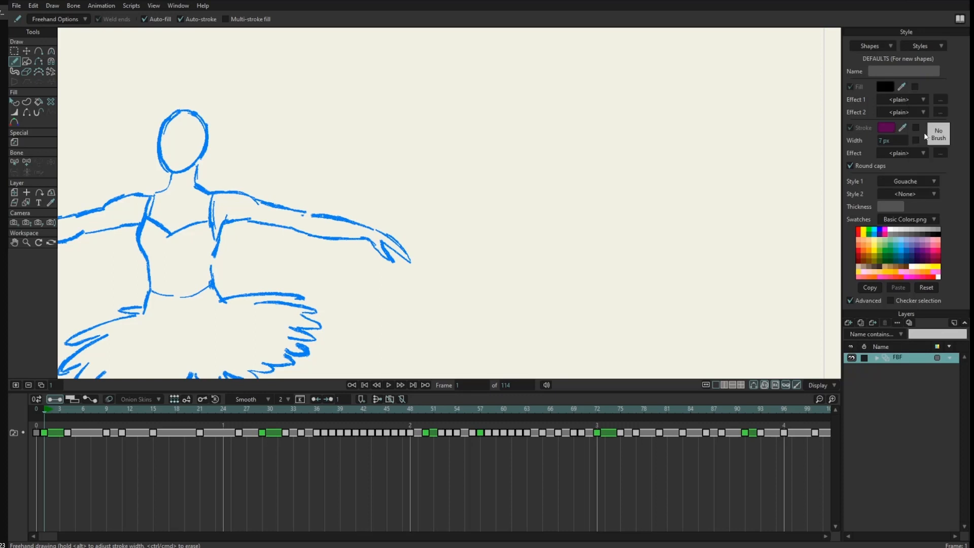
click(885, 87)
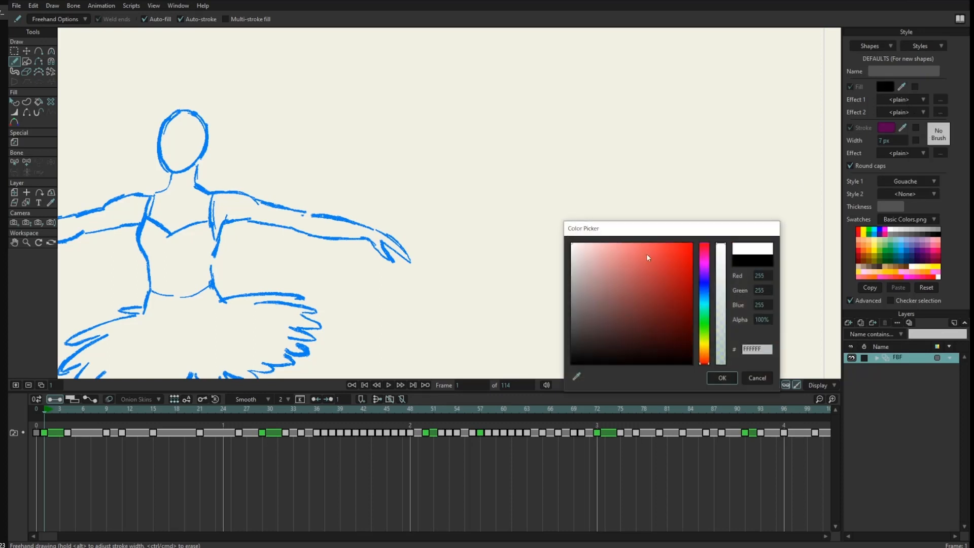
click(733, 381)
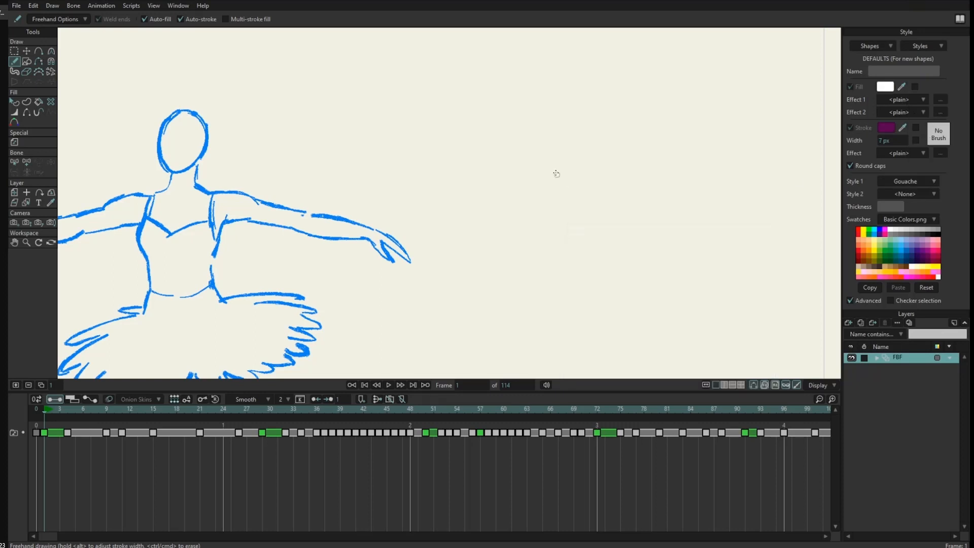
click(886, 87)
click(705, 306)
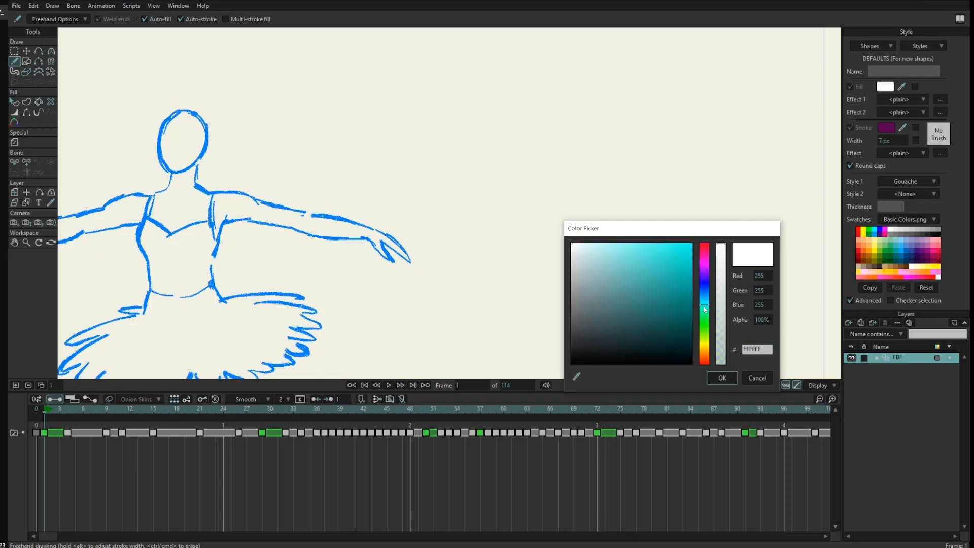
drag(649, 255, 610, 254)
click(721, 378)
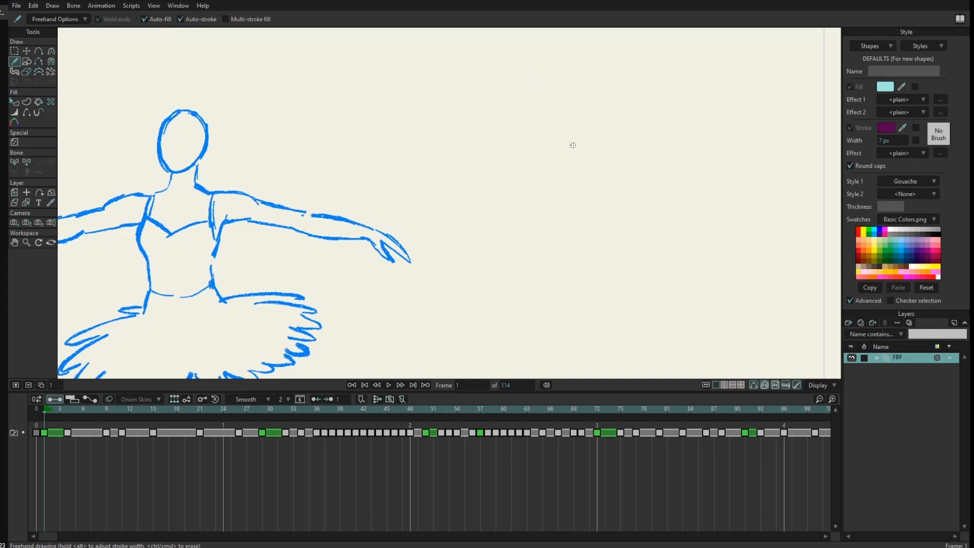
Try several auto-filled freehand shapes beside the dancer, open and rounded, undoing each one
mouse_move(573, 145)
mouse_down()
mouse_move(516, 80)
mouse_move(463, 120)
mouse_move(470, 177)
mouse_move(515, 183)
mouse_move(515, 251)
mouse_move(619, 205)
mouse_up()
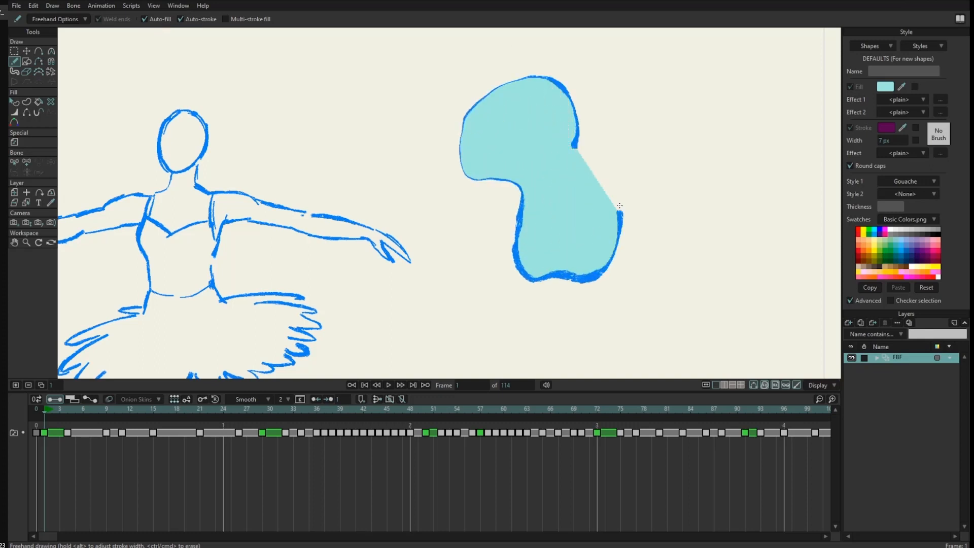
key(ctrl+z)
mouse_move(578, 83)
mouse_down()
mouse_move(517, 101)
mouse_move(580, 95)
mouse_up()
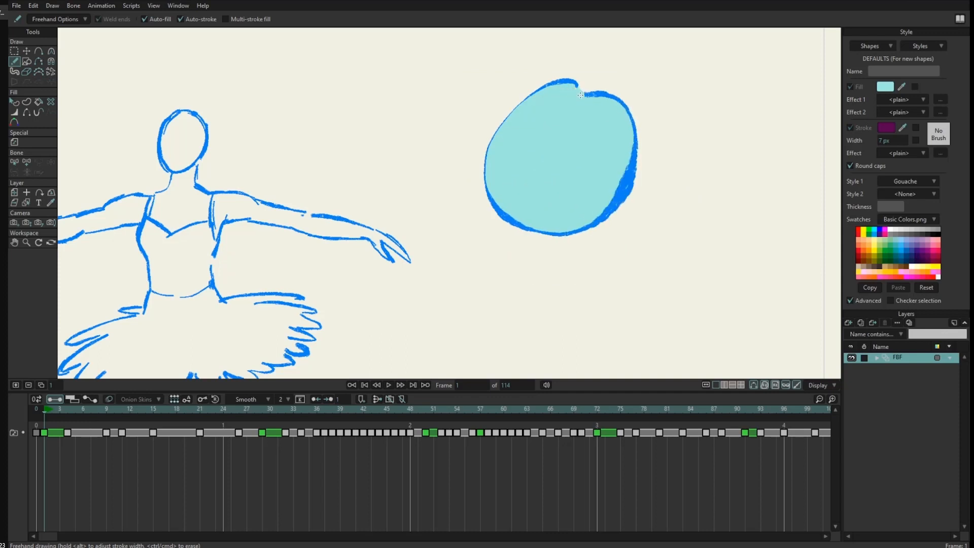
key(ctrl+z)
mouse_move(588, 133)
mouse_down()
mouse_move(537, 213)
mouse_move(648, 288)
mouse_move(706, 140)
mouse_move(632, 252)
mouse_move(629, 142)
mouse_move(560, 163)
mouse_up()
mouse_move(485, 50)
mouse_down()
mouse_move(497, 35)
mouse_move(459, 49)
mouse_up()
key(ctrl+z)
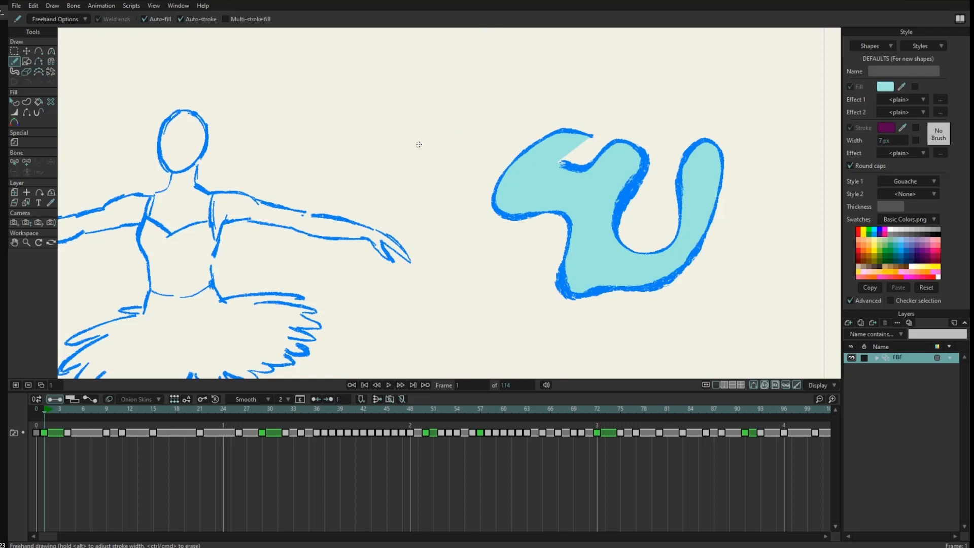
key(ctrl+z)
Enable Multi-stroke fill and build three separate cyan-filled freehand shapes beside the dancer, finishing each before starting another
click(239, 19)
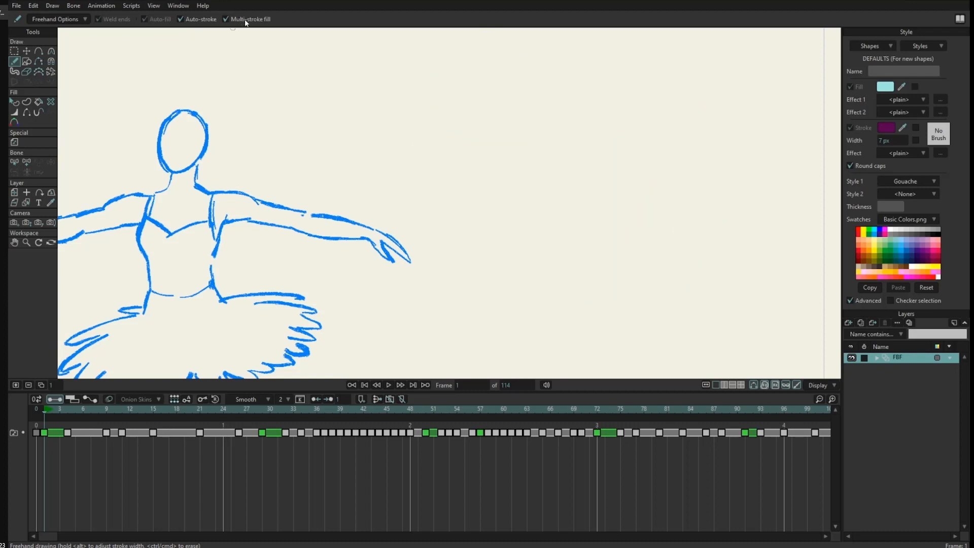
mouse_move(532, 73)
mouse_down()
mouse_move(477, 110)
mouse_move(474, 228)
mouse_move(576, 261)
mouse_move(646, 140)
mouse_move(623, 79)
mouse_move(585, 218)
mouse_move(587, 210)
mouse_move(517, 223)
mouse_move(509, 181)
mouse_move(501, 196)
mouse_move(551, 130)
mouse_move(505, 157)
mouse_move(524, 117)
mouse_move(581, 82)
mouse_move(536, 83)
mouse_up()
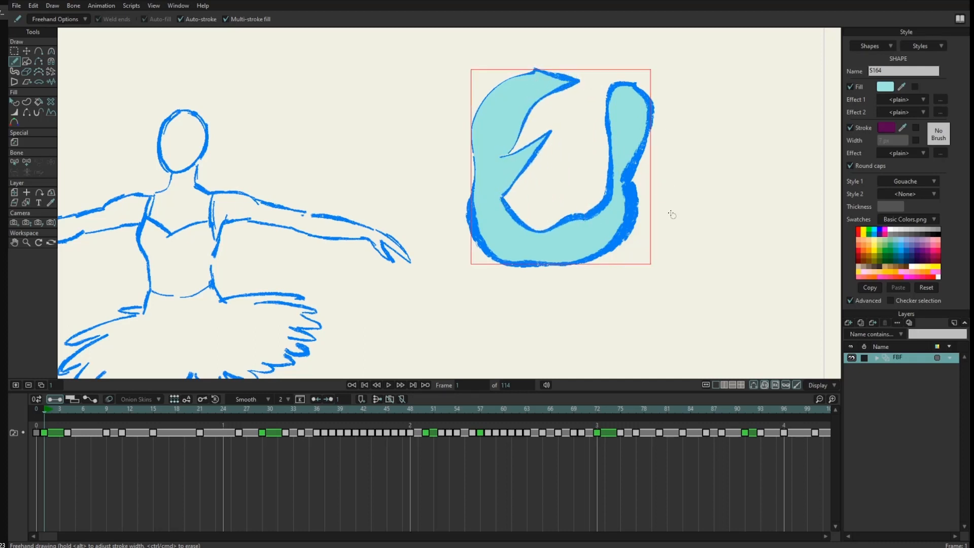
drag(667, 205, 636, 200)
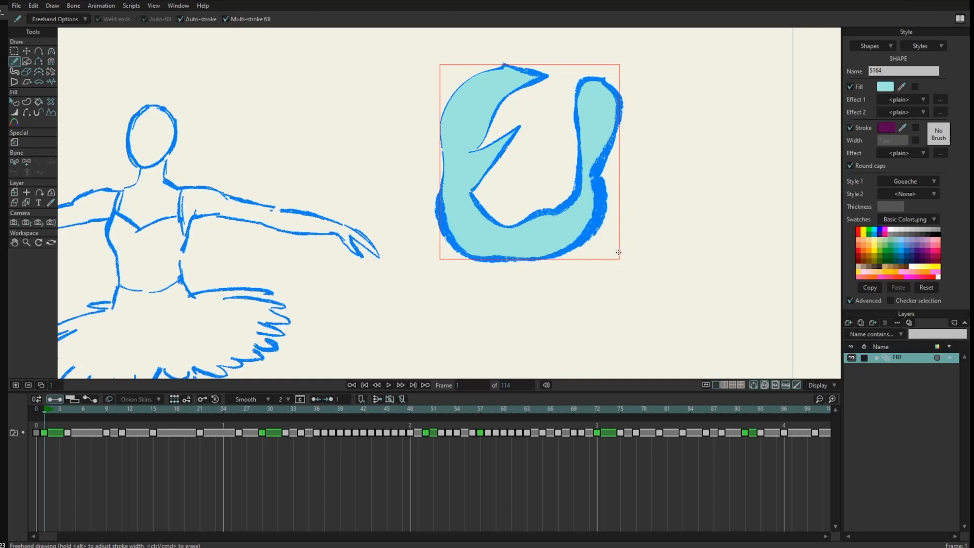
drag(638, 138, 639, 140)
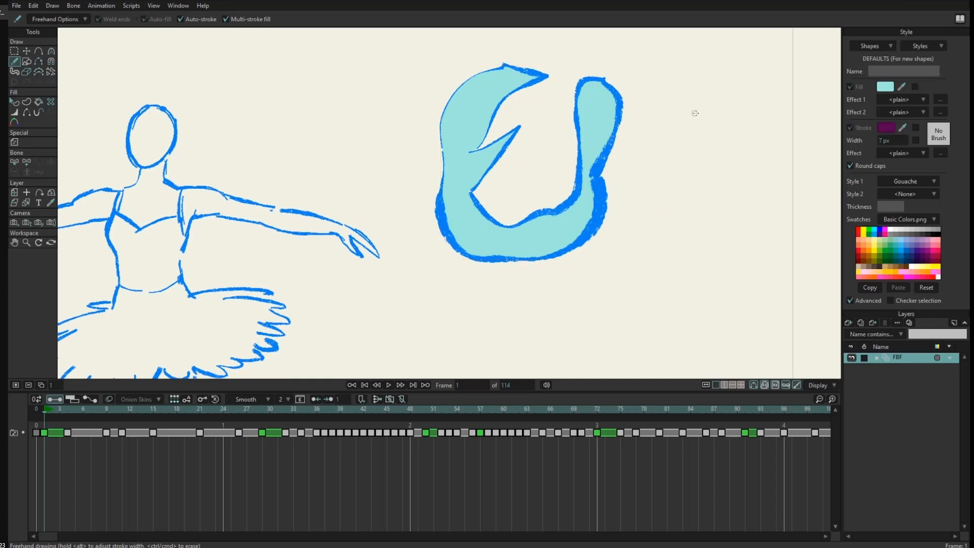
mouse_move(695, 113)
mouse_down()
mouse_move(698, 210)
mouse_move(764, 189)
mouse_move(760, 96)
mouse_move(710, 153)
mouse_up()
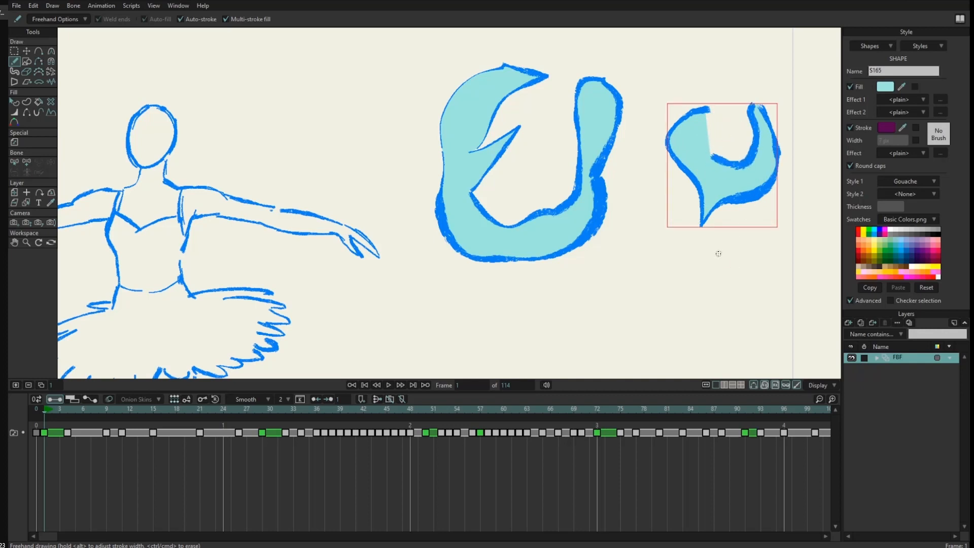
mouse_move(647, 267)
mouse_down()
mouse_move(637, 279)
mouse_move(695, 348)
mouse_move(727, 275)
mouse_move(703, 330)
mouse_move(649, 264)
mouse_up()
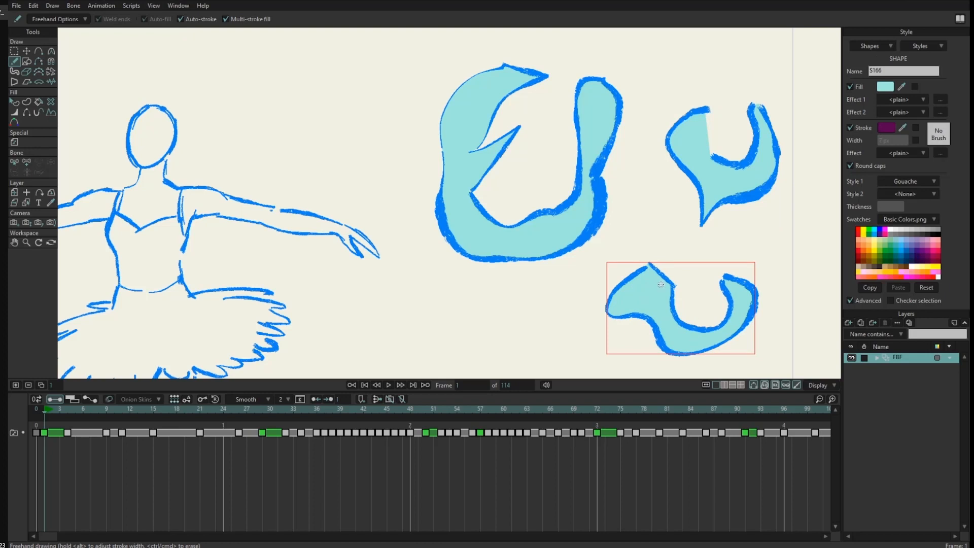
key(Return)
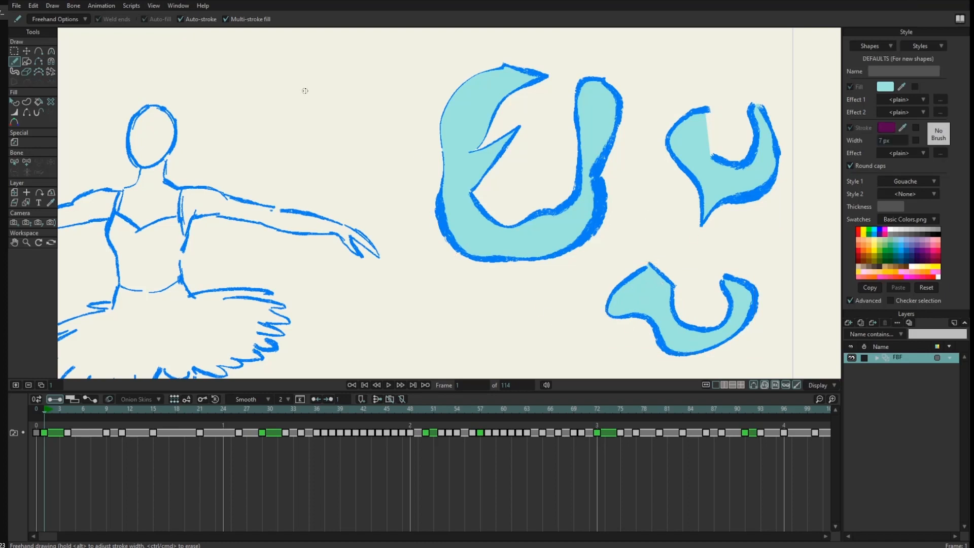
Select the three cyan-filled freehand shapes beside the dancer and delete them
key(g)
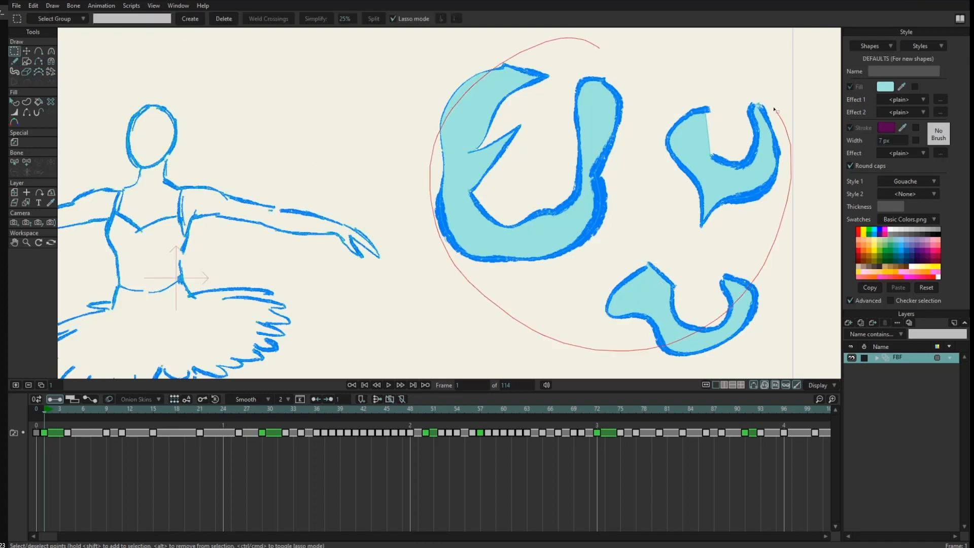
mouse_move(587, 39)
mouse_down()
mouse_move(774, 107)
mouse_move(773, 178)
mouse_up()
key(Delete)
Try a multi-stroke filled shape beside the dancer, adding a rounded upper section to its open edge, and delete both parts
key(f)
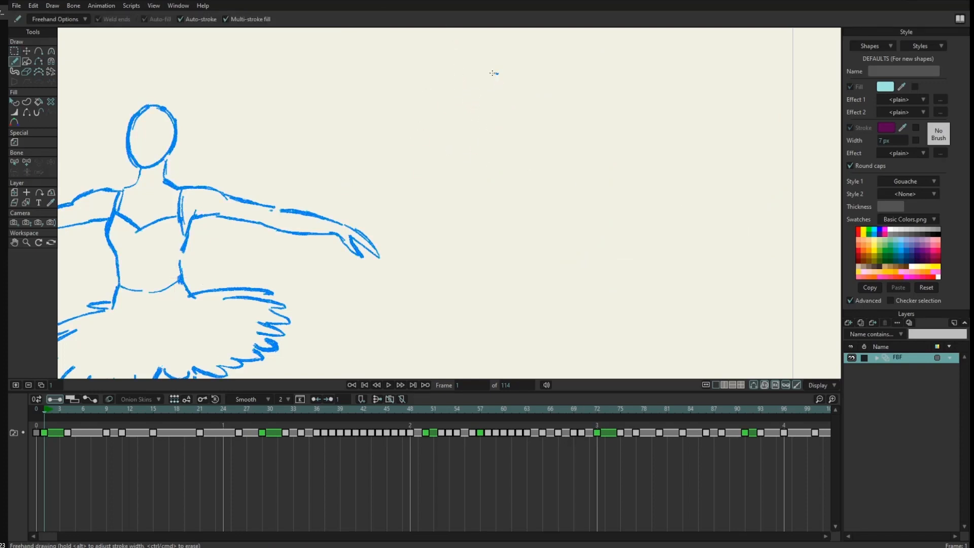
mouse_move(494, 73)
mouse_down()
mouse_move(454, 122)
mouse_move(452, 147)
mouse_move(459, 184)
mouse_move(520, 275)
mouse_move(559, 245)
mouse_move(570, 256)
mouse_move(649, 247)
mouse_move(686, 127)
mouse_up()
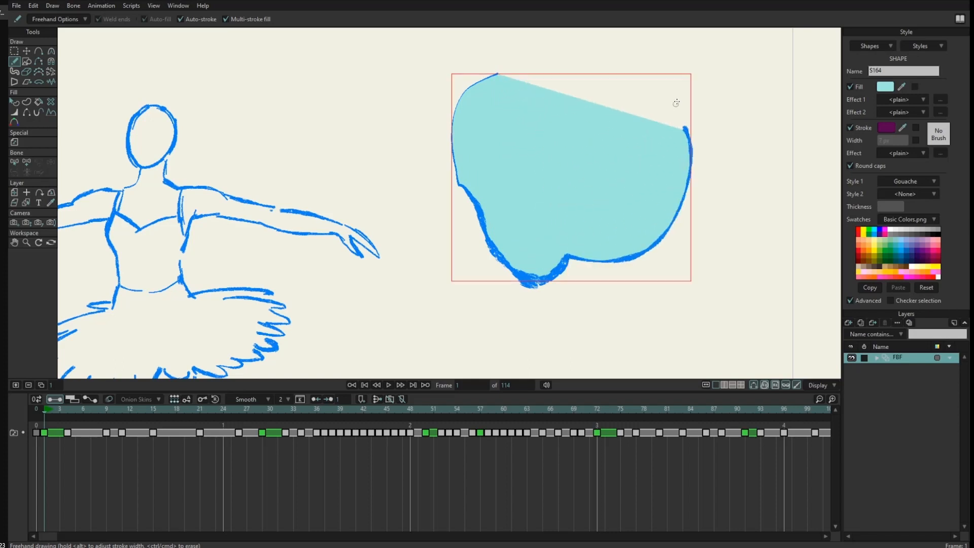
drag(646, 47, 605, 148)
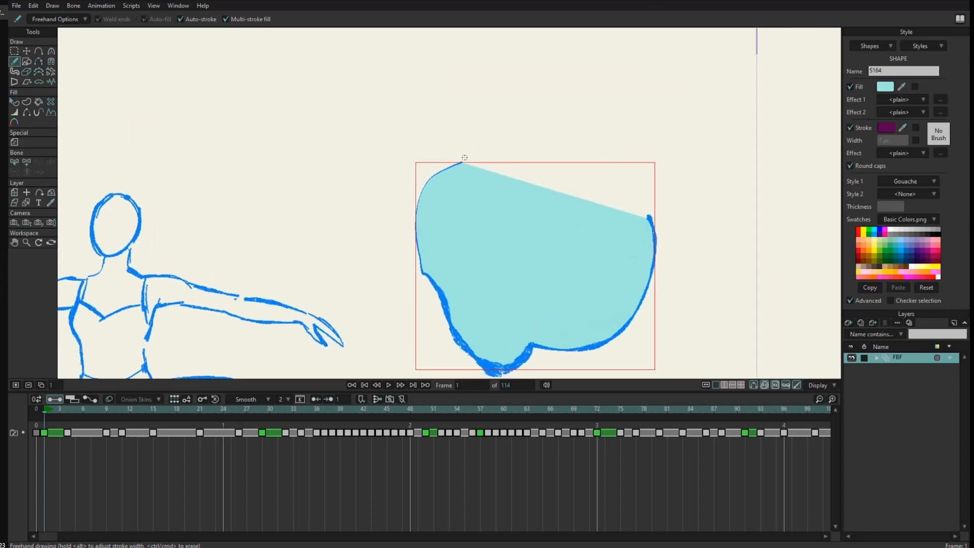
mouse_move(464, 158)
mouse_down()
mouse_move(487, 88)
mouse_move(581, 81)
mouse_move(638, 118)
mouse_move(651, 208)
mouse_up()
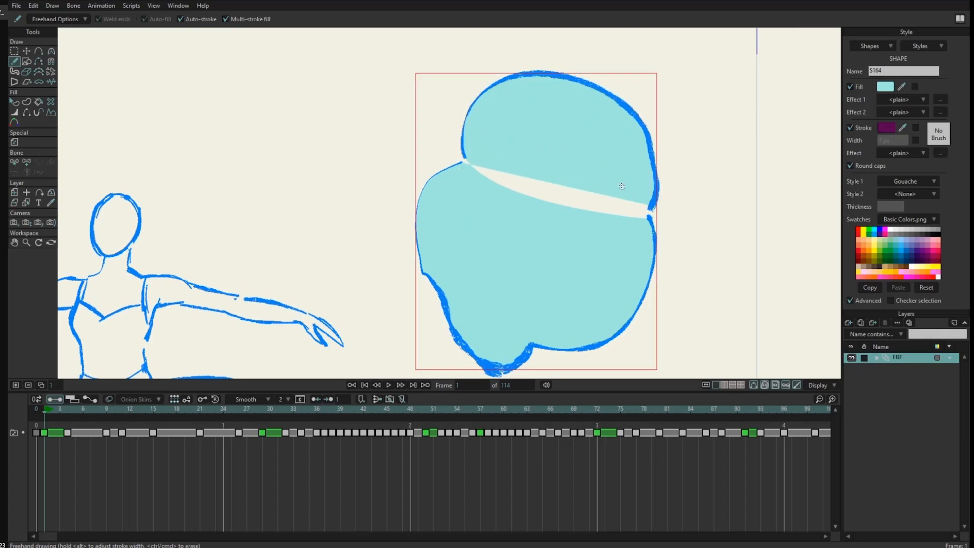
drag(543, 87, 520, 64)
scroll(518, 201, down, 2)
key(g)
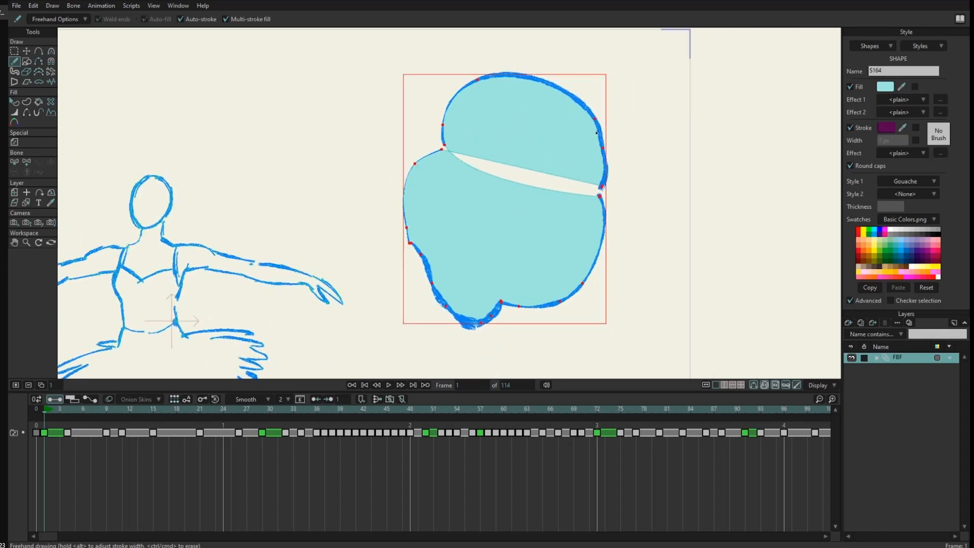
mouse_move(639, 95)
mouse_down()
mouse_move(592, 60)
mouse_move(648, 265)
mouse_move(635, 239)
mouse_up()
key(Delete)
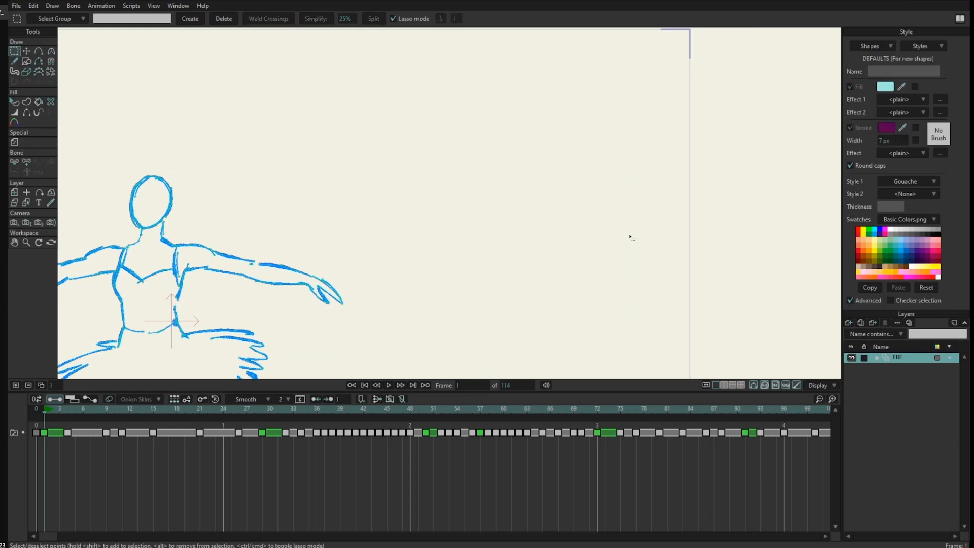
Turn off Multi-stroke fill and Auto-fill, and sketch an unfilled round outline beside the dancer from several freehand strokes
key(f)
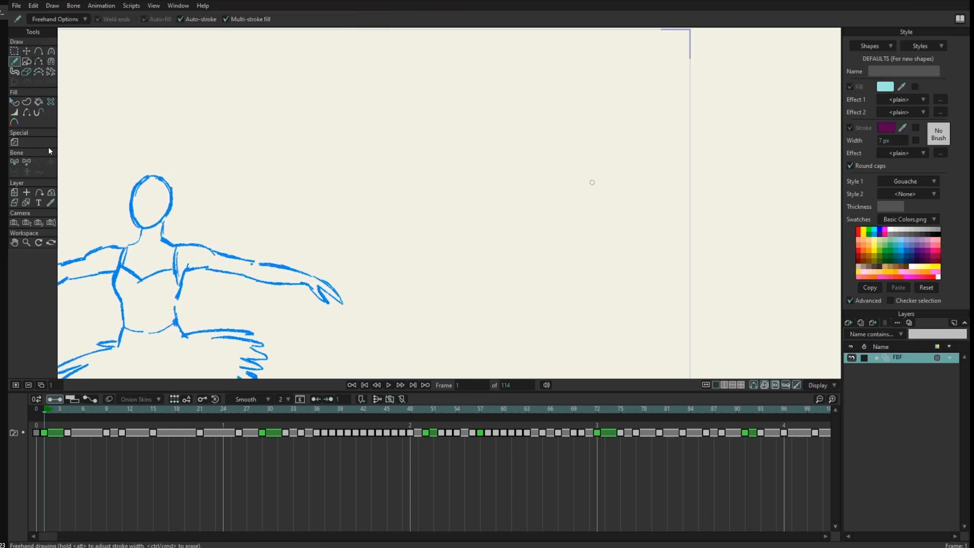
click(244, 20)
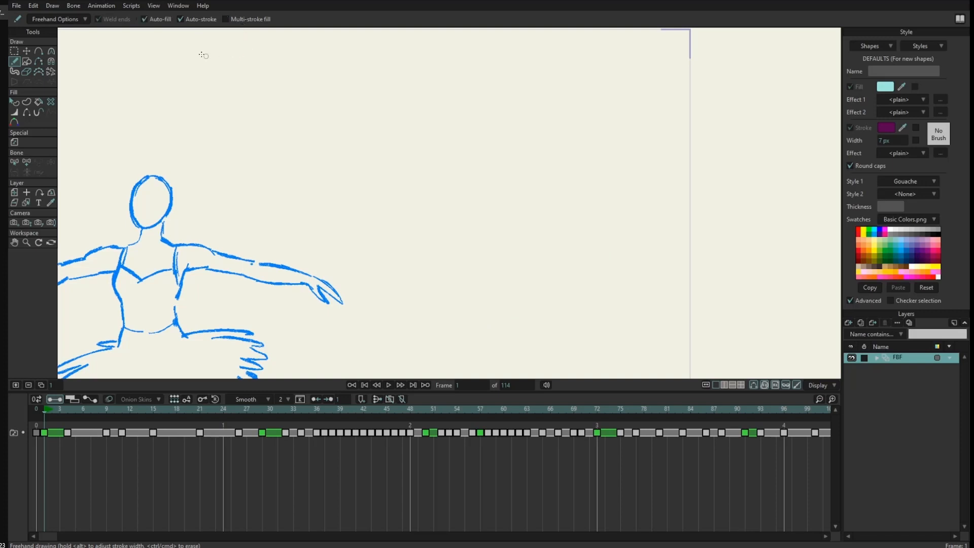
click(159, 20)
mouse_move(393, 144)
mouse_down()
mouse_move(344, 117)
mouse_move(291, 110)
mouse_up()
scroll(388, 133, up, 3)
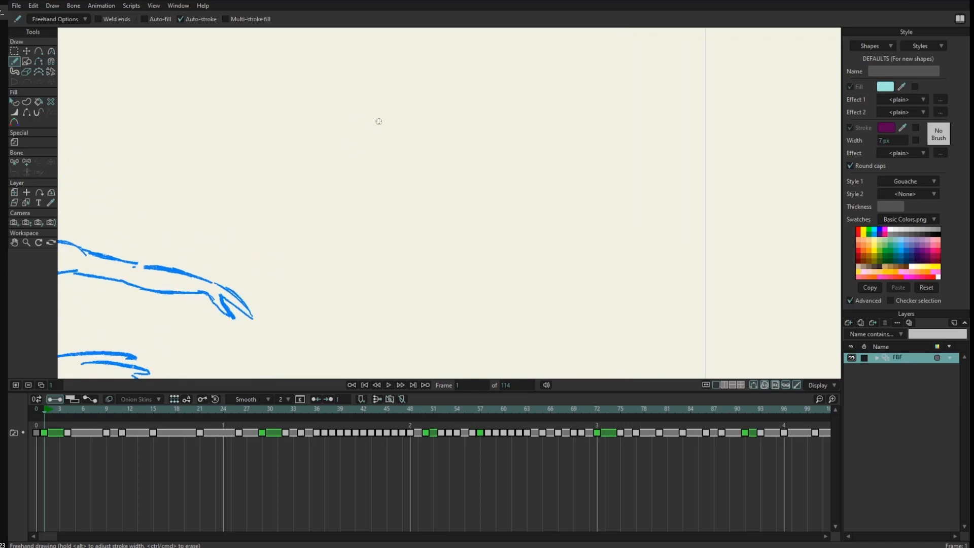
mouse_move(389, 115)
mouse_down()
mouse_move(363, 130)
mouse_move(358, 195)
mouse_move(436, 242)
mouse_move(482, 183)
mouse_move(464, 114)
mouse_move(402, 109)
mouse_up()
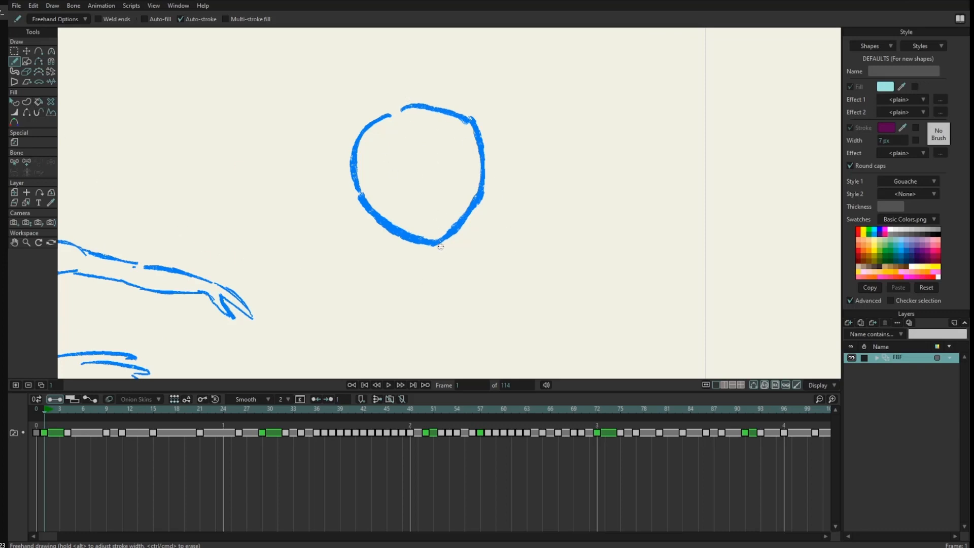
Try selecting the edges of the round outline for a new shape, with Lasso mode on and off
click(26, 102)
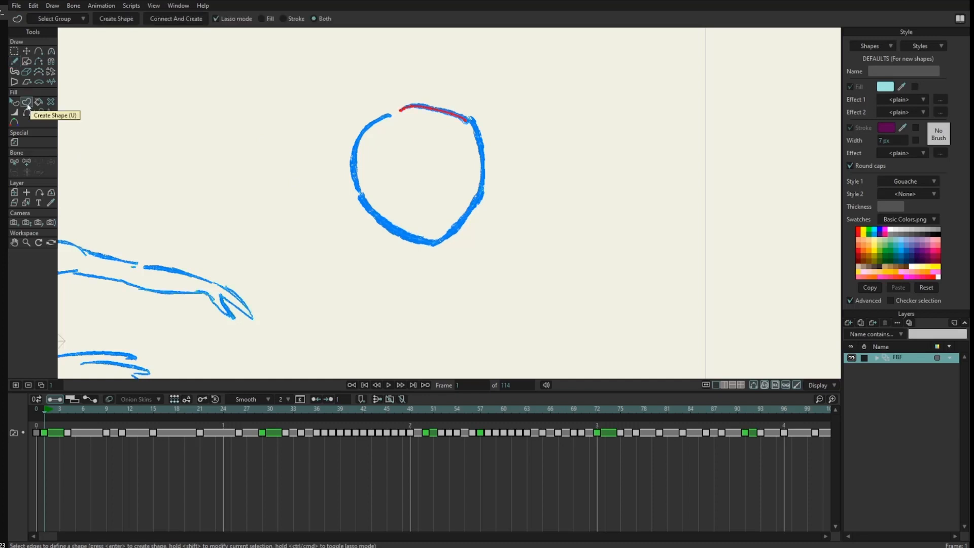
scroll(430, 110, up, 2)
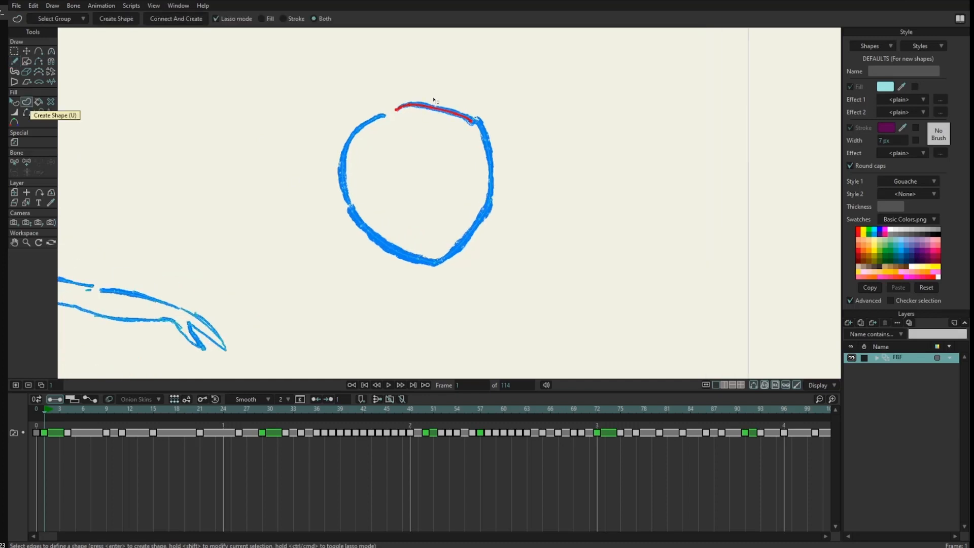
drag(432, 93, 390, 96)
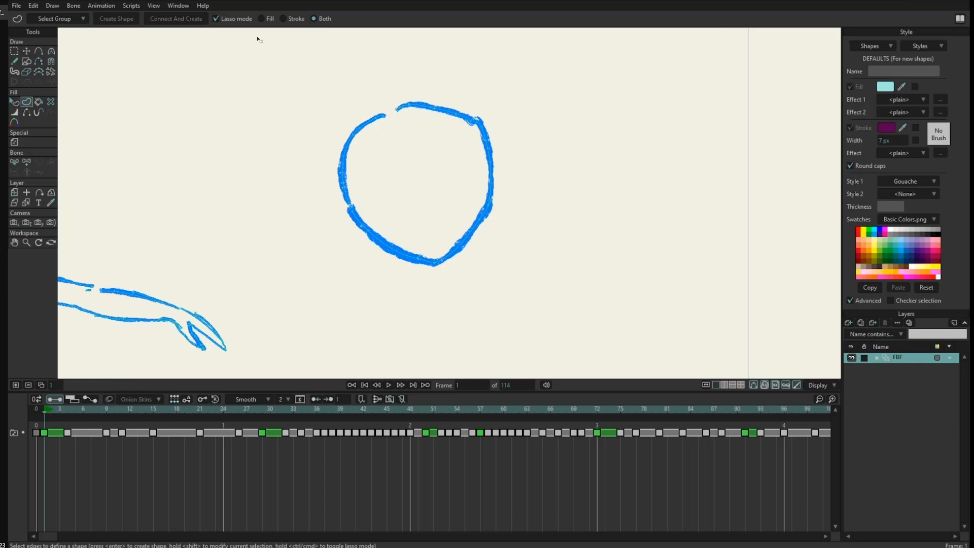
mouse_move(455, 75)
mouse_down()
mouse_move(545, 213)
mouse_move(441, 112)
mouse_up()
mouse_move(542, 84)
mouse_down()
mouse_move(565, 169)
mouse_move(548, 101)
mouse_up()
drag(542, 120, 522, 115)
click(226, 21)
drag(261, 64, 593, 278)
click(309, 73)
Lasso all edges of the round outline and turn them into a filled and stroked shape with Connect And Create
mouse_move(453, 84)
mouse_down()
mouse_move(397, 86)
mouse_move(378, 98)
mouse_move(363, 137)
mouse_move(352, 230)
mouse_move(381, 277)
mouse_move(435, 297)
mouse_up()
drag(513, 193, 486, 132)
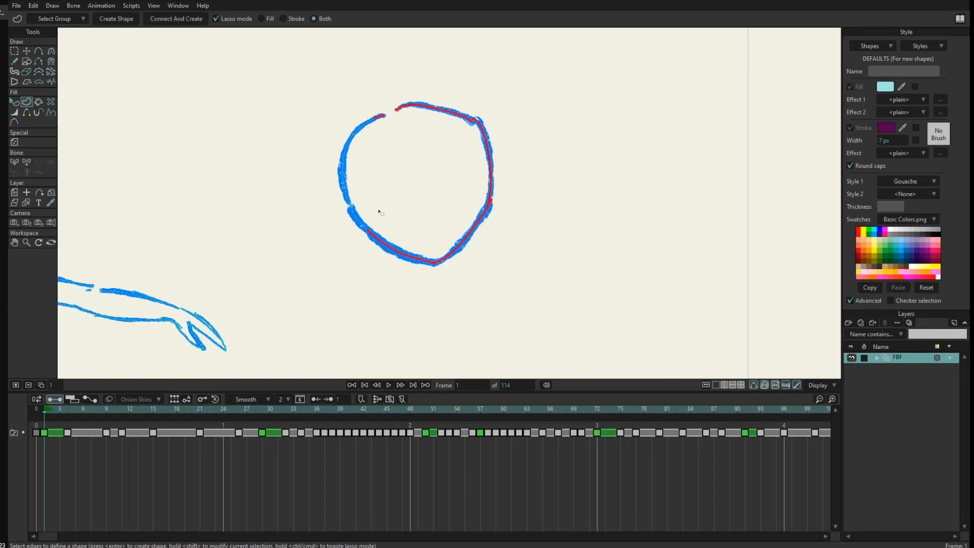
mouse_move(462, 98)
mouse_down()
mouse_move(355, 101)
mouse_move(500, 219)
mouse_up()
click(196, 21)
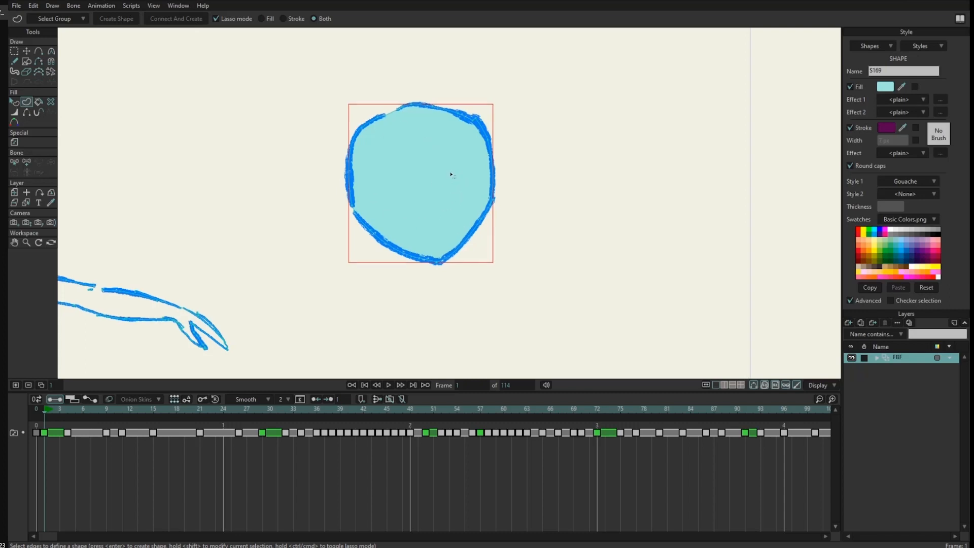
Sketch a small square outline from freehand strokes directly beneath the filled round shape
drag(450, 174, 493, 152)
scroll(492, 152, down, 1)
mouse_move(469, 185)
mouse_down()
mouse_move(424, 180)
mouse_move(419, 169)
mouse_up()
key(f)
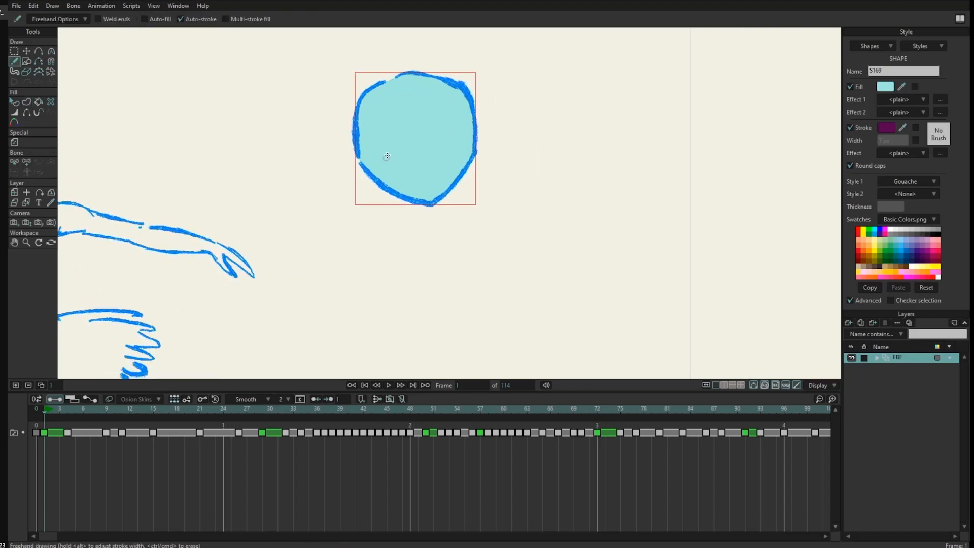
key(Return)
drag(399, 206, 397, 249)
key(ctrl+z)
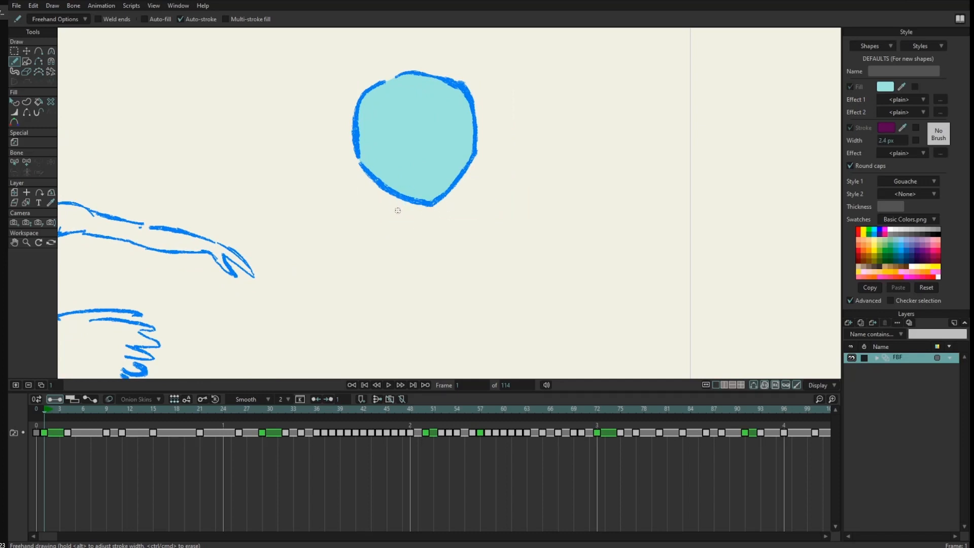
mouse_move(398, 210)
mouse_down()
mouse_move(413, 257)
mouse_move(452, 239)
mouse_move(457, 211)
mouse_move(399, 205)
mouse_up()
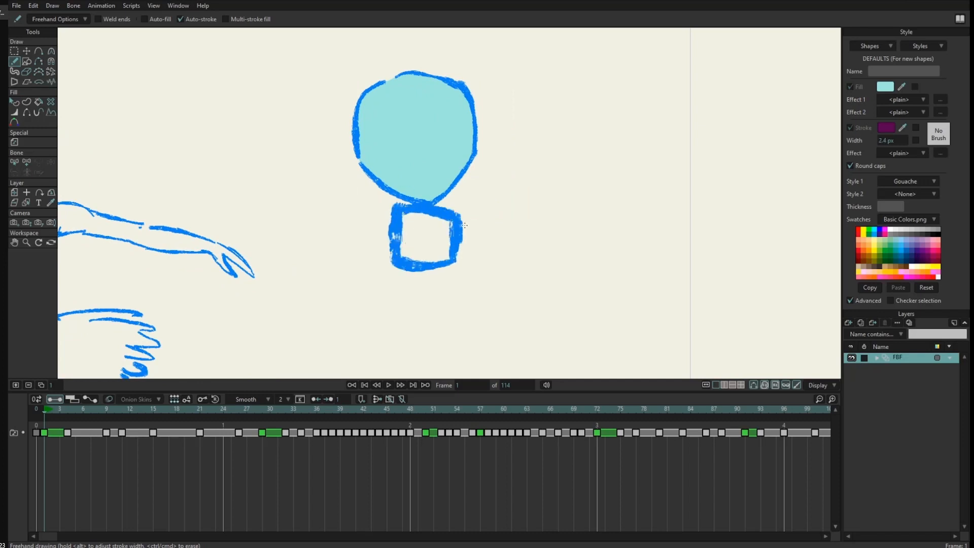
Lasso the square's strokes and turn them into a filled and stroked shape with Connect And Create
click(27, 102)
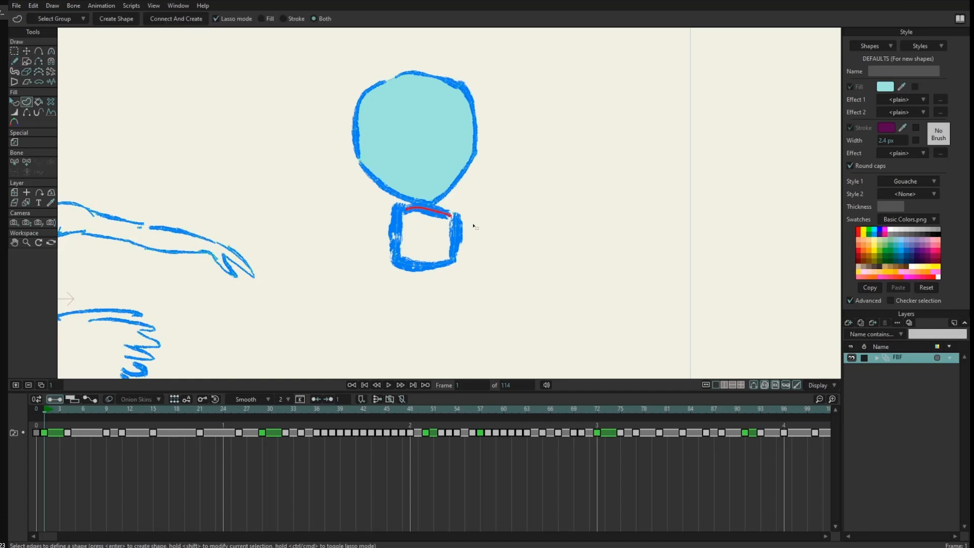
mouse_move(418, 218)
mouse_down()
mouse_move(506, 212)
mouse_move(417, 220)
mouse_move(478, 227)
mouse_up()
click(187, 21)
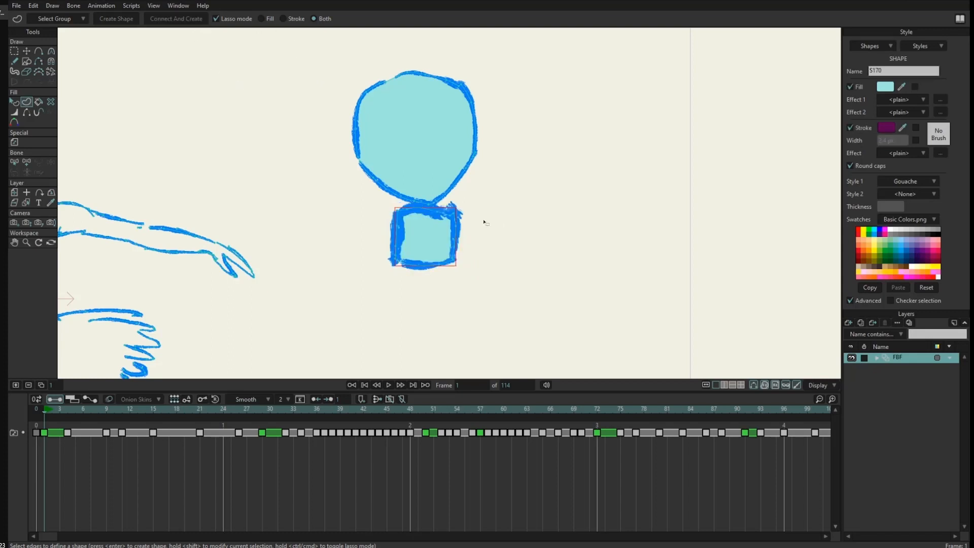
Select the filled round shape and the square beneath it and delete both
scroll(487, 171, down, 3)
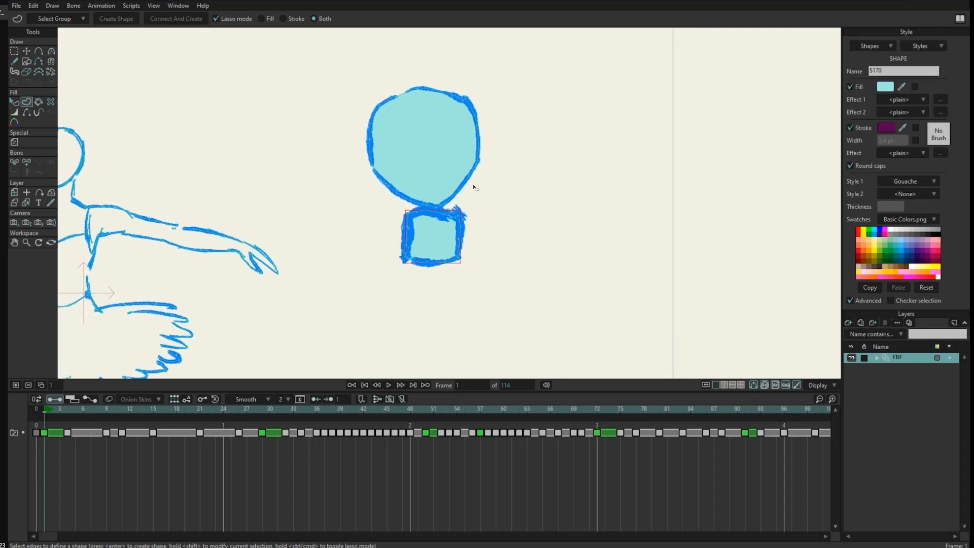
key(g)
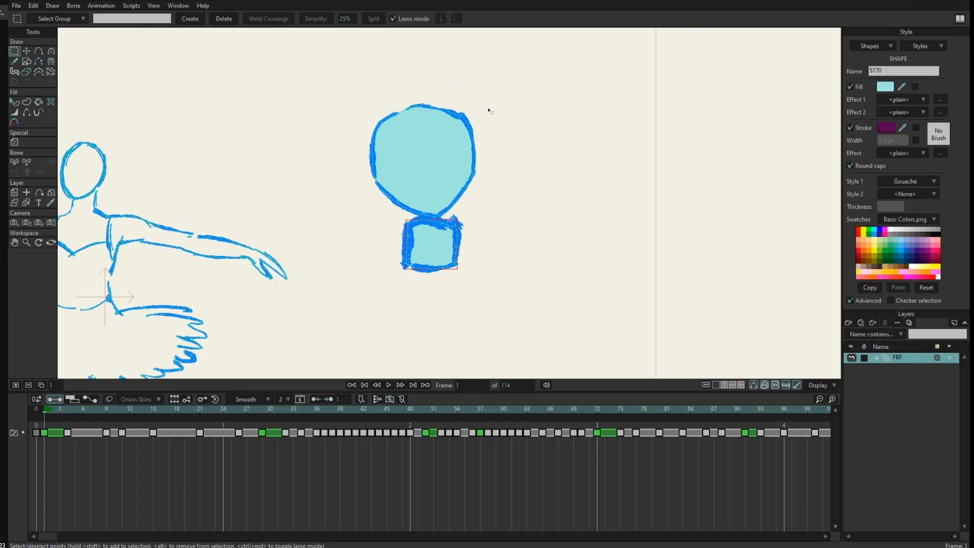
mouse_move(487, 104)
mouse_down()
mouse_move(515, 224)
mouse_move(504, 163)
mouse_up()
key(Delete)
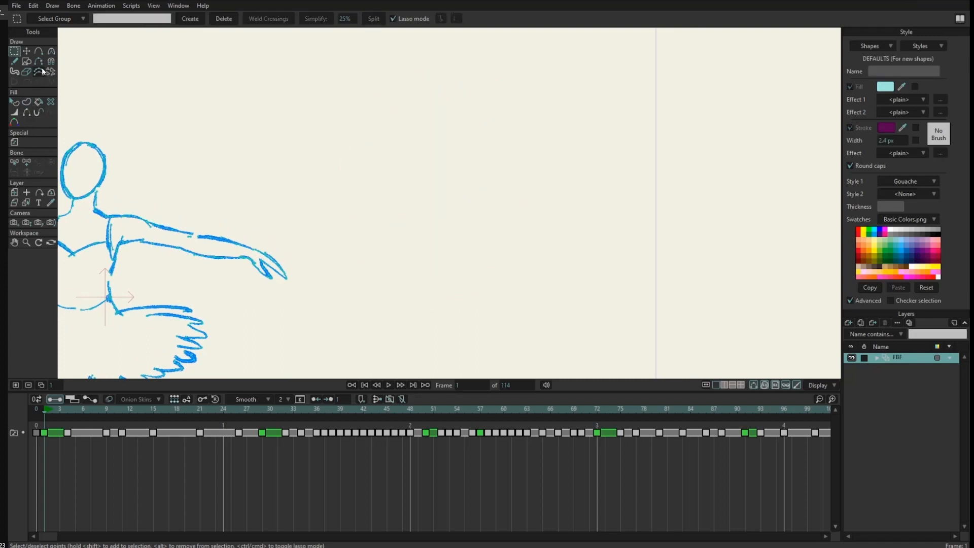
Reduce the Blob Brush radius to 0.0633 and paint a wide, lumpy cyan blob beside the dancer
click(15, 72)
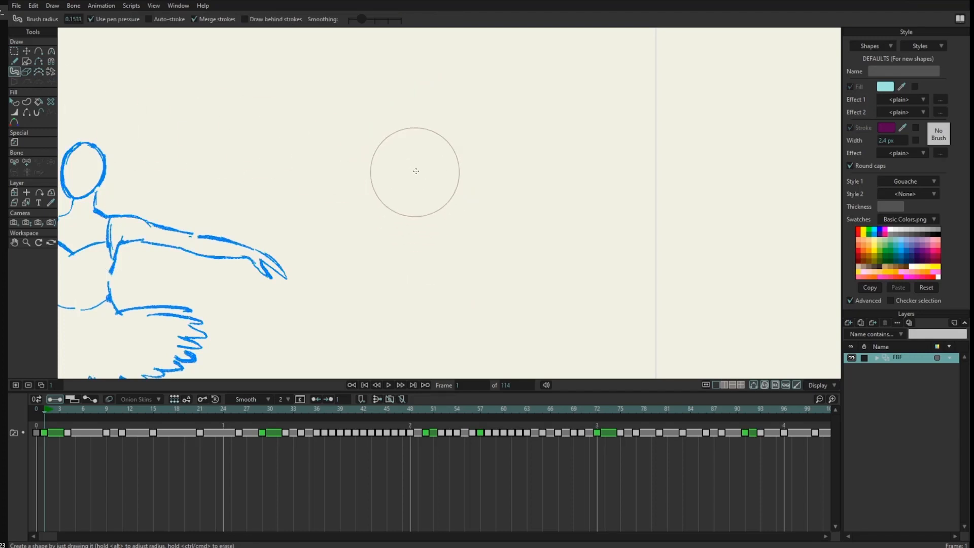
click(424, 165)
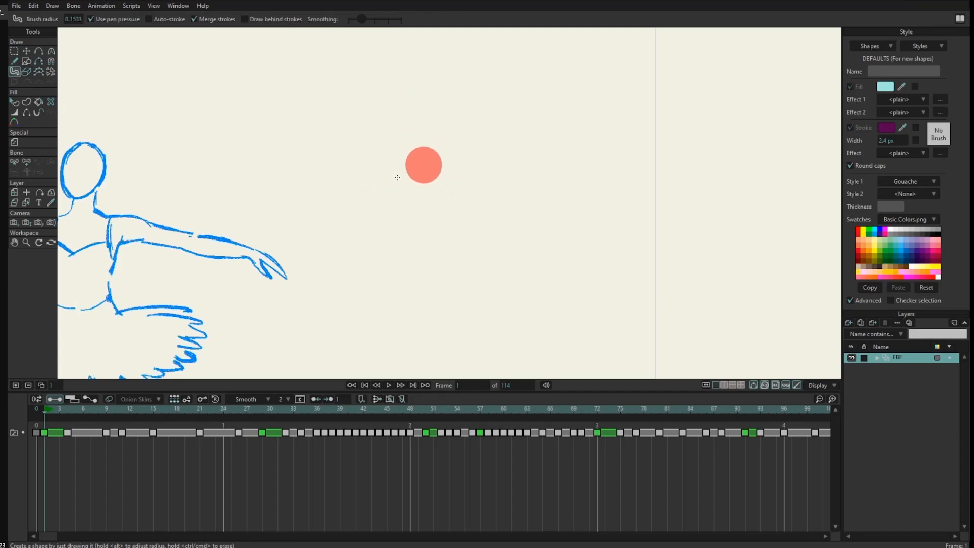
key(ctrl+z)
scroll(73, 19, down, 1)
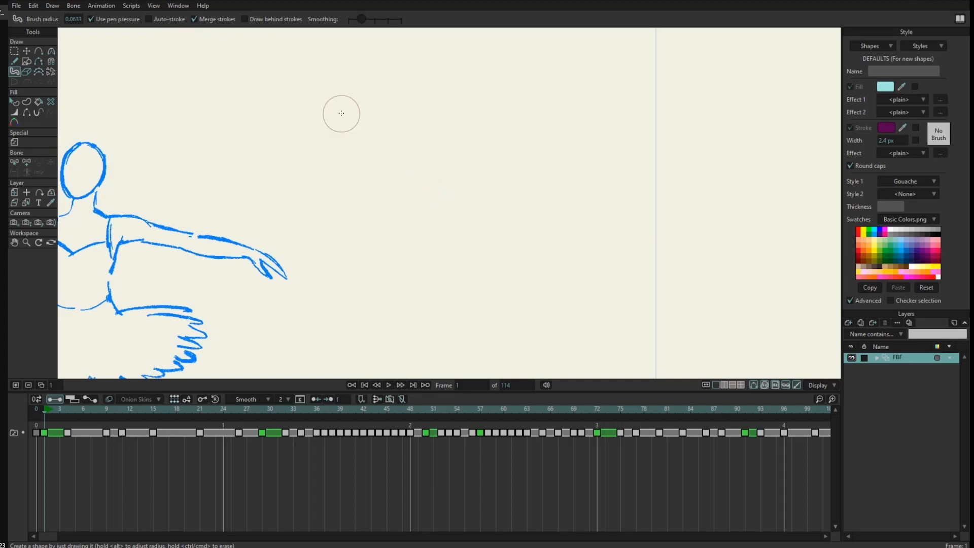
click(413, 104)
mouse_move(414, 104)
mouse_down()
mouse_move(360, 157)
mouse_move(446, 126)
mouse_move(446, 191)
mouse_move(399, 89)
mouse_move(446, 170)
mouse_move(532, 163)
mouse_move(565, 179)
mouse_up()
Deselect the cyan blob and reshape the end farthest from the dancer by moving its outline points
key(g)
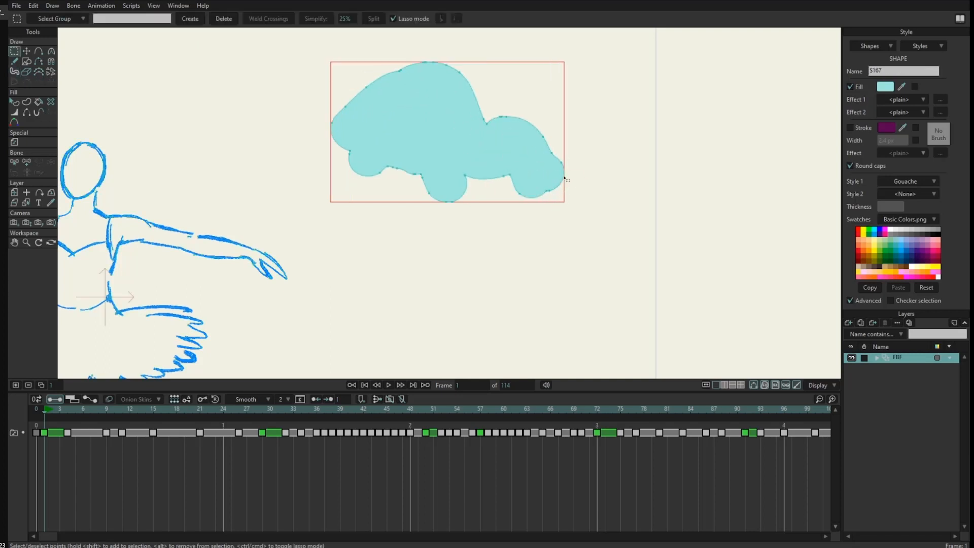
scroll(588, 193, up, 5)
key(Return)
key(t)
drag(459, 163, 540, 176)
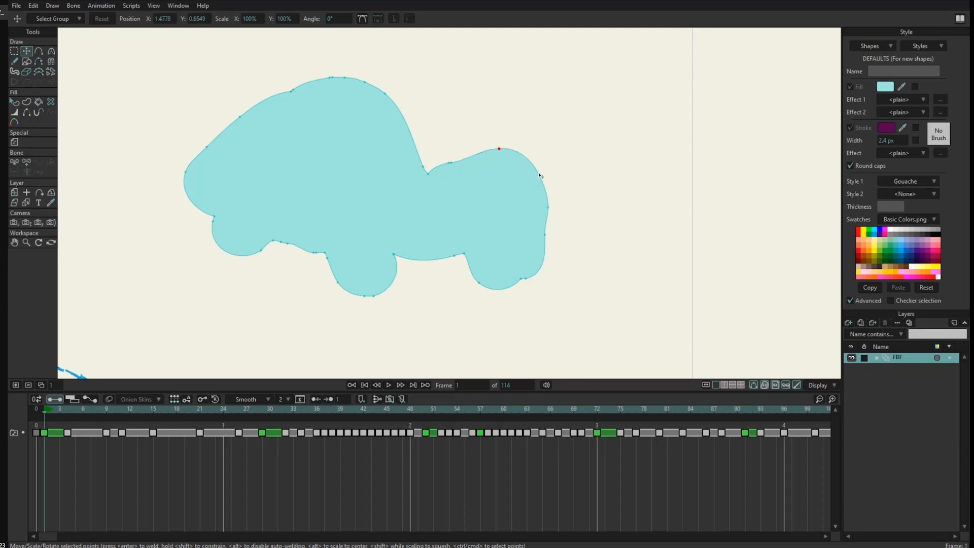
Paint further Blob Brush strokes below and beside the existing cyan blob
key(f)
scroll(504, 132, down, 5)
drag(316, 238, 339, 183)
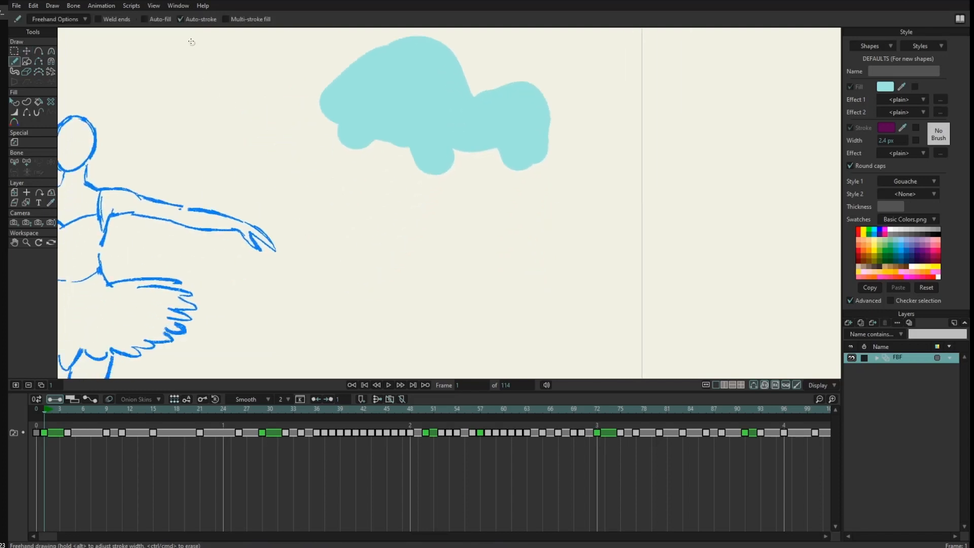
click(15, 71)
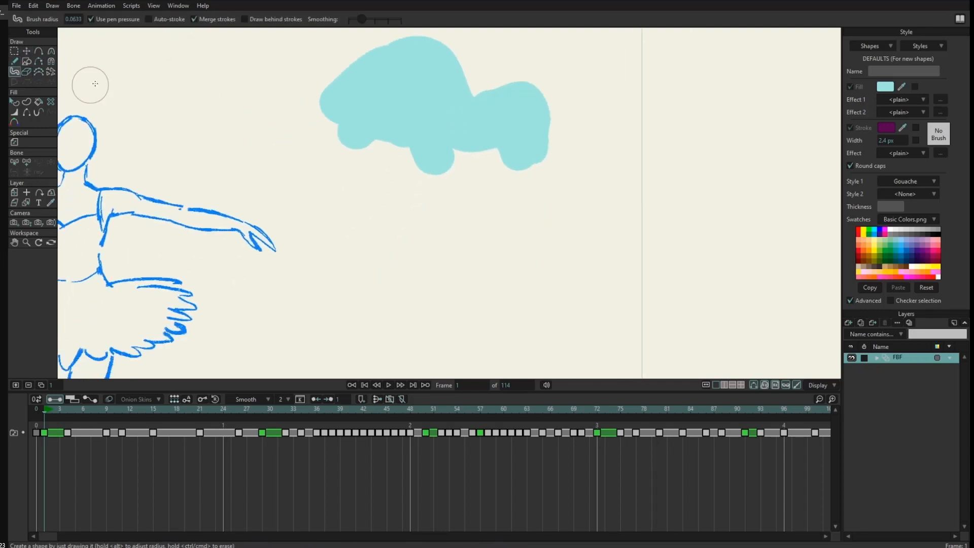
mouse_move(413, 230)
mouse_down()
mouse_move(417, 269)
mouse_move(448, 282)
mouse_move(515, 284)
mouse_up()
mouse_move(463, 263)
mouse_down()
mouse_move(478, 244)
mouse_move(571, 238)
mouse_up()
mouse_move(517, 259)
mouse_down()
mouse_move(547, 256)
mouse_move(569, 278)
mouse_up()
mouse_move(463, 240)
mouse_down()
mouse_move(472, 225)
mouse_move(449, 206)
mouse_move(456, 226)
mouse_up()
mouse_move(506, 202)
mouse_down()
mouse_move(523, 271)
mouse_move(518, 204)
mouse_up()
mouse_move(548, 212)
mouse_down()
mouse_move(497, 174)
mouse_move(591, 141)
mouse_up()
Select points on the painted cyan blob and adjust its outline
key(g)
mouse_move(565, 174)
mouse_down()
mouse_move(466, 217)
mouse_move(502, 186)
mouse_move(538, 179)
mouse_move(560, 202)
mouse_move(581, 171)
mouse_move(600, 166)
mouse_move(529, 179)
mouse_up()
scroll(523, 161, up, 3)
click(522, 161)
key(t)
key(w)
key(t)
scroll(424, 200, down, 4)
drag(424, 200, 457, 198)
In a new document, paint a rounded cyan blob near the canvas centre with the Blob Brush and Draw behind strokes enabled
key(g)
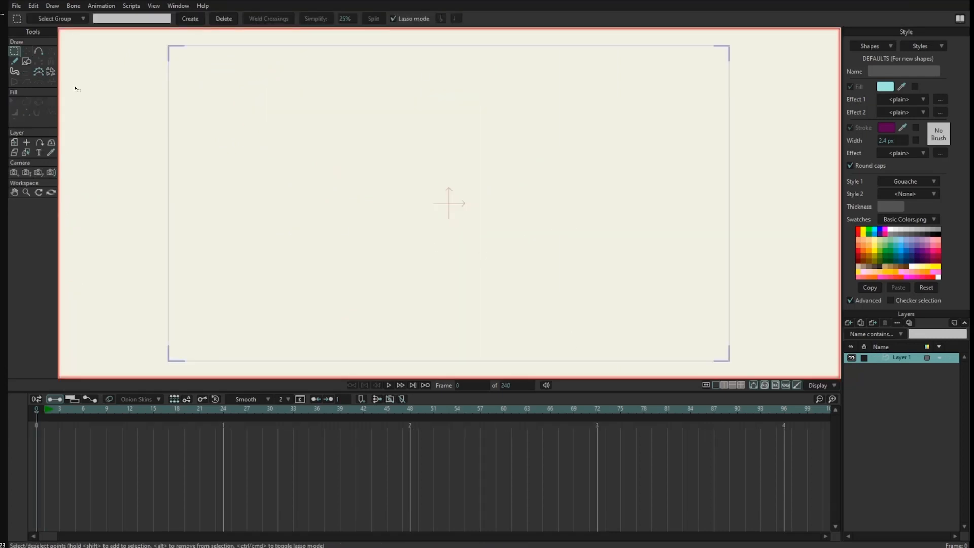
click(16, 74)
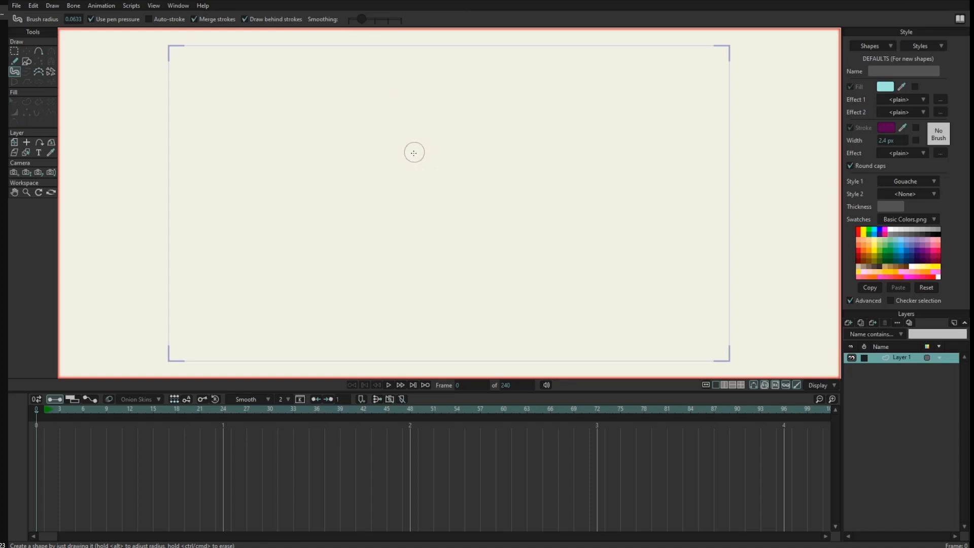
mouse_move(413, 158)
mouse_down()
mouse_move(427, 145)
mouse_move(439, 168)
mouse_up()
Outline the rounded cyan blob with thin purple freehand strokes
click(14, 61)
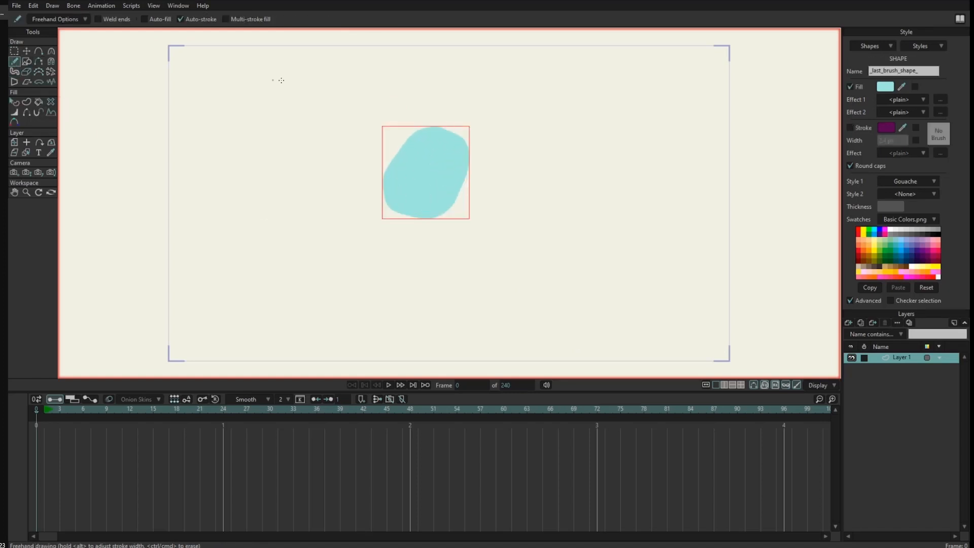
drag(406, 137, 406, 138)
drag(382, 171, 397, 206)
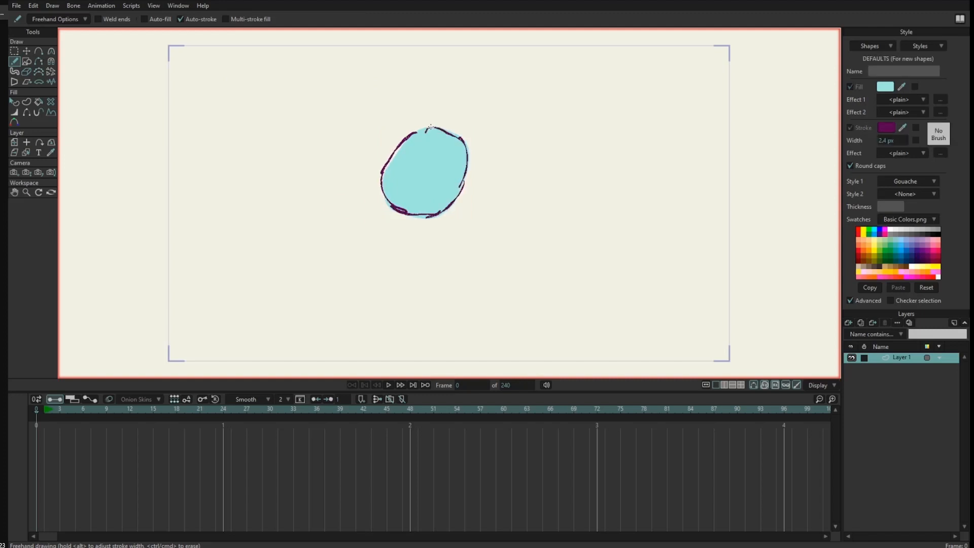
Erase sections of the cyan blob and its purple outline along the upper-right, right and lower edges
drag(481, 139, 424, 198)
scroll(425, 198, up, 4)
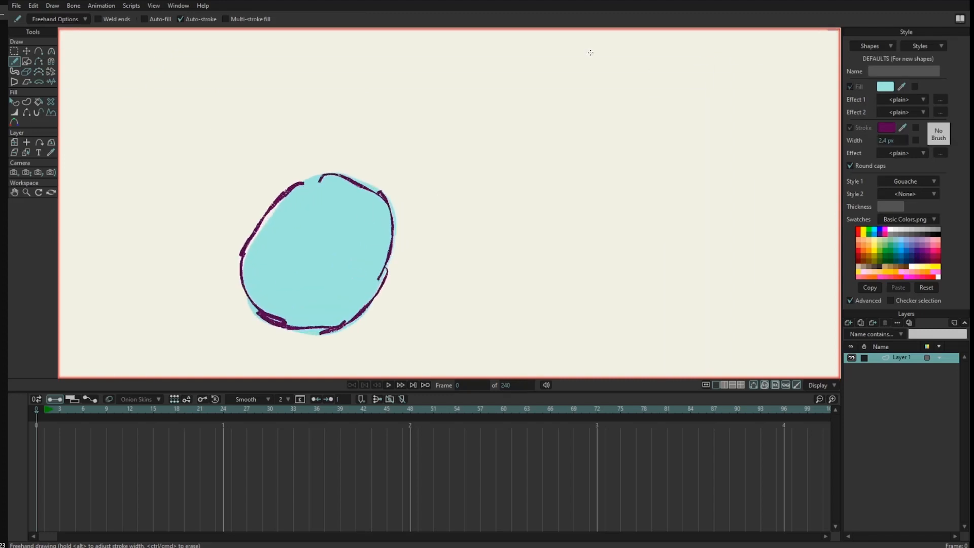
click(27, 71)
drag(348, 184, 368, 208)
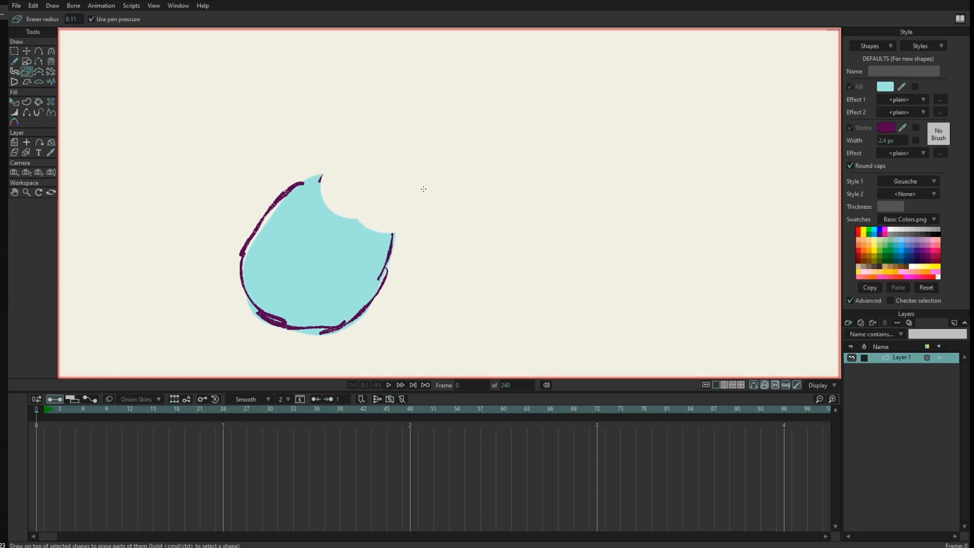
mouse_move(424, 189)
mouse_down()
mouse_move(399, 200)
mouse_move(391, 221)
mouse_move(387, 322)
mouse_move(378, 306)
mouse_move(342, 337)
mouse_move(326, 343)
mouse_move(304, 332)
mouse_move(304, 341)
mouse_move(332, 290)
mouse_up()
scroll(355, 220, up, 5)
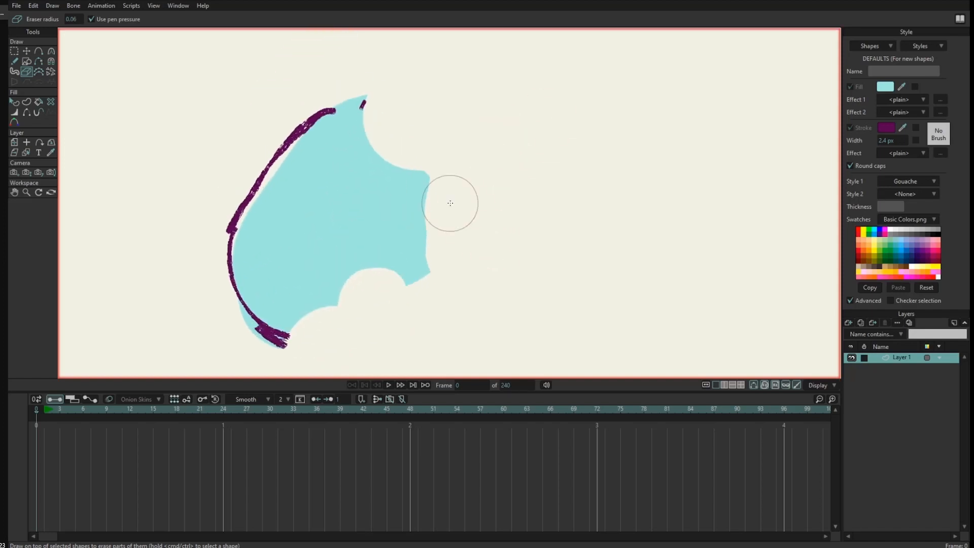
Select only the cyan fill shape and erase portions of its left side without cutting the purple strokes
click(15, 102)
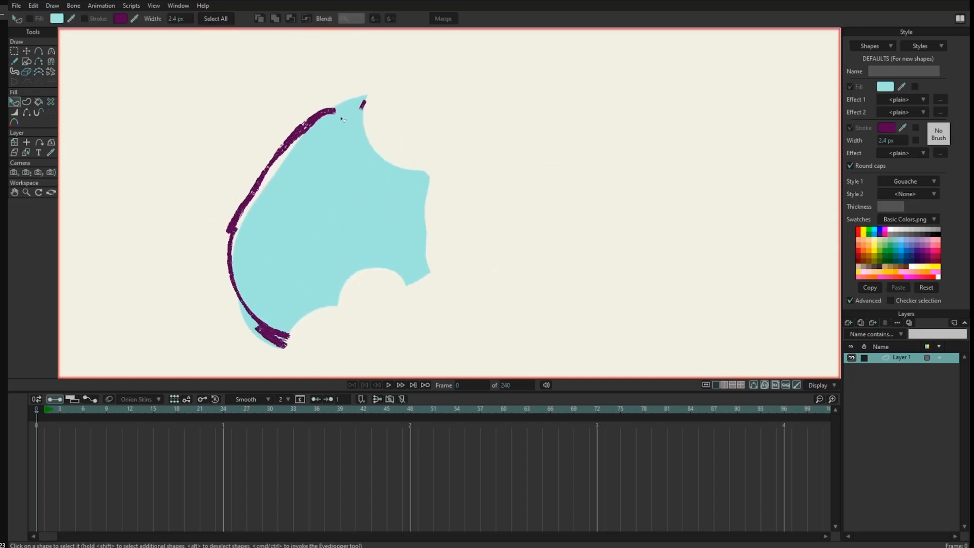
click(288, 199)
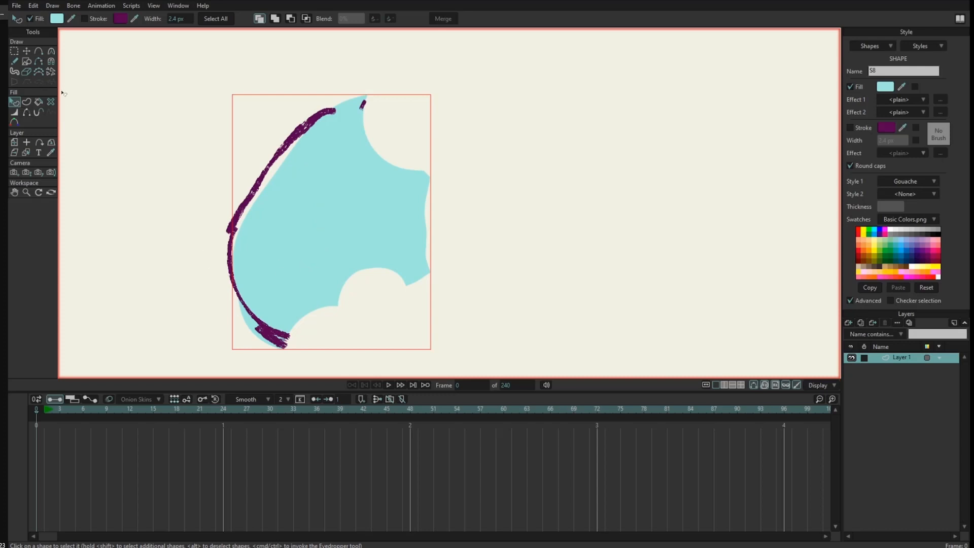
click(25, 72)
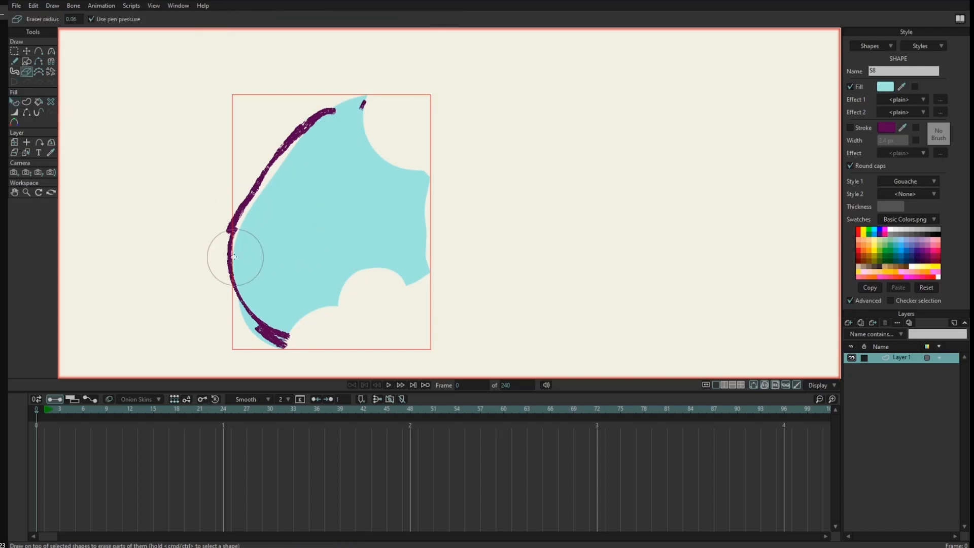
mouse_move(232, 254)
mouse_down()
mouse_move(241, 245)
mouse_move(232, 297)
mouse_move(261, 318)
mouse_up()
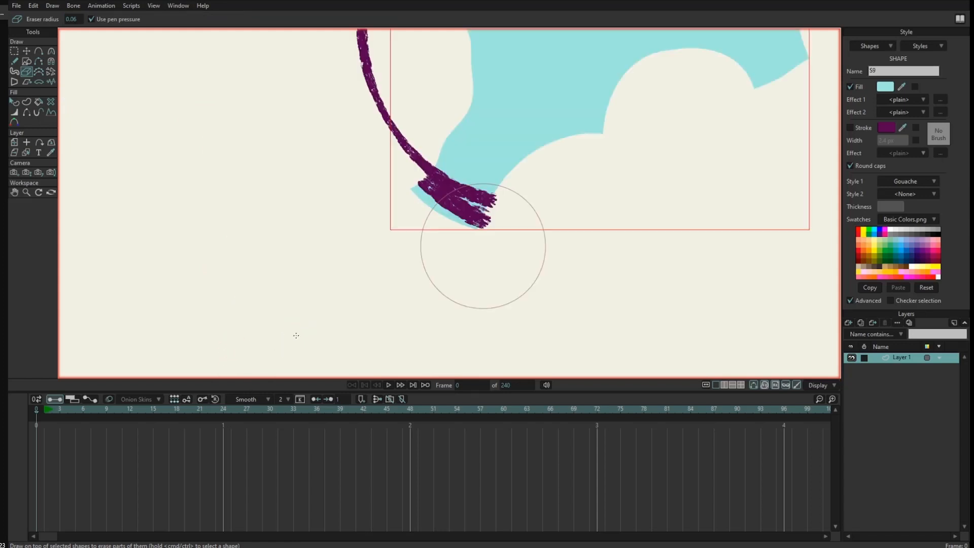
drag(540, 82, 441, 243)
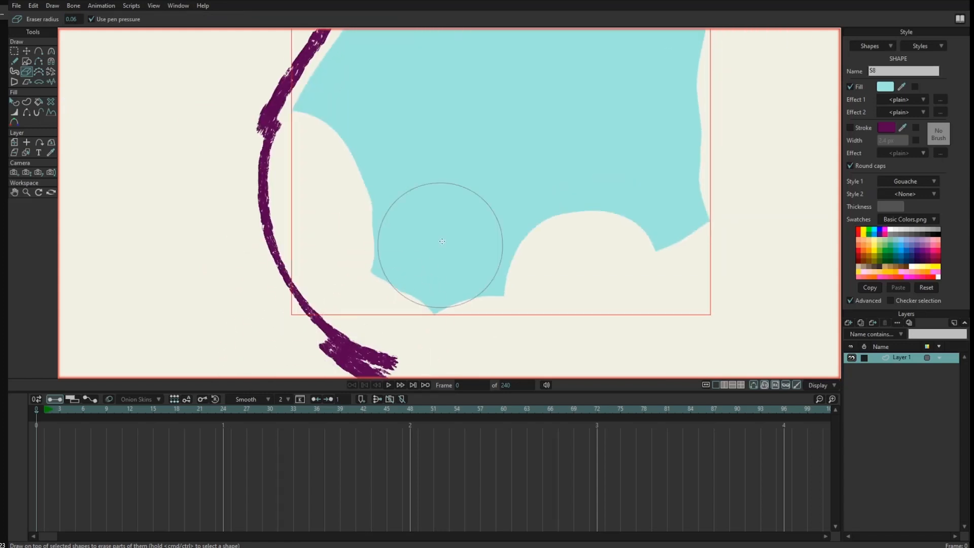
scroll(251, 284, down, 3)
mouse_move(385, 189)
mouse_down()
mouse_move(352, 235)
mouse_move(316, 256)
mouse_up()
scroll(307, 198, down, 1)
mouse_move(306, 198)
mouse_down()
mouse_move(272, 208)
mouse_move(326, 203)
mouse_move(348, 218)
mouse_up()
key(ctrl+z)
key(ctrl+z)
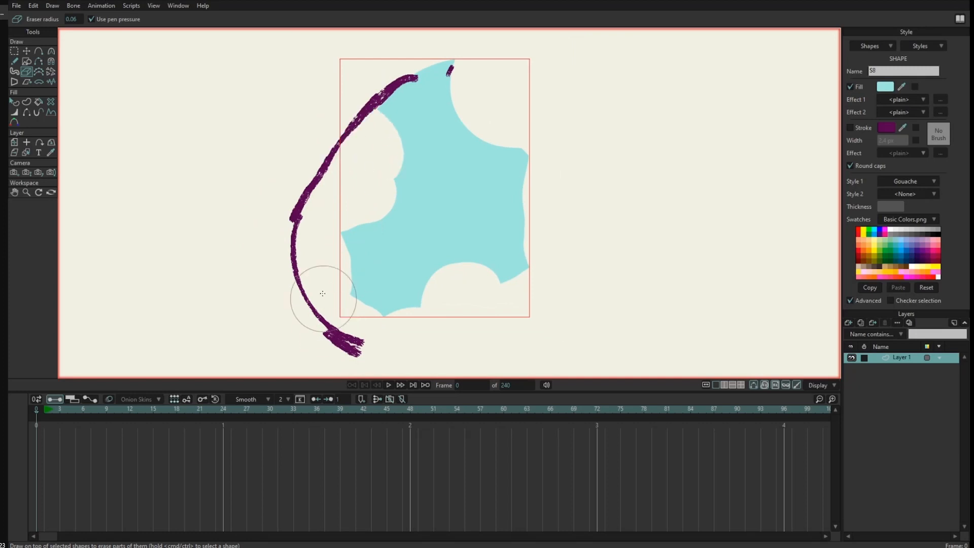
Select the purple outline strokes and erase most of them, keeping a short piece beside the cyan shape's left edge
click(14, 104)
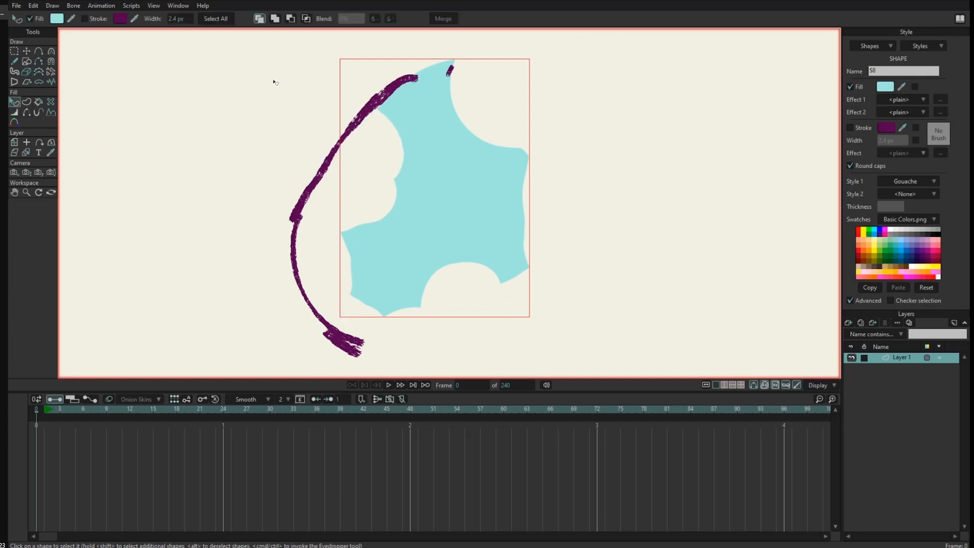
click(390, 90)
shift+click(296, 250)
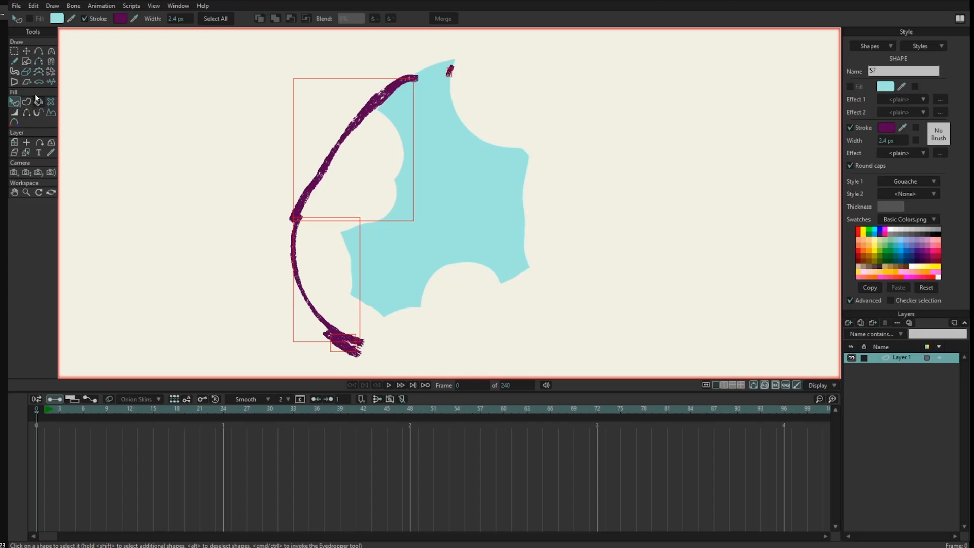
click(27, 72)
drag(420, 80, 411, 88)
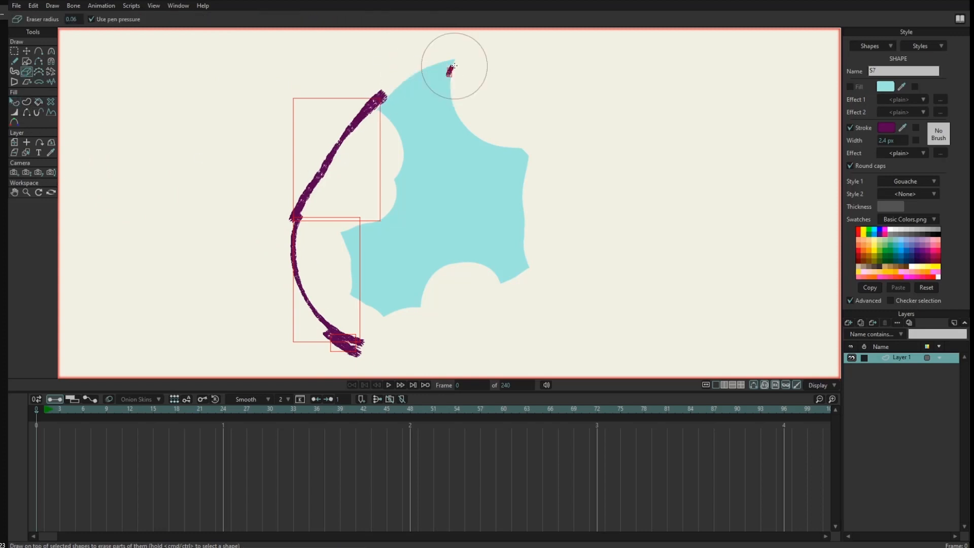
drag(454, 66, 444, 96)
mouse_move(366, 117)
mouse_down()
mouse_move(373, 94)
mouse_move(384, 124)
mouse_up()
drag(327, 151, 348, 156)
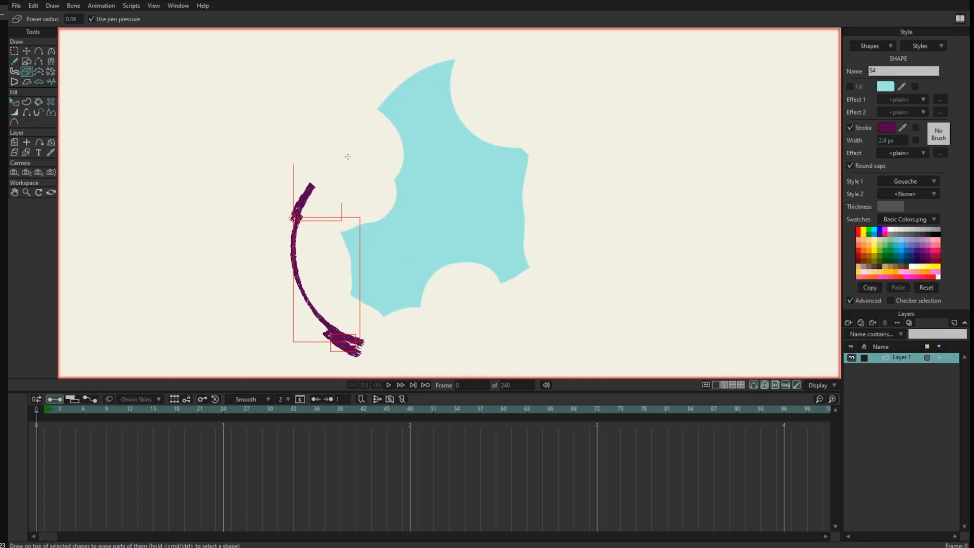
mouse_move(330, 313)
mouse_down()
mouse_move(420, 226)
mouse_move(413, 285)
mouse_up()
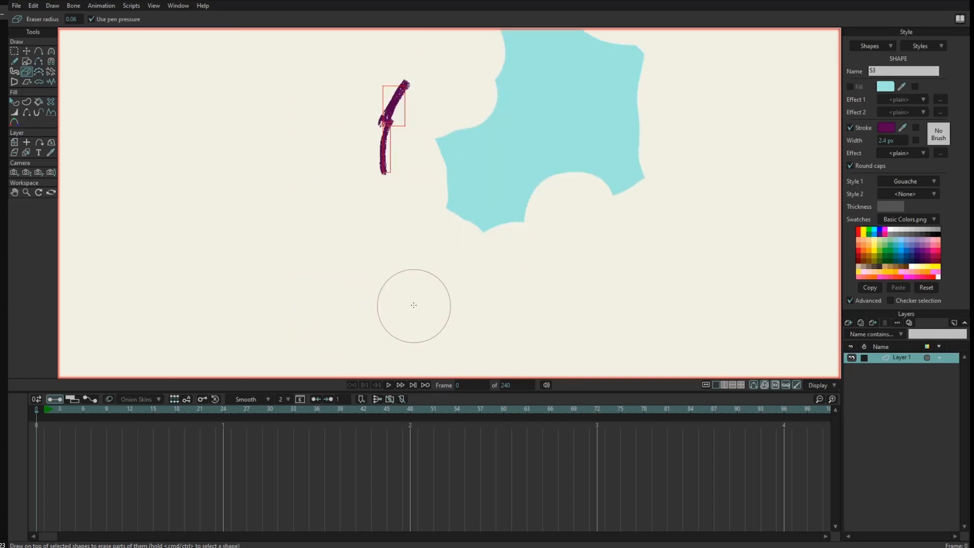
Pan and zoom around the cyan shape and the remaining purple stroke
drag(482, 139, 441, 260)
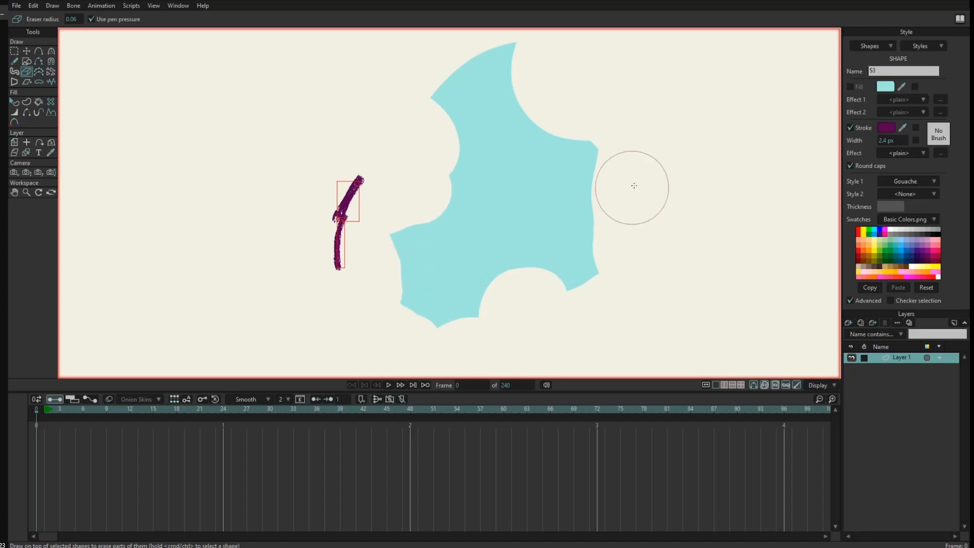
mouse_move(583, 169)
mouse_down()
mouse_move(496, 158)
mouse_move(195, 211)
mouse_move(451, 149)
mouse_move(594, 181)
mouse_move(518, 168)
mouse_up()
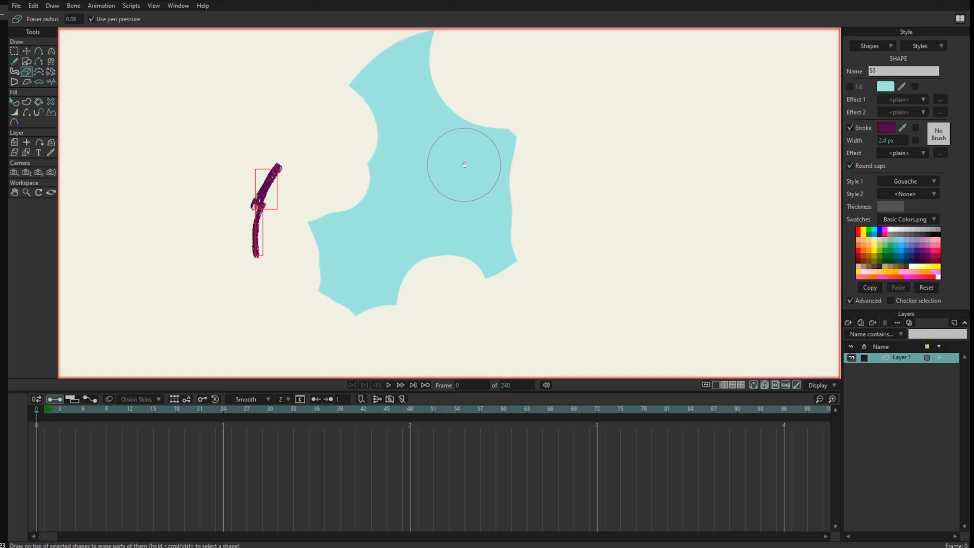
mouse_move(480, 157)
mouse_down()
mouse_move(351, 208)
mouse_move(272, 147)
mouse_move(602, 263)
mouse_move(482, 196)
mouse_move(490, 209)
mouse_up()
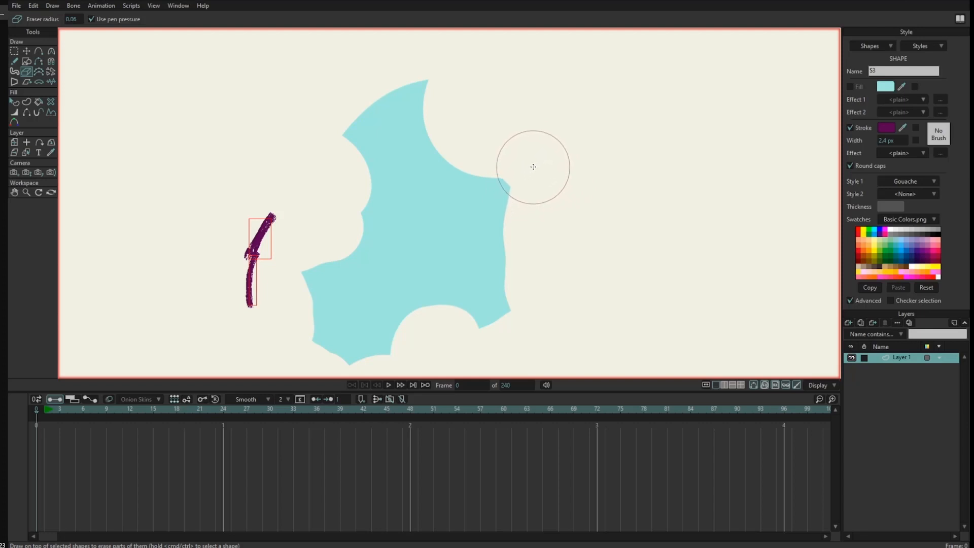
scroll(541, 163, down, 4)
scroll(543, 160, up, 6)
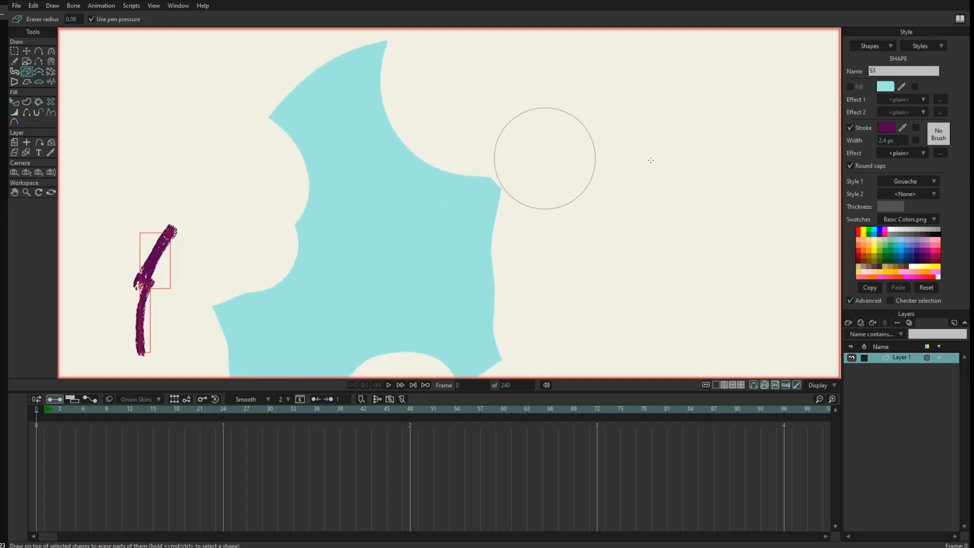
scroll(537, 162, down, 2)
scroll(540, 164, down, 3)
scroll(542, 161, up, 6)
scroll(542, 164, down, 5)
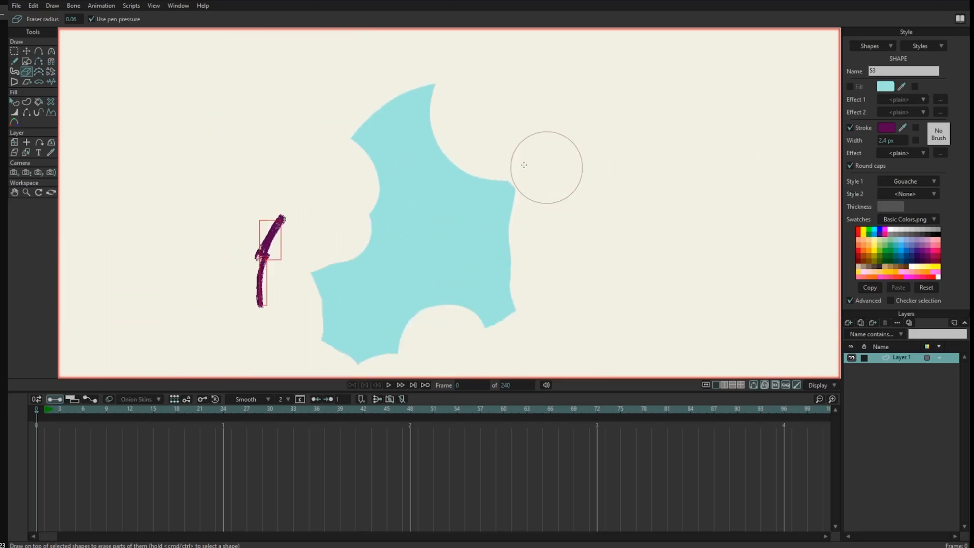
scroll(542, 164, up, 5)
scroll(530, 167, down, 2)
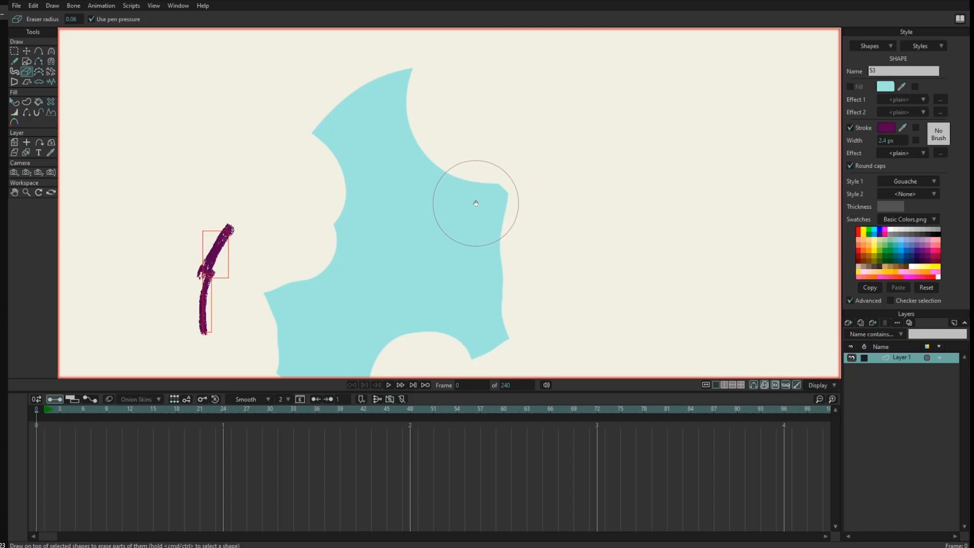
mouse_move(489, 174)
mouse_down()
mouse_move(302, 185)
mouse_move(633, 165)
mouse_move(293, 231)
mouse_move(663, 165)
mouse_move(402, 203)
mouse_move(613, 174)
mouse_move(599, 165)
mouse_up()
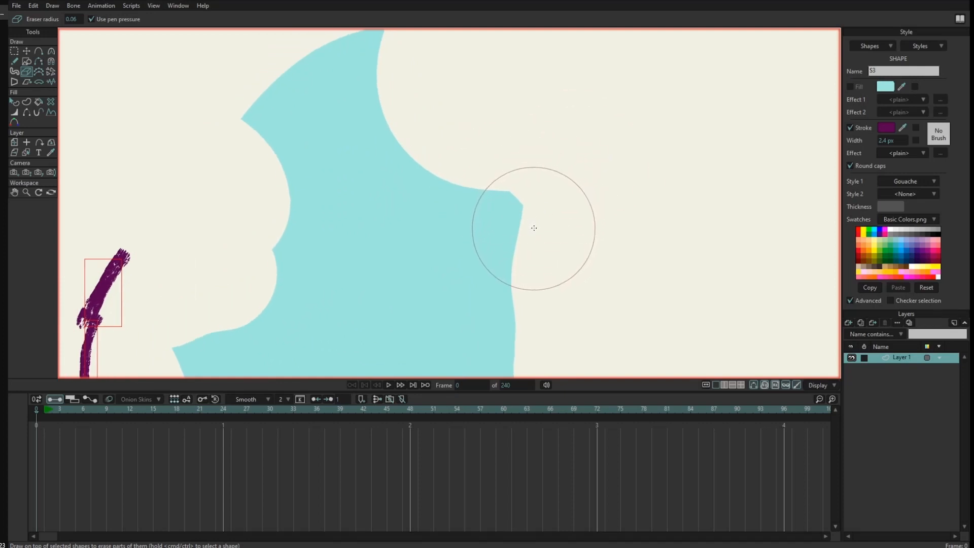
Reset the view to the full canvas and zoom back in on the cyan shape with the Zoom tool
key(Home)
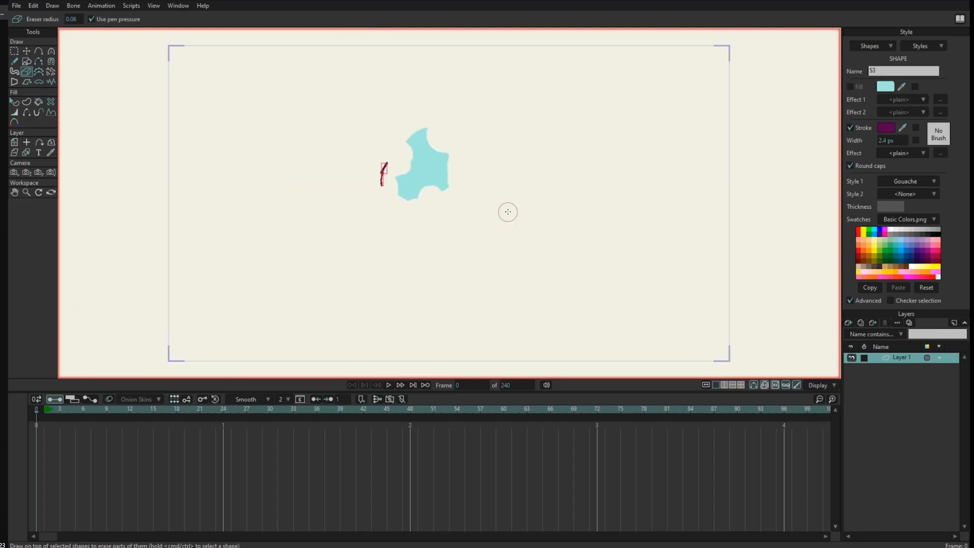
drag(441, 165, 584, 164)
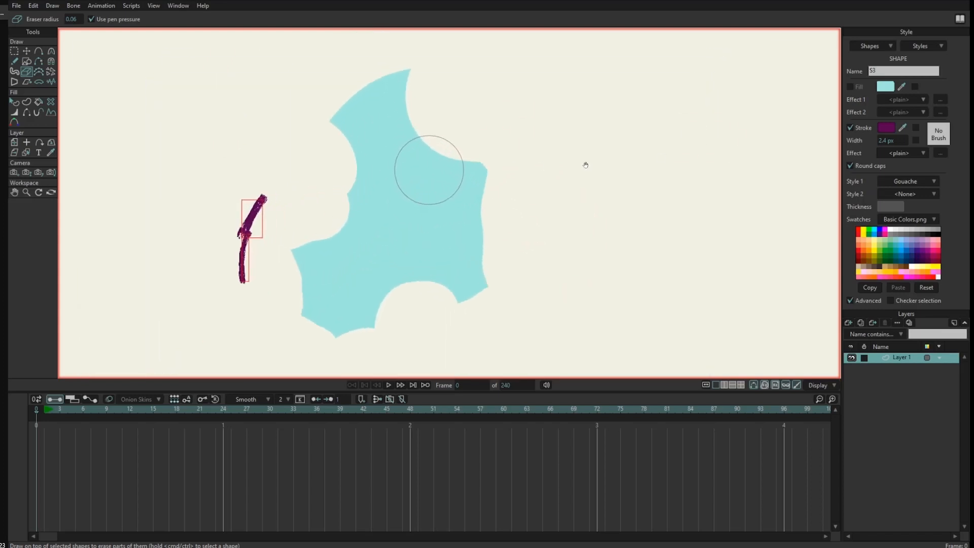
drag(467, 208, 501, 203)
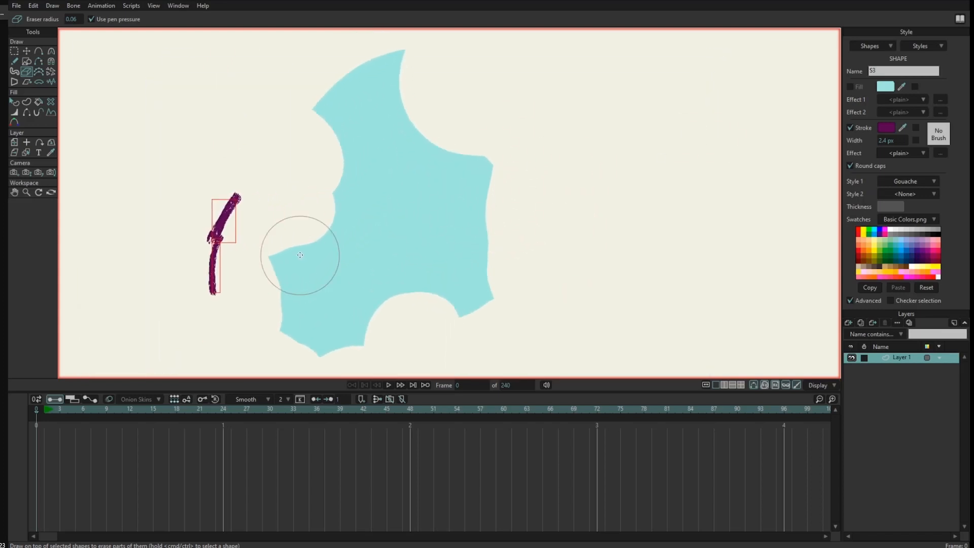
click(26, 193)
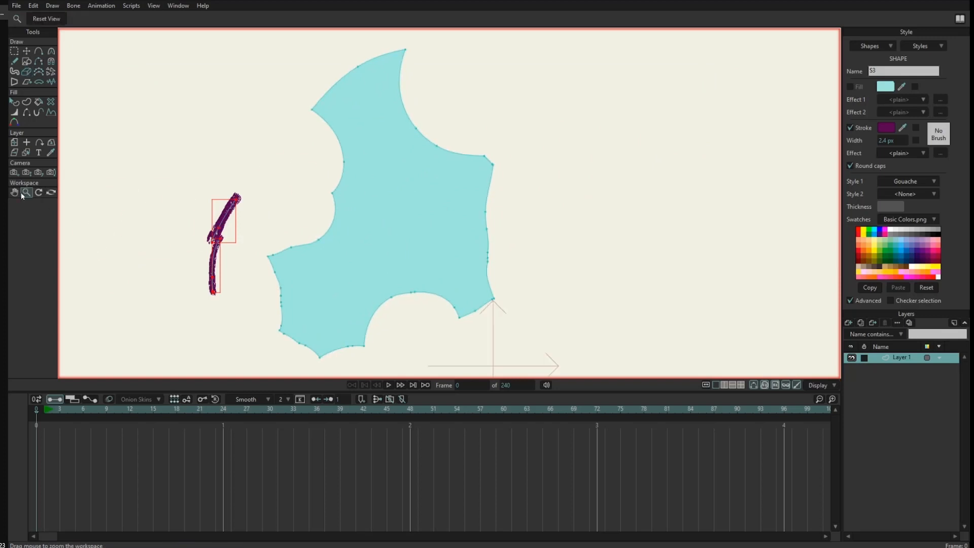
click(47, 19)
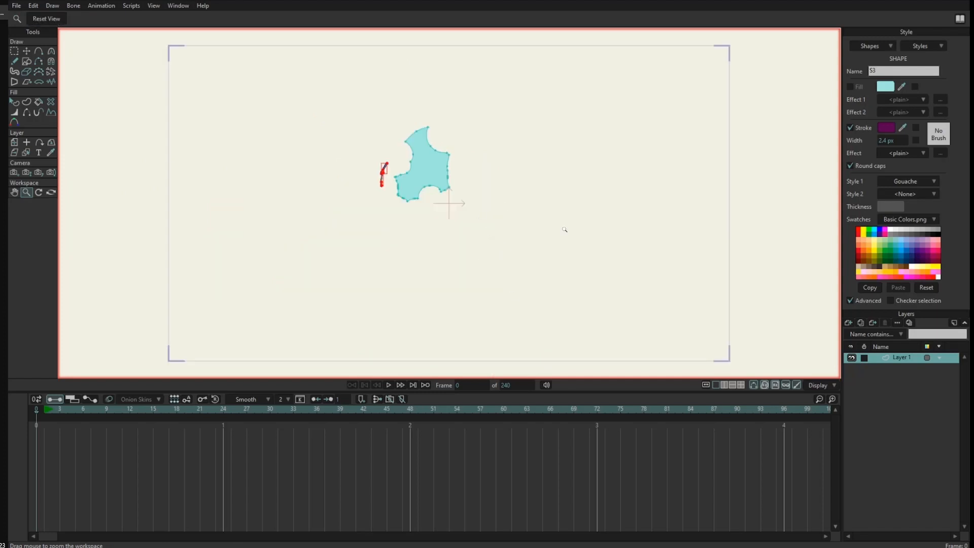
drag(565, 229, 340, 114)
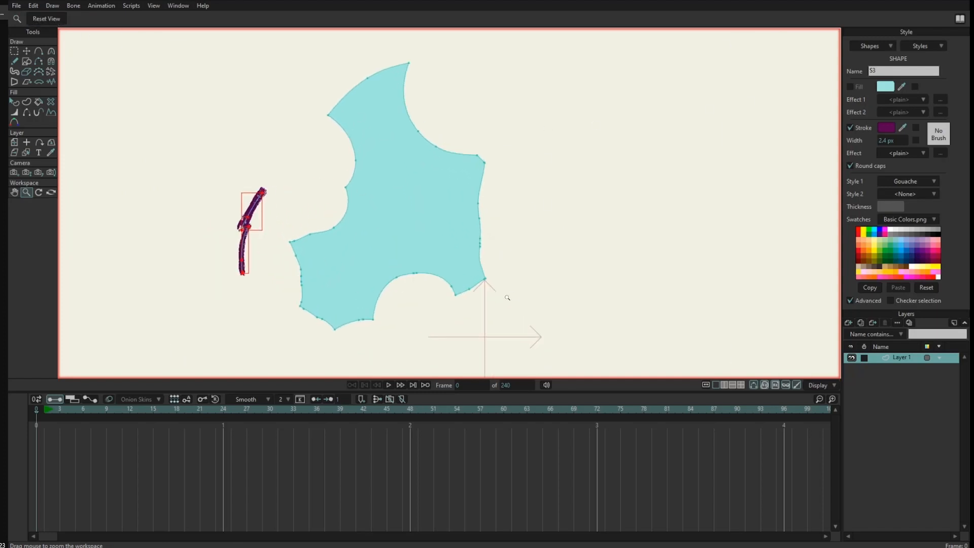
With the vector paths hidden, draw a wavy purple freehand stroke across the cyan shape's right edge, and show the paths and points again
click(754, 384)
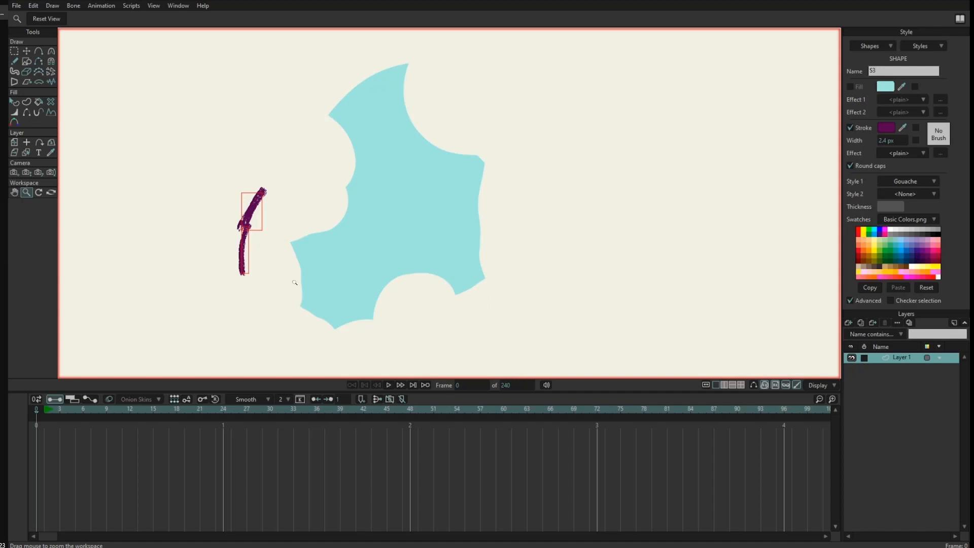
key(f)
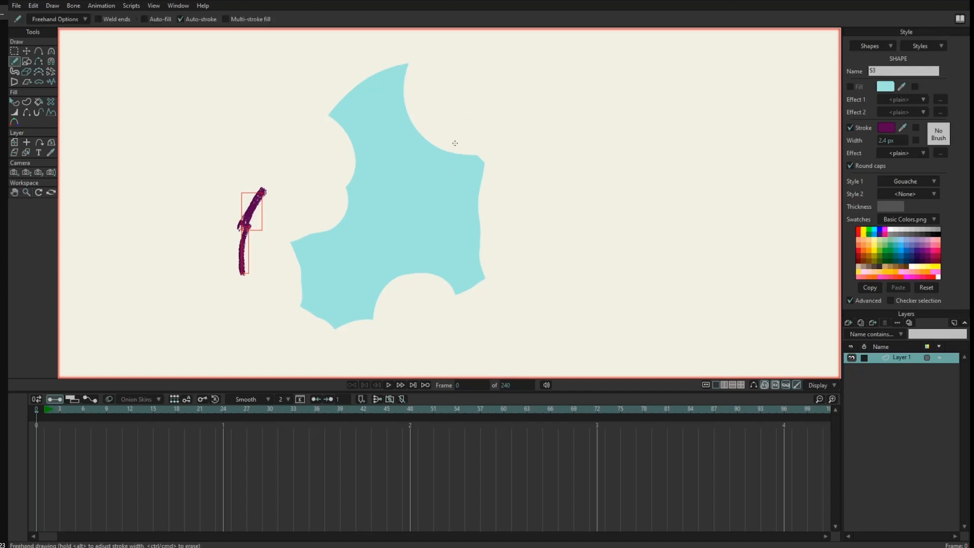
mouse_move(470, 134)
mouse_down()
mouse_move(462, 153)
mouse_move(542, 246)
mouse_up()
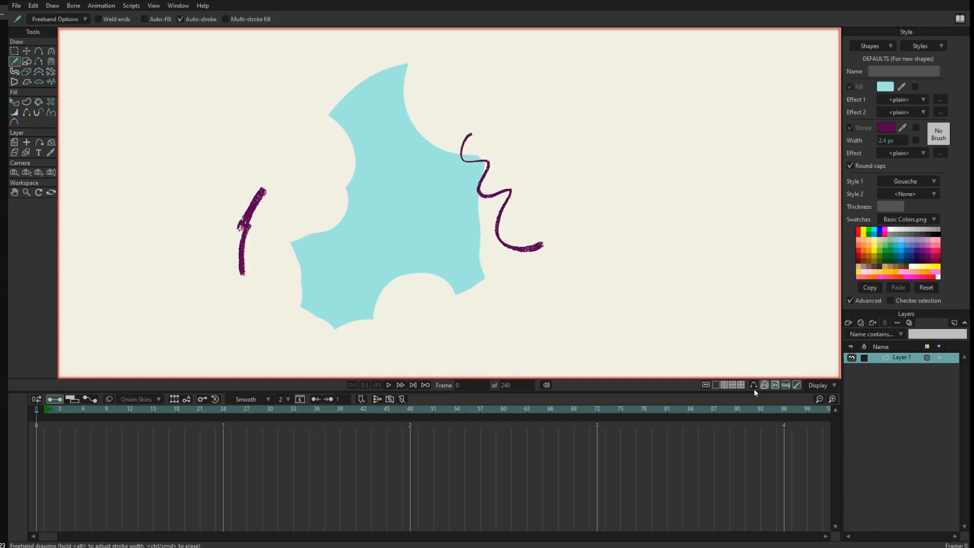
key(g)
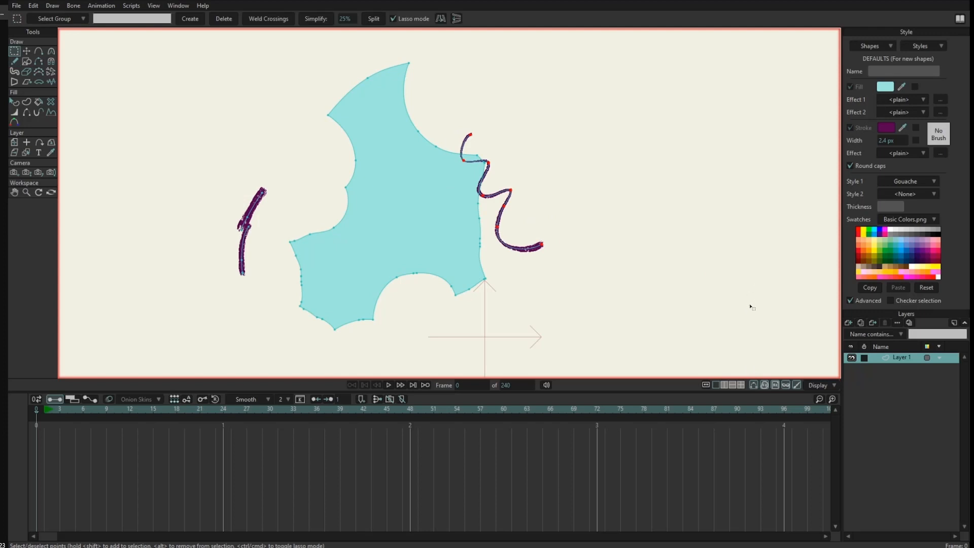